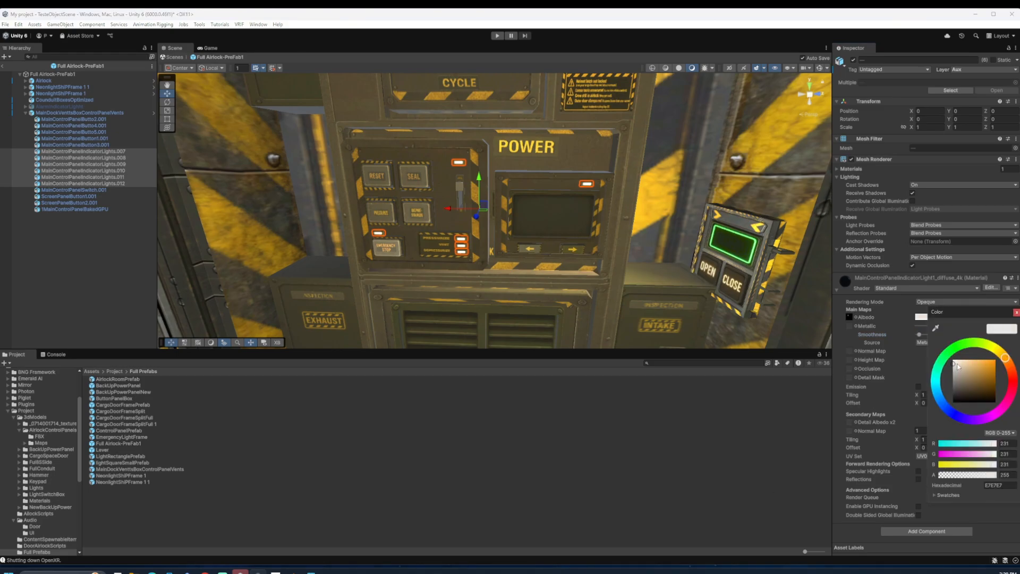
Pick a light grey, nearly white albedo colour for the selected MainControlPanelIndicatorLights material
left_click_drag(964, 368, 968, 362)
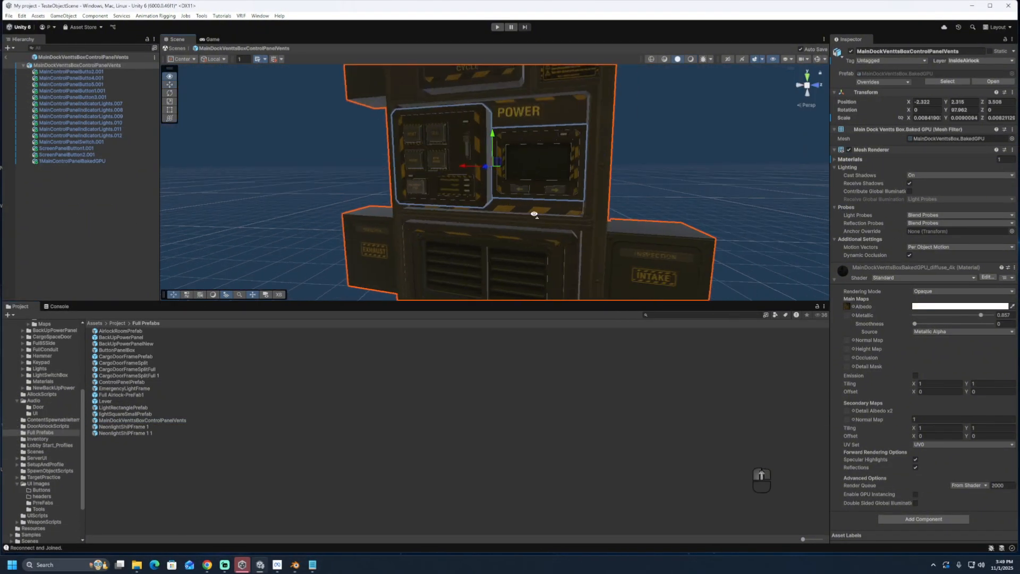
Parent MainControlPanelIndicatorLights.008 and the two ScreenPanelButton objects to 1MainControlPanelBakedGPU
left_click(611, 286, "shift")
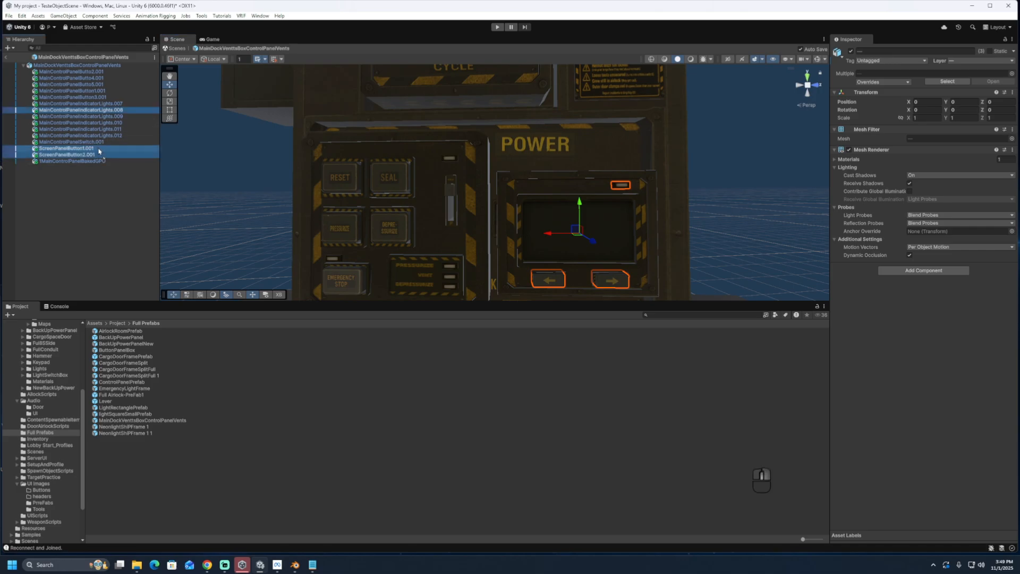
left_click_drag(233, 189, 334, 259)
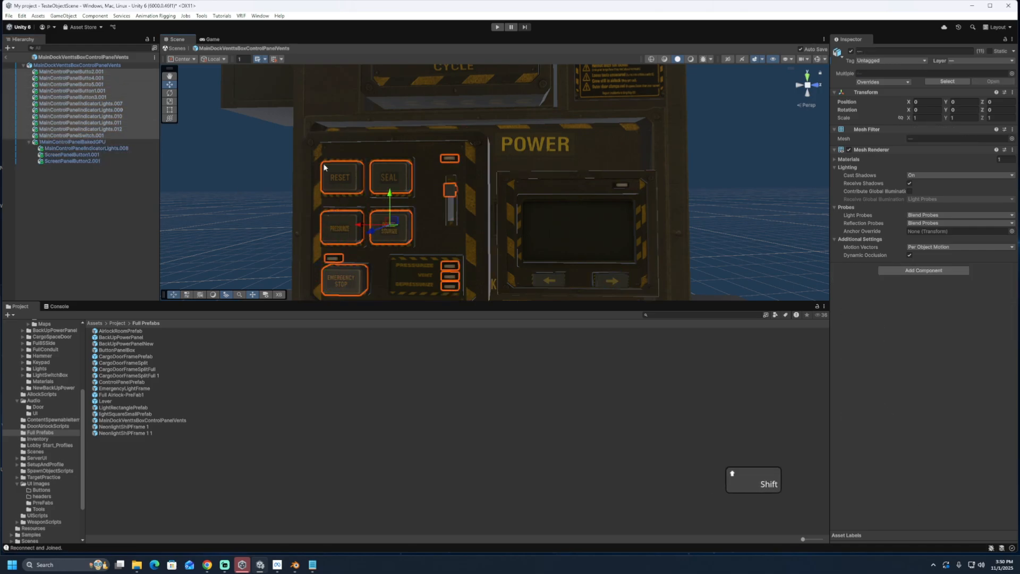
Create an empty object named ButtonPanel and gather the RESET/SEAL panel's buttons, indicator lights and switch in it
left_click_drag(95, 110, 53, 167)
right_click(89, 190)
left_click(101, 215)
type("ButtonPanel")
left_click(390, 178)
left_click(342, 178, "shift")
left_click(341, 227, "shift")
left_click(345, 280, "shift")
left_click(390, 225, "shift")
left_click(449, 266, "shift")
left_click(450, 276, "shift")
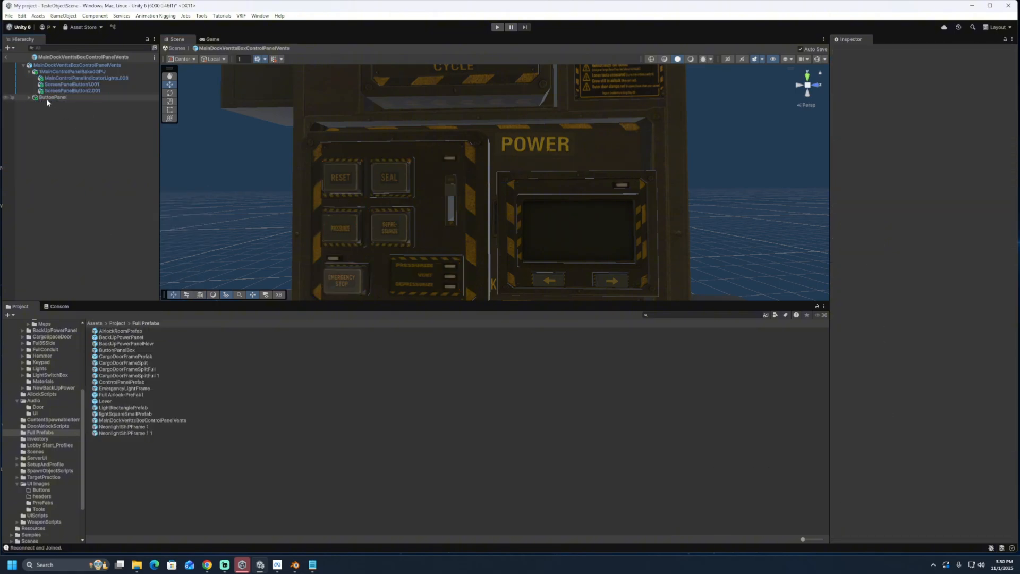
Create an empty object named ScreenPanel and select indicator light 008 and the two screen buttons for it
right_click(54, 123)
left_click(109, 257)
mouse_move(48, 99)
left_mouse_down()
mouse_move(72, 71)
mouse_move(58, 103)
left_mouse_up()
type("Sscre")
key("BackSpace")
key("BackSpace")
key("BackSpace")
key("BackSpace")
type("creenPanel")
left_click(109, 257)
left_click(75, 78)
left_click(86, 91, "shift")
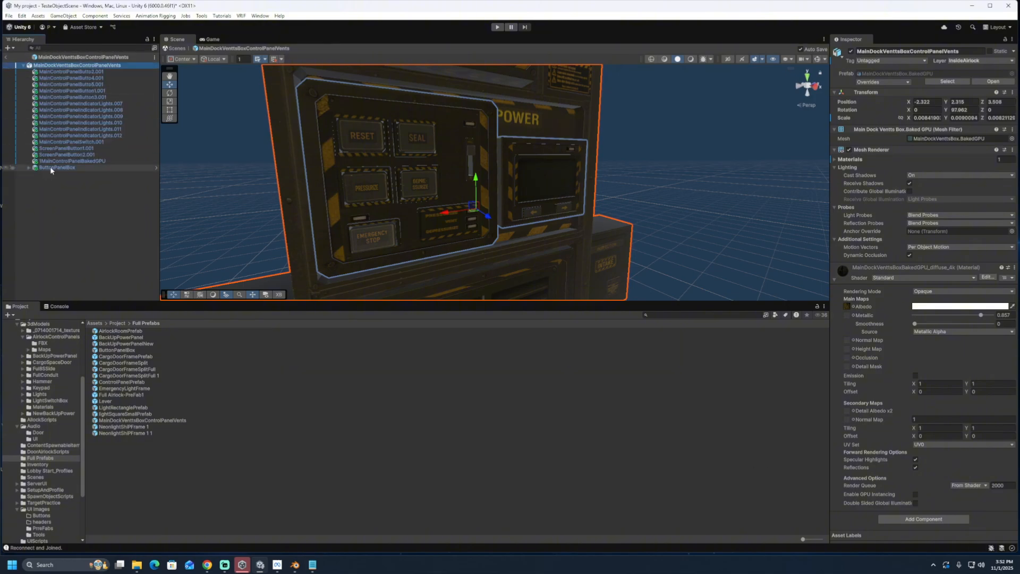
Create two empty objects named ButtonPanel and ScreenPane in the MainDockVenttsBoxControlPanelVents prefab
left_click(123, 421)
double_click(134, 395)
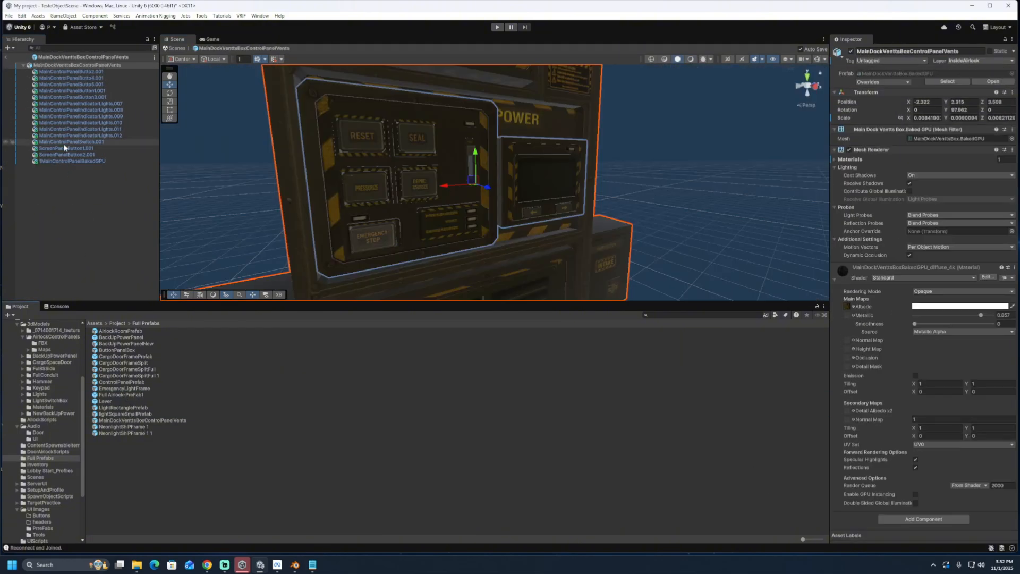
right_click(69, 61)
left_click(111, 217)
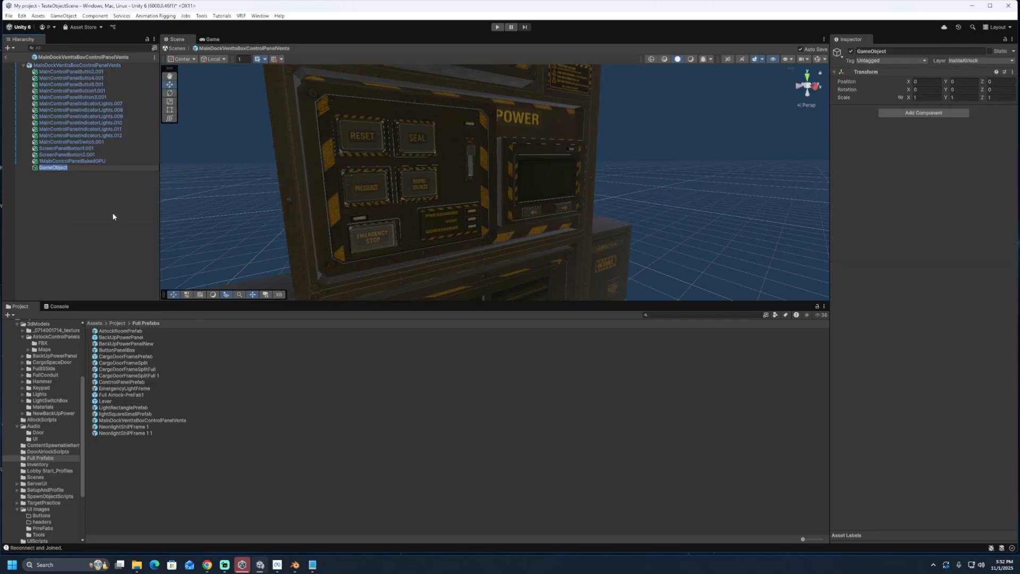
key("ctrl+d")
double_click(54, 177)
Move the five MainControlPanel buttons, the indicator lights except 008, and the switch into ButtonPanel
left_click(71, 72)
left_click(101, 97, "shift")
key("f")
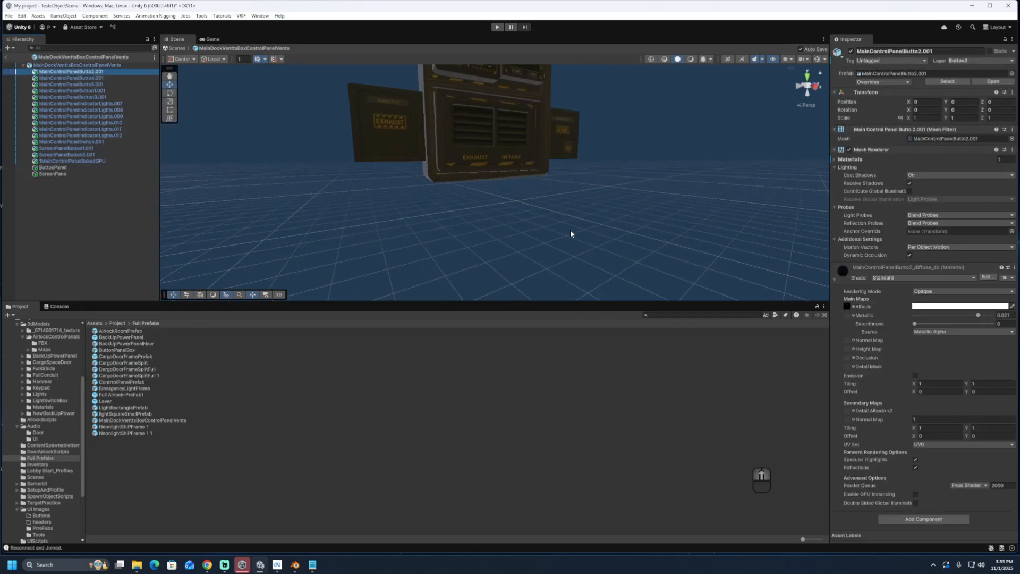
left_click(559, 240, "ctrl")
left_click_drag(80, 142, 56, 168)
Move both ScreenPanelButtons and indicator light 008 into ScreenPane, and nest both groups under 1MainControlPanelBakedGPU
left_click(562, 226)
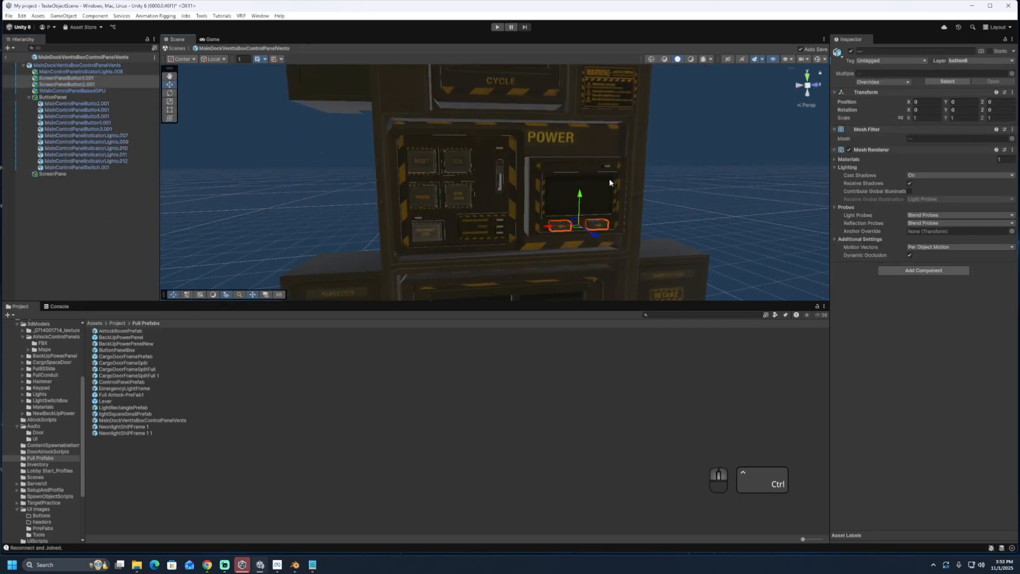
left_click(607, 166, "ctrl")
left_click_drag(67, 78, 202, 467)
left_click(29, 78)
left_click(65, 72)
Save the regrouped panel as a new prefab in Full Prefabs and delete the old MainDockVenttsBoxControlPanelVents prefab
left_click(492, 306)
left_click(143, 420)
key("Delete")
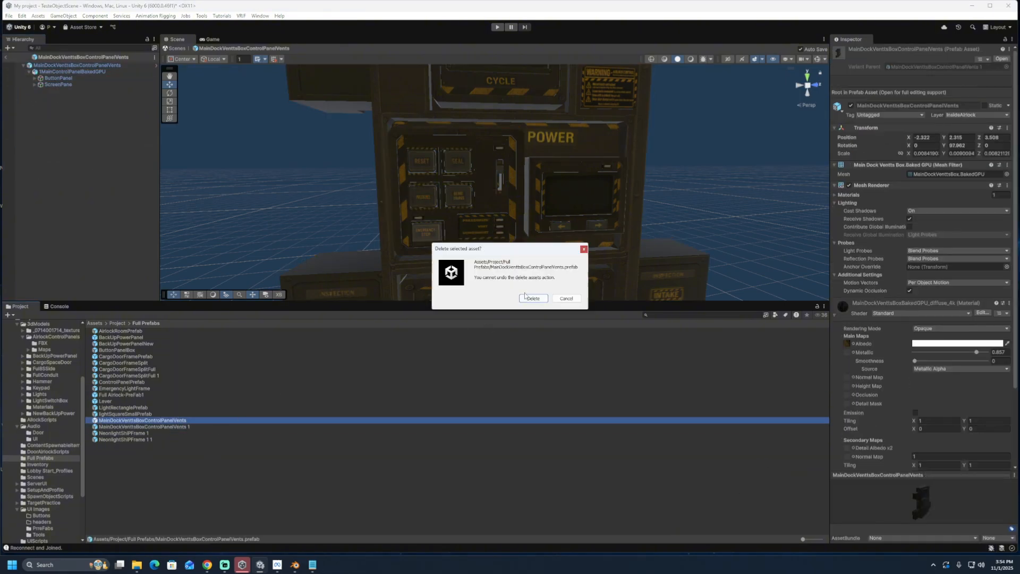
left_click(531, 298)
Open the new MainDockVenttsBoxControlPanelVents prefab and add the ButtonPanelBox prefab to its hierarchy
double_click(142, 420)
left_click(23, 65)
left_click(35, 79)
left_click(93, 223)
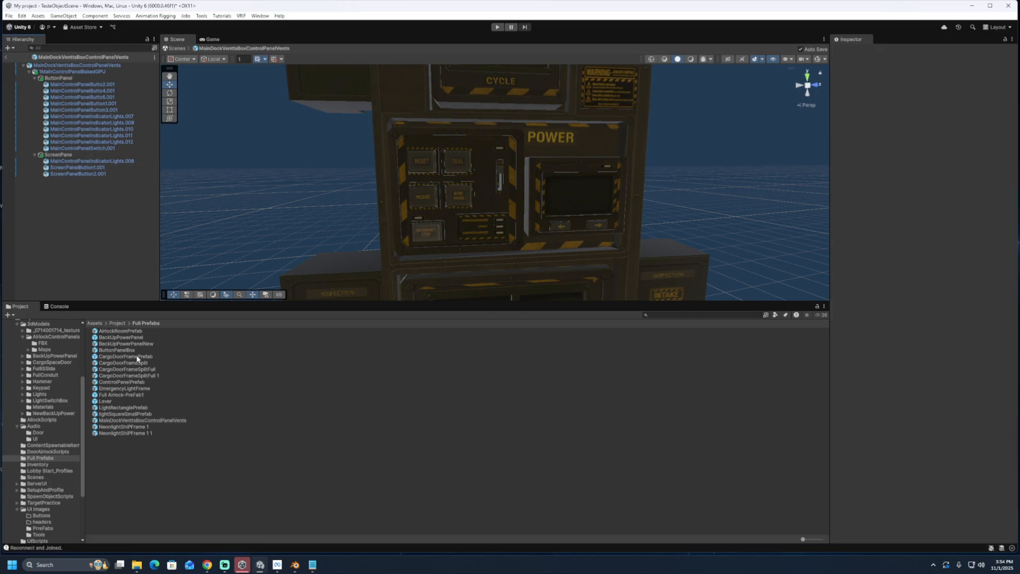
left_click_drag(118, 351, 72, 213)
Scale ButtonPanelBox uniformly to about 1.5
left_click(35, 155)
left_click(35, 78)
double_click(69, 92)
left_click(169, 102)
left_click_drag(494, 182, 797, 79)
right_click_drag(637, 201, 514, 220)
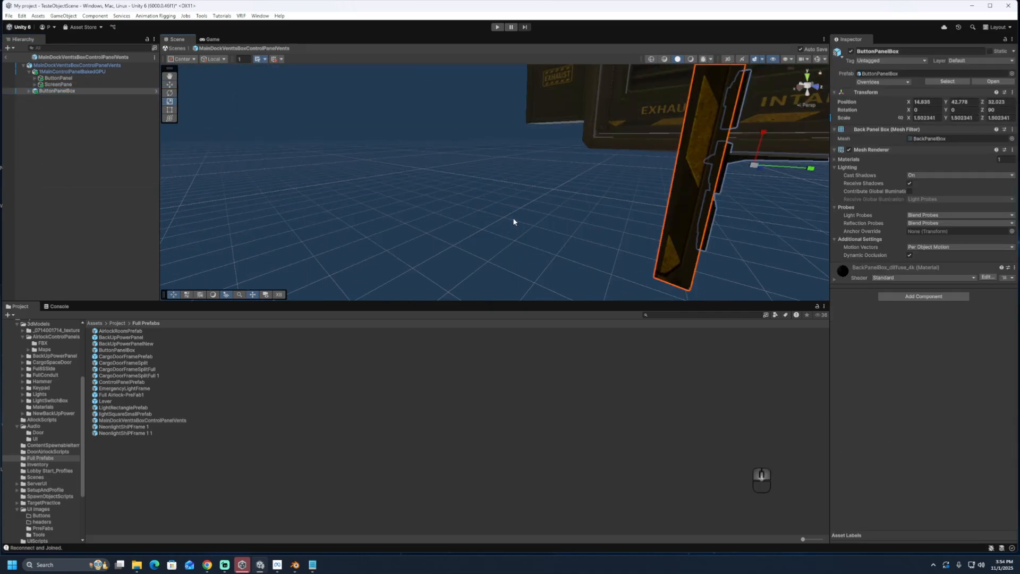
Rotate ButtonPanelBox to 0, 90, 90 and move it in front of the control panel
key("e")
left_click_drag(468, 252, 406, 246)
left_click(170, 85)
left_click_drag(464, 235, 553, 129)
right_click_drag(554, 130, 457, 223)
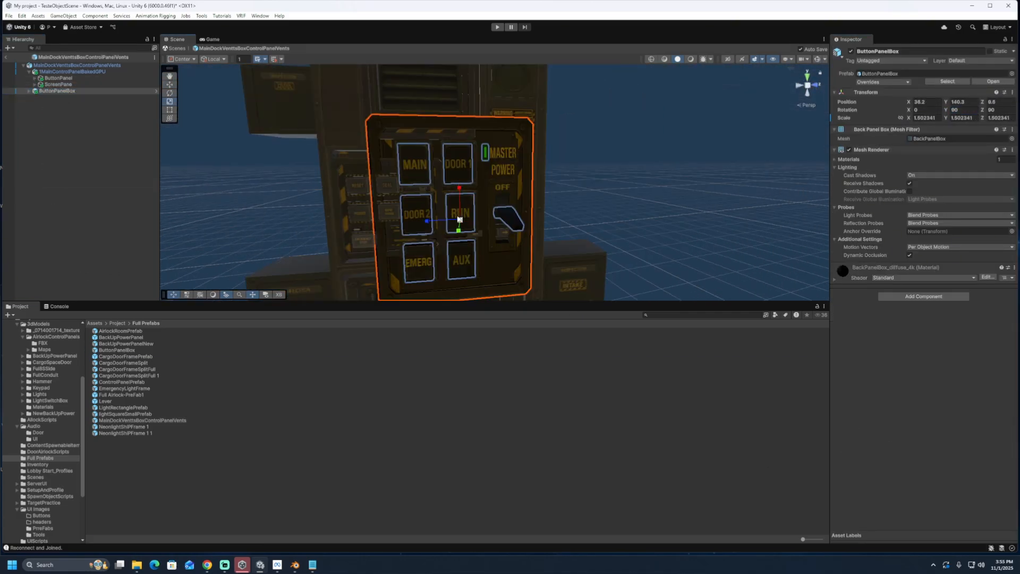
Shrink ButtonPanelBox uniformly to about 0.8 and position it over the RESET/SEAL button panel
left_click_drag(458, 223, 638, 239)
scroll(502, 249, "up", 3)
left_click_drag(495, 232, 490, 232)
right_click_drag(502, 249, 513, 217)
middle_click_drag(513, 217, 496, 193)
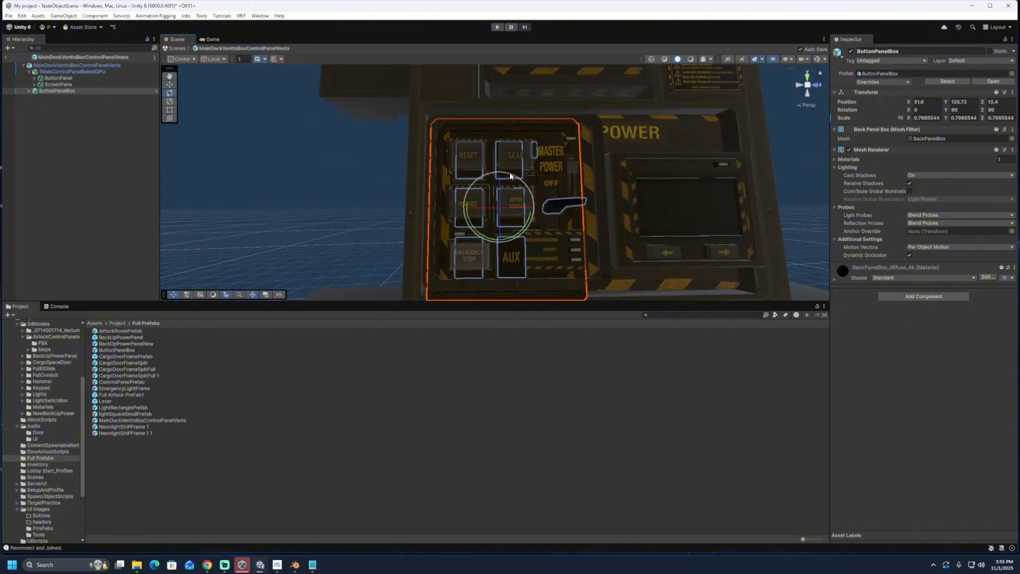
Rotate ButtonPanelBox a quarter turn in the panel's plane and align its buttons with the control panel's buttons
left_click_drag(510, 175, 362, 196)
key("w")
left_click_drag(536, 208, 467, 167)
left_click_drag(504, 189, 476, 194)
scroll(499, 189, "up", 3)
key("r")
key("w")
right_click_drag(477, 194, 549, 205)
scroll(549, 205, "down", 2)
Rename the SEAL button object MainControlPanelButto2.001 as MainControlPanelButtonSeal
left_click(28, 91)
left_click(61, 103)
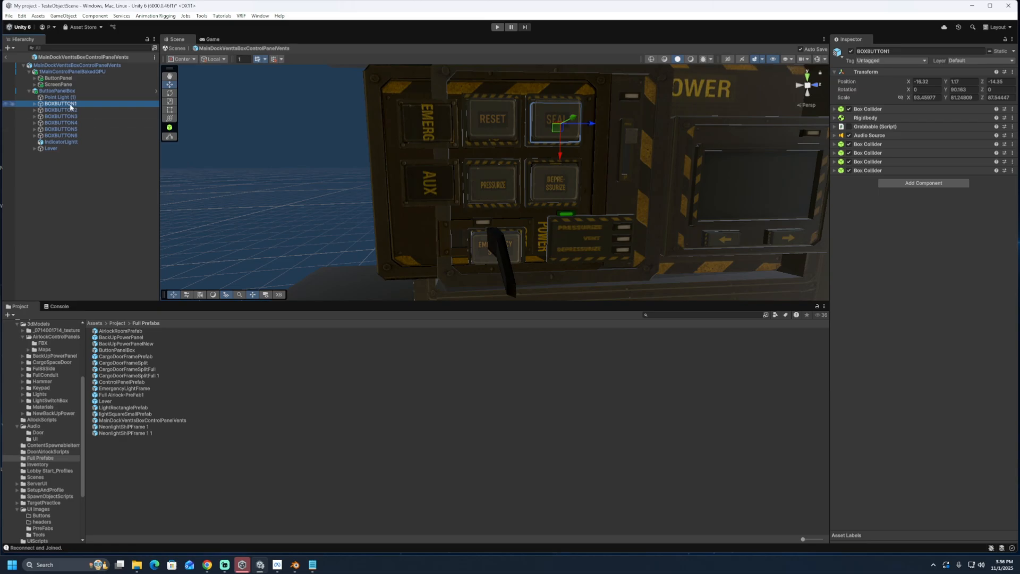
left_click(35, 78)
double_click(104, 84)
Rename the depressurize button object MainControlPanelButto4.001 as MainControlPanelButtonDepressure
double_click(113, 91)
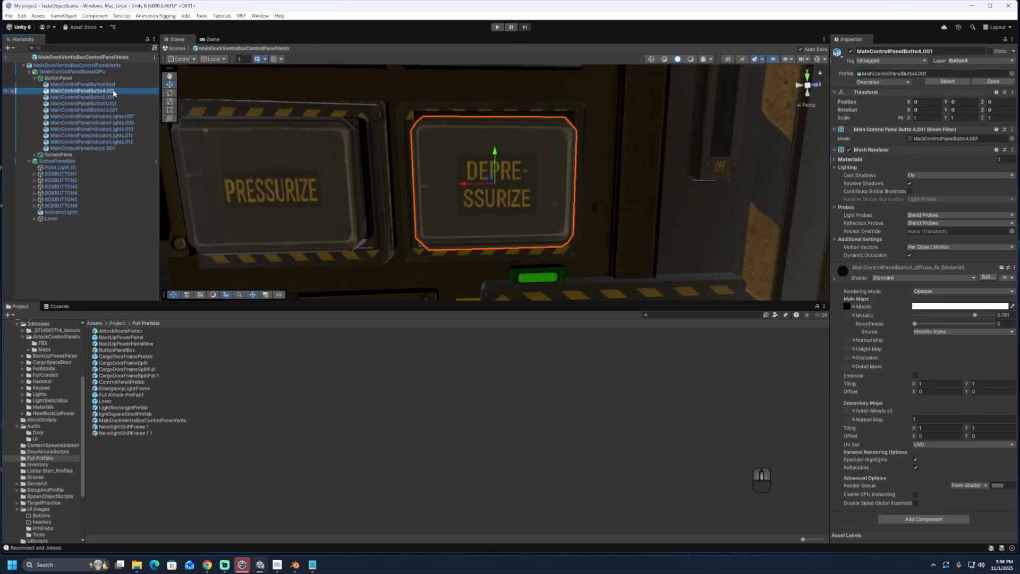
left_click(114, 91)
key("BackSpace")
key("BackSpace")
key("BackSpace")
key("BackSpace")
key("BackSpace")
type("nDepressure")
Rename the emergency stop button object MainControlPanelButto5.001 as MainControlPanelButtonEmergencyStop
double_click(103, 97)
left_click(113, 98)
key("BackSpace")
key("BackSpace")
key("BackSpace")
key("BackSpace")
key("BackSpace")
type("nEmergencyStop")
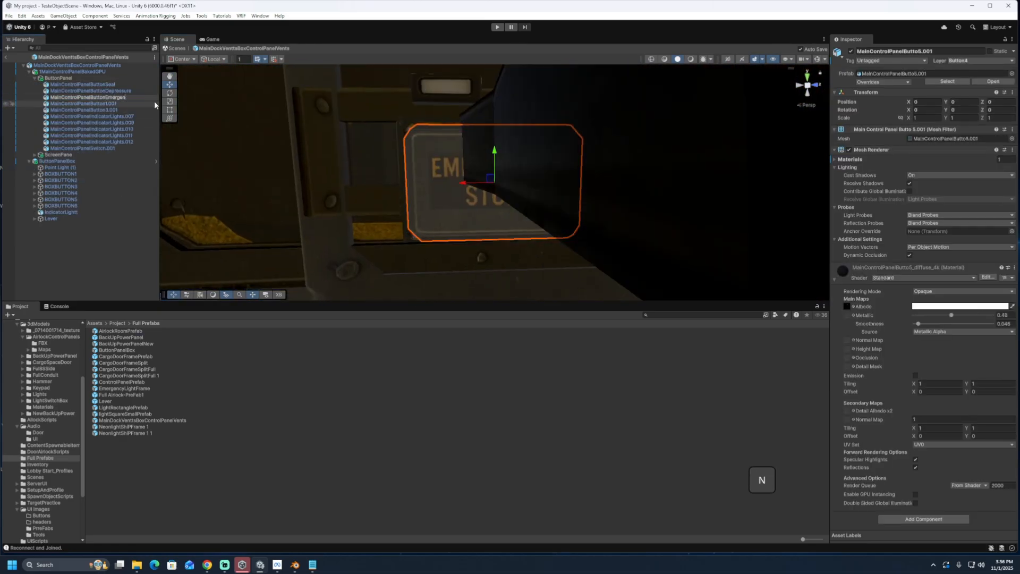
Rename the reset and pressurize button objects as MainControlPanelButtonReset and MainControlPanelButtonPressure
double_click(116, 104)
left_click(117, 104)
double_click(116, 110)
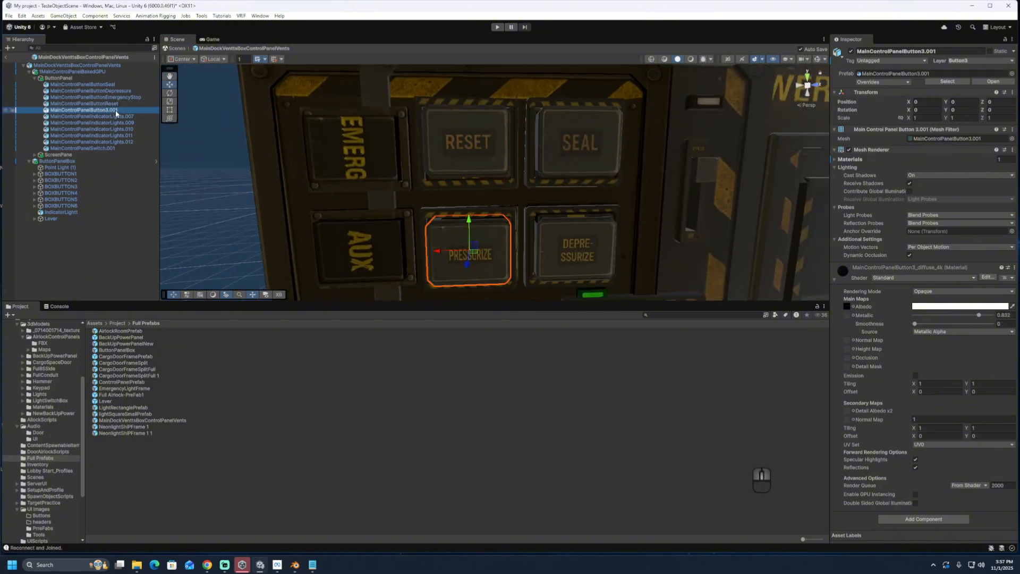
left_click(116, 110)
key("BackSpace")
key("BackSpace")
key("BackSpace")
key("BackSpace")
key("BackSpace")
type("Pressure")
Rename BOXBUTTON1 as BOXBUTTON1Seal and BOXBUTTON2 as BOXBUTTON2Depressure
left_click(239, 171)
scroll(414, 201, "down", 4)
middle_click_drag(431, 209, 395, 192)
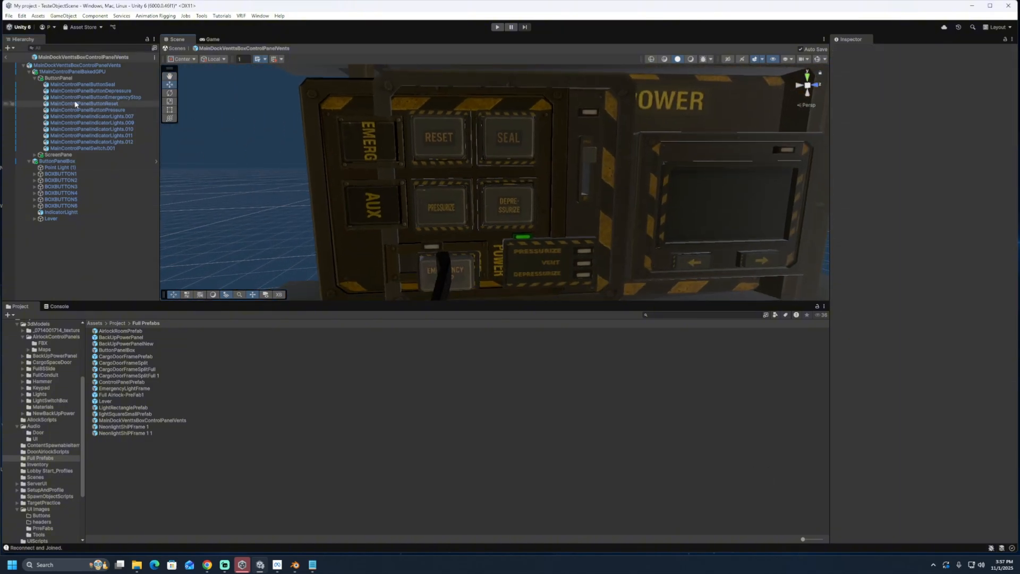
left_click(60, 174)
left_click(63, 169)
left_click(64, 174)
left_click(85, 175)
type("Seal")
left_click(90, 180)
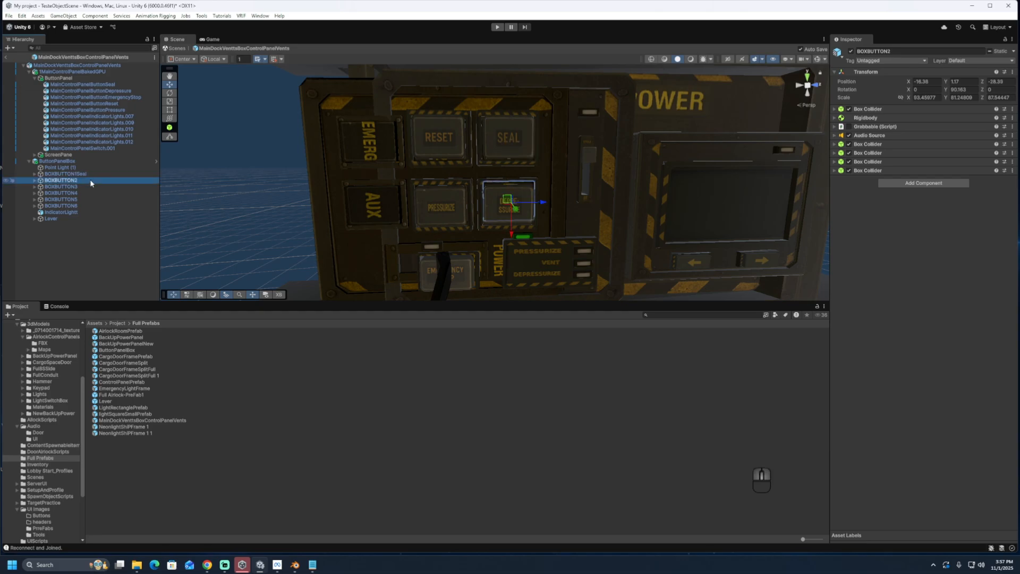
left_click(94, 181)
type("Depressure")
Rename BOXBUTTON3 as BOXBUTTON3Reset and BOXBUTTON4 as BOXBUTTON4Pressure
left_click(87, 186)
left_click(86, 186)
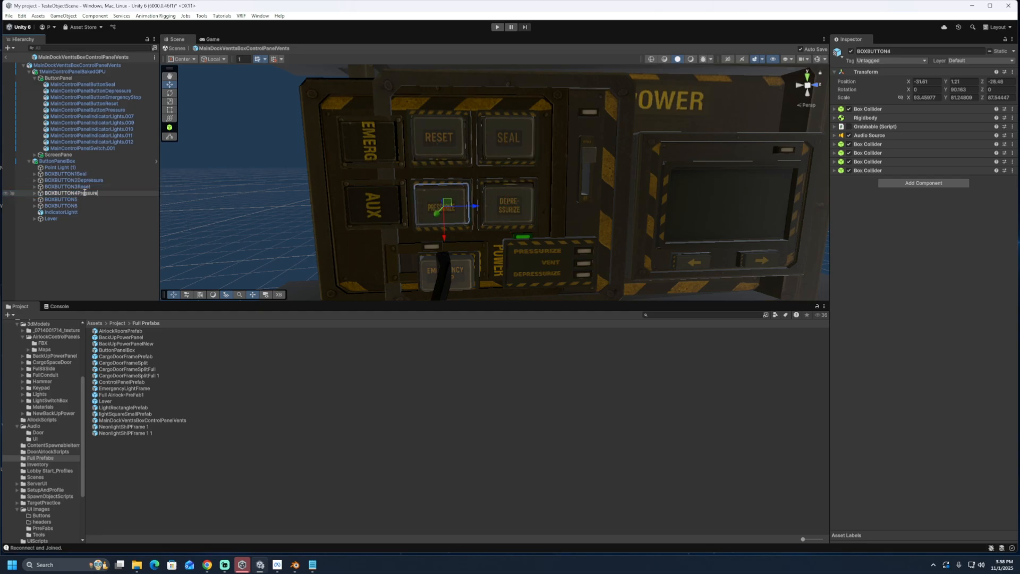
key("ctrl+z")
Rename BOXBUTTON5 as BOXBUTTON5EmergencyStop
middle_click_drag(524, 257, 489, 289)
double_click(89, 199)
left_click(91, 199)
type("EmergencyStop")
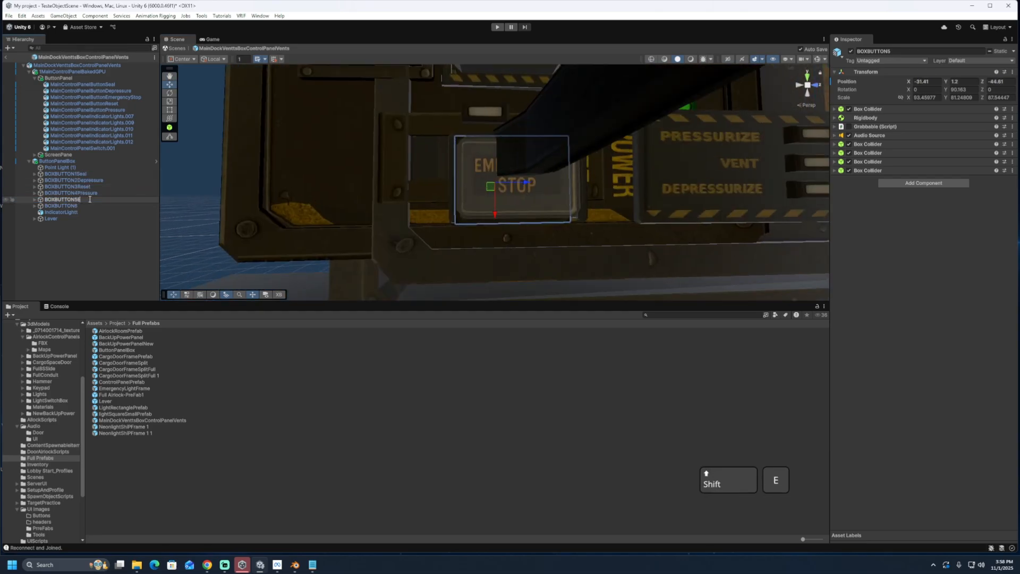
Try to move the five renamed BOXBUTTON objects out of the ButtonPanelBox prefab instance into ButtonPanel
left_click(90, 194)
left_click(89, 200, "shift")
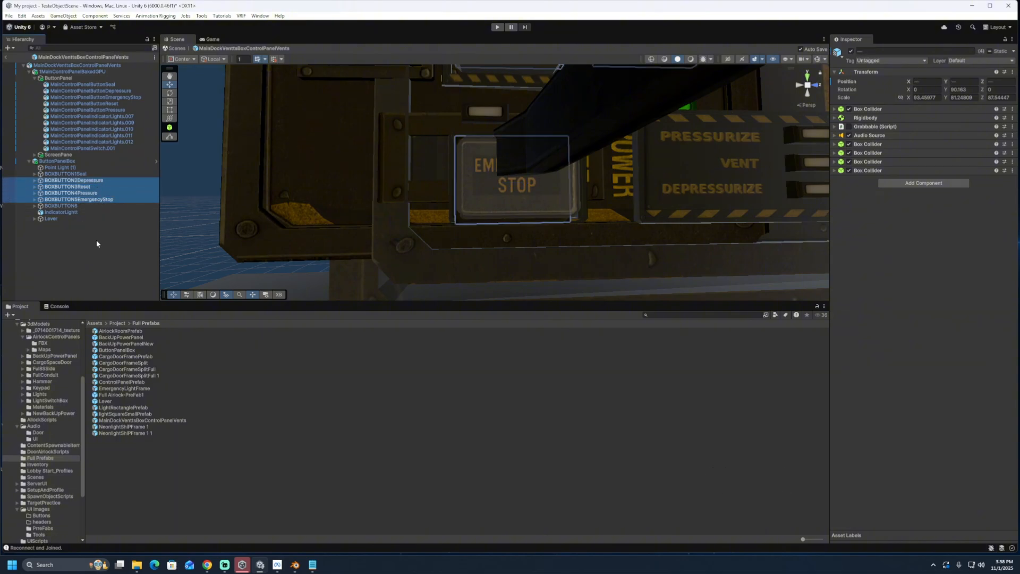
double_click(78, 174)
left_click(95, 200, "shift")
left_click_drag(94, 200, 65, 78)
left_click(567, 301)
Completely unpack the ButtonPanelBox prefab instance
right_click(54, 162)
mouse_move(142, 298)
left_click(226, 369)
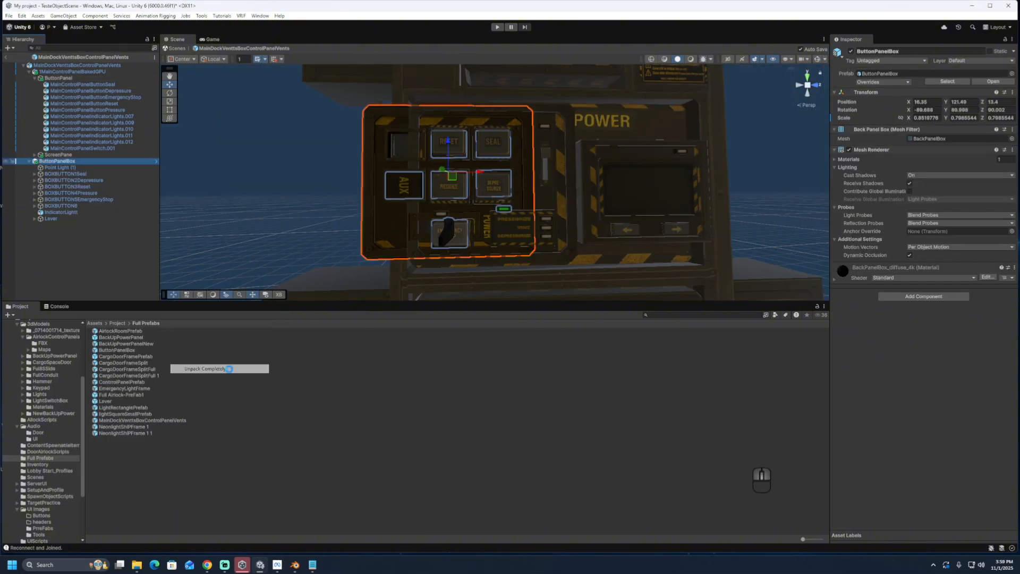
Move BOXBUTTON1Seal through BOXBUTTON5EmergencyStop from ButtonPanelBox into ButtonPanel
left_click(77, 174)
left_click(35, 174)
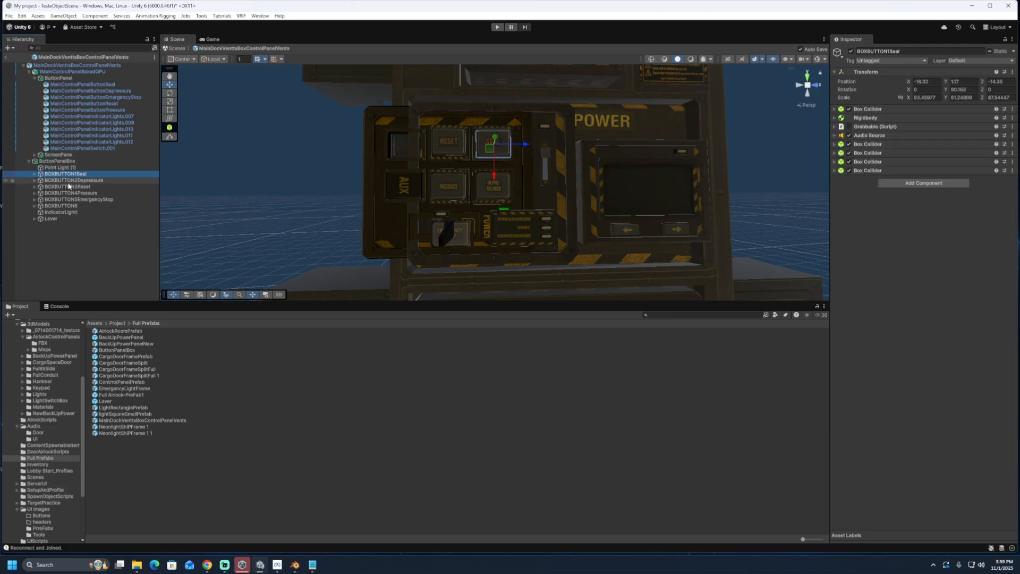
left_click(79, 200, "shift")
left_click_drag(78, 200, 95, 155)
Deactivate the remaining ButtonPanelBox object
left_click(61, 193)
left_click(69, 199)
left_click(61, 194)
left_click(851, 52)
Parent each of the five MainControlPanelButton objects to its matching BOXBUTTON object
left_click_drag(98, 85, 93, 174)
left_click_drag(105, 209, 105, 206)
left_click_drag(104, 85, 98, 207)
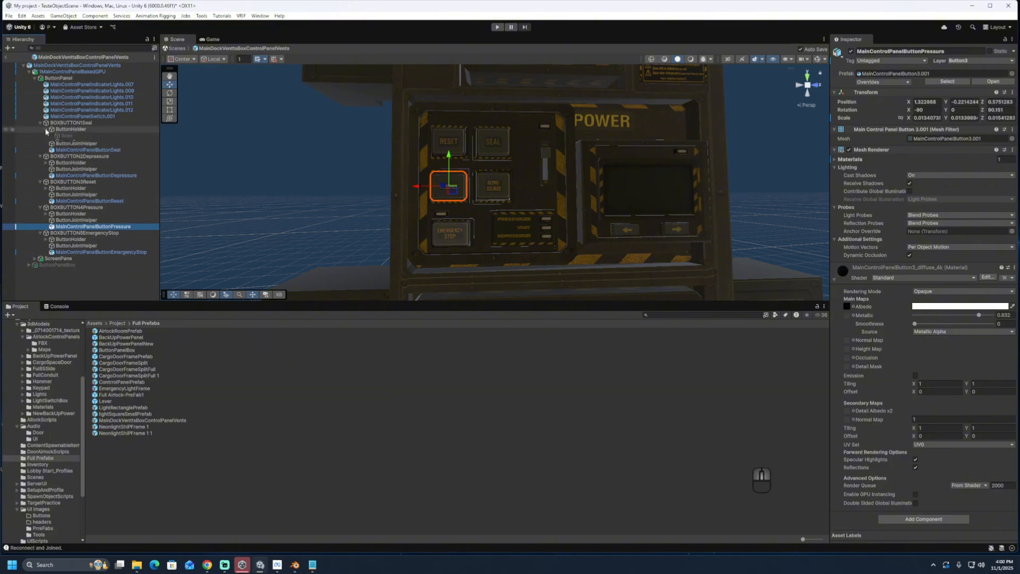
Examine the children of BOXBUTTON1Seal through ButtonHolder and InnerButton down to Button1
left_click(88, 142)
left_click(79, 136)
left_click(89, 143)
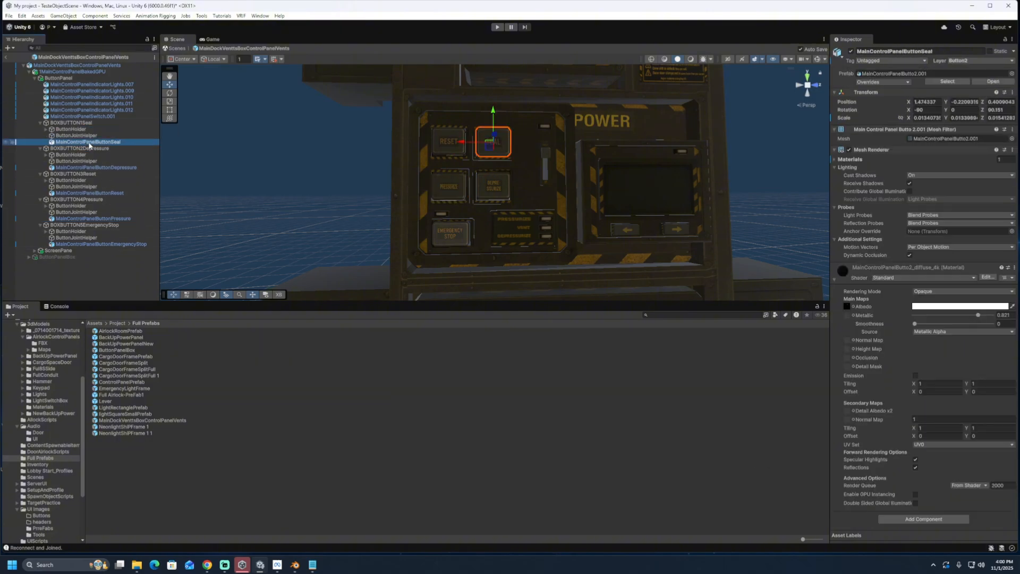
left_click(29, 258)
left_click(59, 275)
left_click(29, 257)
left_click(45, 130)
left_click(52, 142)
left_click(75, 149)
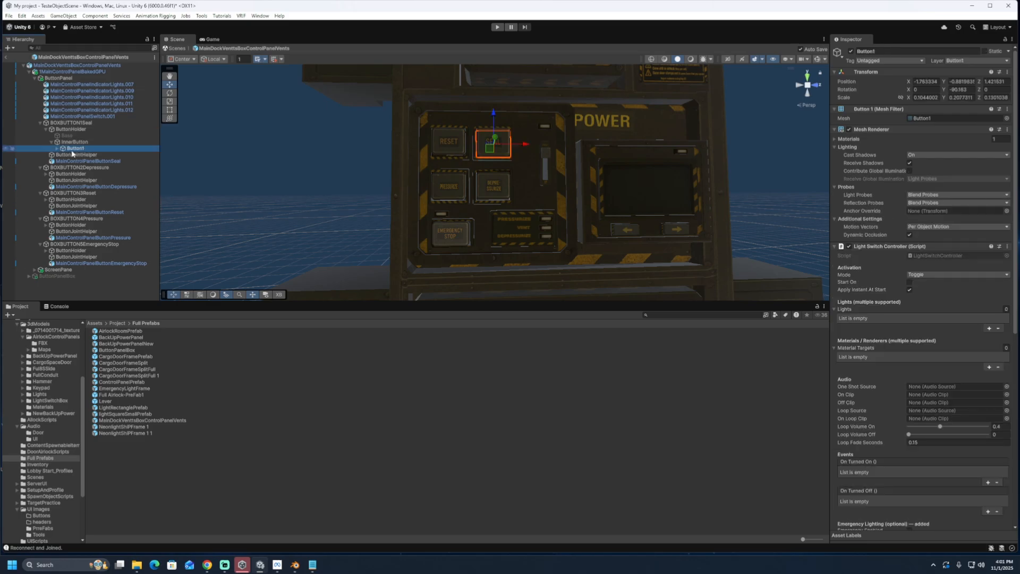
Move MainControlPanelButtonSeal into the InnerButton of BOXBUTTON1Seal and deactivate it
left_click(88, 161)
left_click(851, 51)
left_click(77, 149)
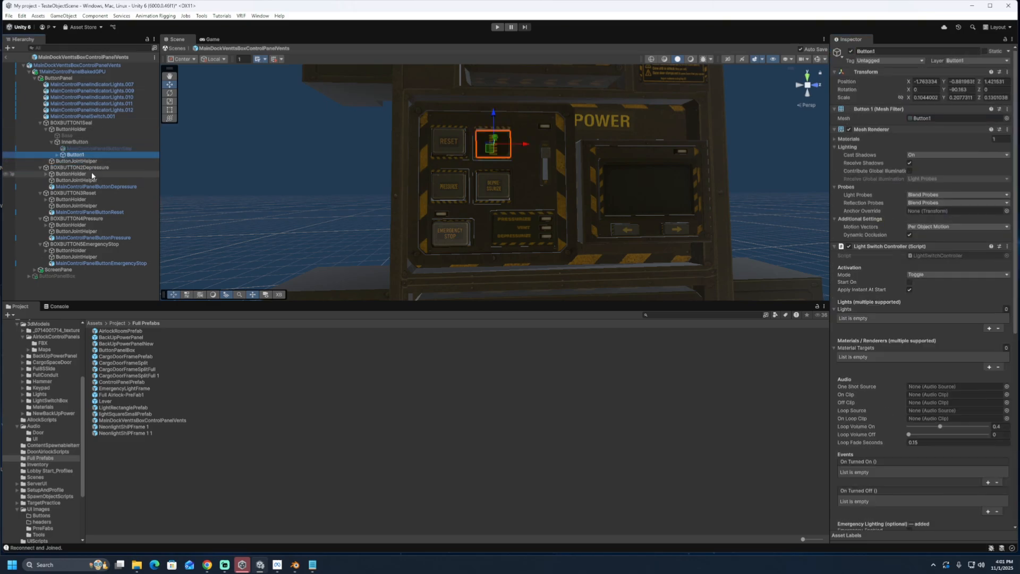
Review the components and Light Switch Controller settings of Button1 under BOXBUTTON1Seal
left_click(96, 150)
left_click(96, 154)
scroll(879, 292, "down", 6)
scroll(893, 305, "up", 6)
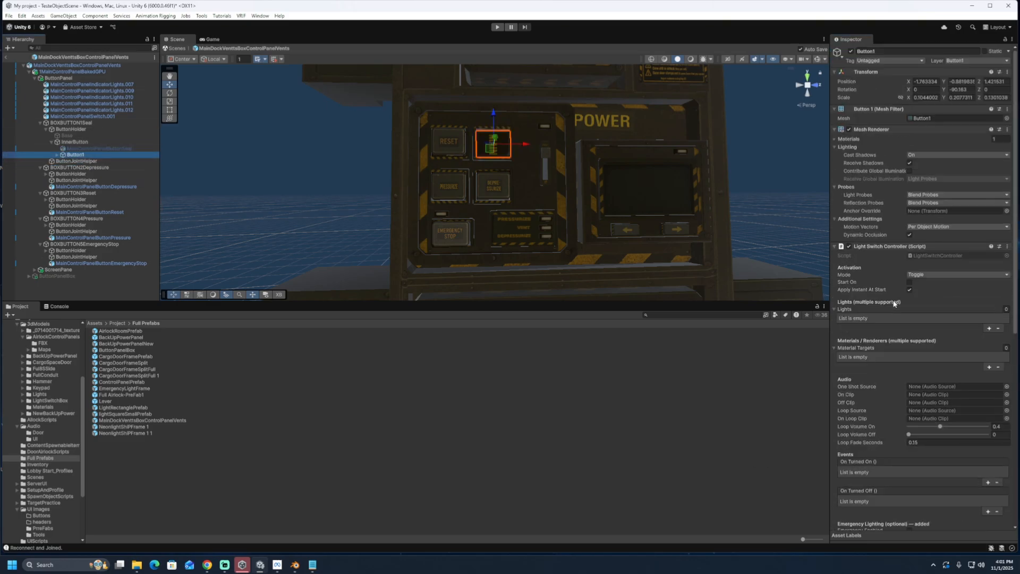
Reactivate MainControlPanelButtonSeal and delete the old Button1 from the InnerButton of BOXBUTTON1Seal
left_click(95, 149)
left_click(851, 51)
right_click_drag(494, 175, 601, 175)
left_click(75, 155)
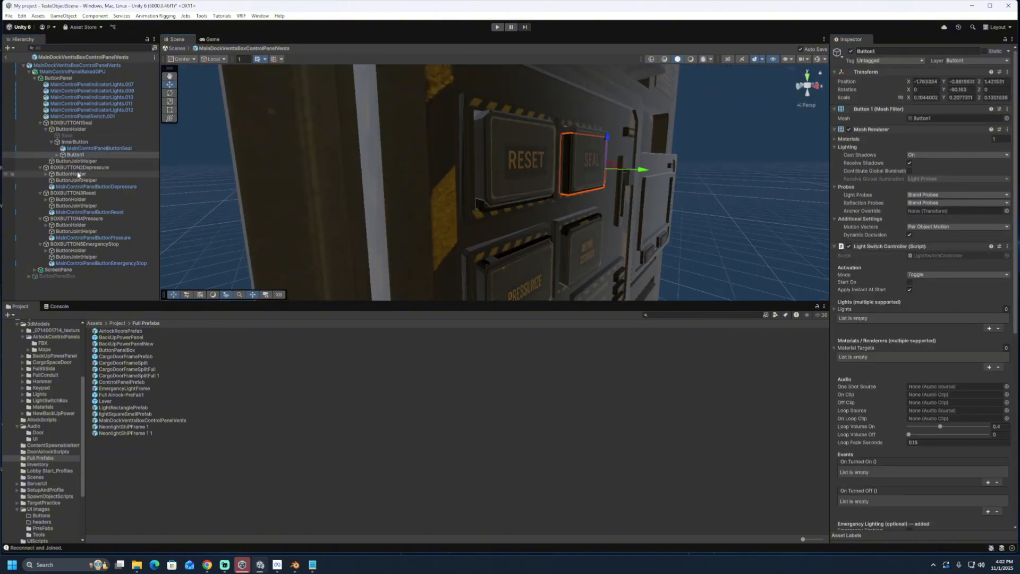
key("Delete")
Move MainControlPanelButtonDepressure into the InnerButton of BOXBUTTON2Depressure and delete the old button mesh there
left_click(46, 129)
left_click(77, 155)
key("Delete")
left_click(40, 130)
Move MainControlPanelButtonReset into the InnerButton of BOXBUTTON3Reset and delete the old Button3
left_click(45, 143)
left_click(87, 174)
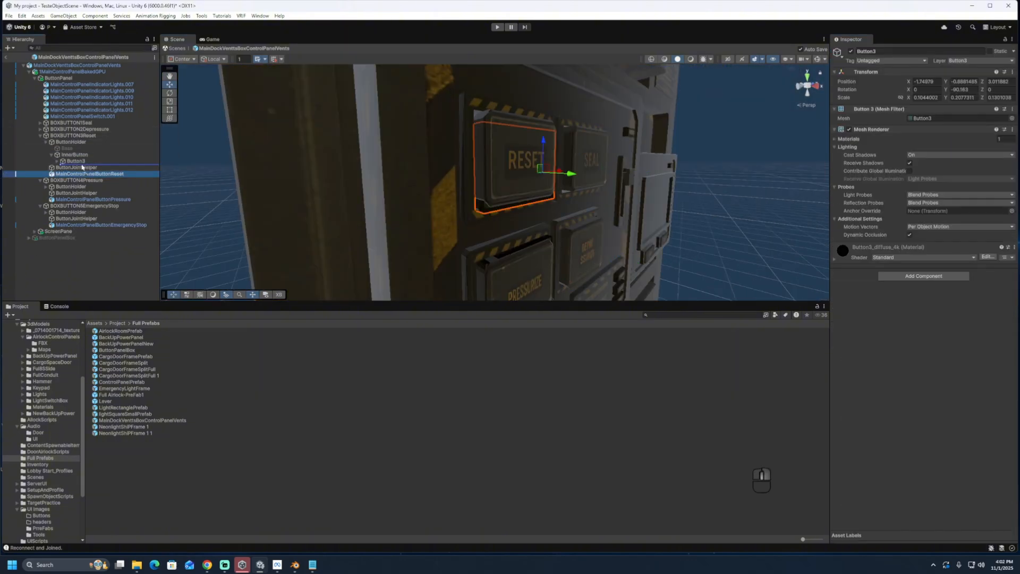
left_click(85, 162)
key("Delete")
Move MainControlPanelButtonPressure and MainControlPanelButtonEmergencyStop into the InnerButton of their own BOXBUTTON rigs and delete the old button meshes
left_click(41, 136)
left_click(41, 142)
left_click_drag(87, 174, 76, 167)
left_click(46, 154)
left_click(76, 174)
key("Delete")
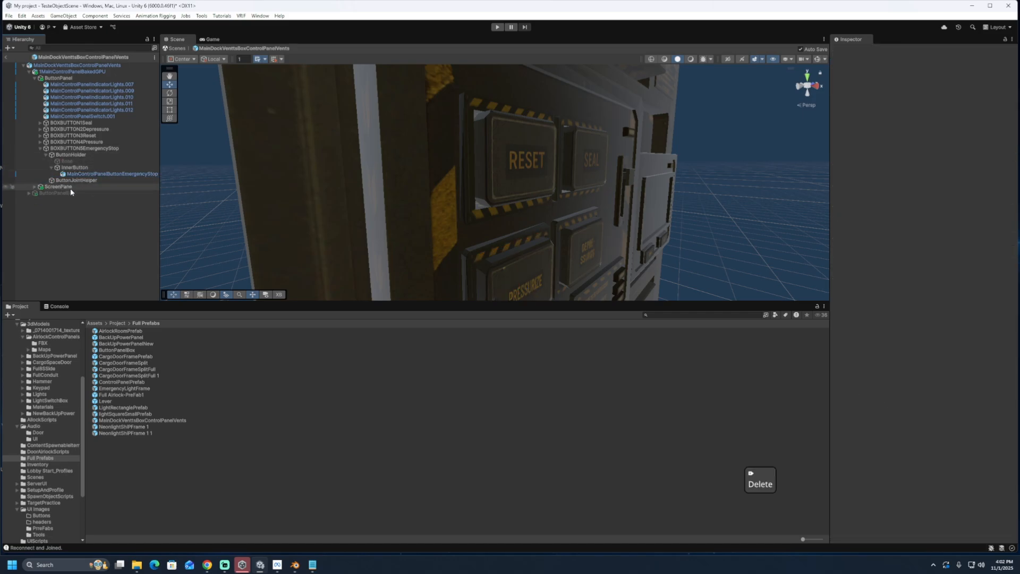
left_click(40, 148)
Unpack the prefab links of the panel root, 1MainControlPanelBakedGPU, and ButtonPanel's indicator lights and switch
right_click_drag(510, 184, 444, 192)
right_click(62, 65)
left_click(220, 236)
right_click(74, 71)
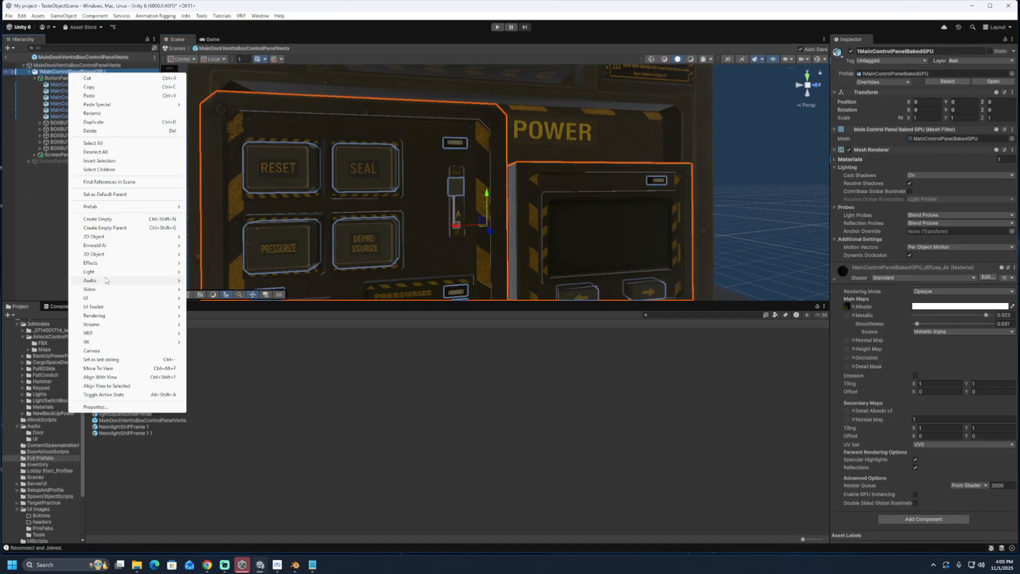
left_click(229, 242)
left_click(93, 85)
left_click(98, 116, "shift")
right_click(102, 116)
left_click(250, 284)
Create a new base prefab in Full Prefabs from the panel root, named MainDockVenttsBoxControlPanelVent, and open it
left_click(58, 66)
left_click_drag(59, 66, 228, 462)
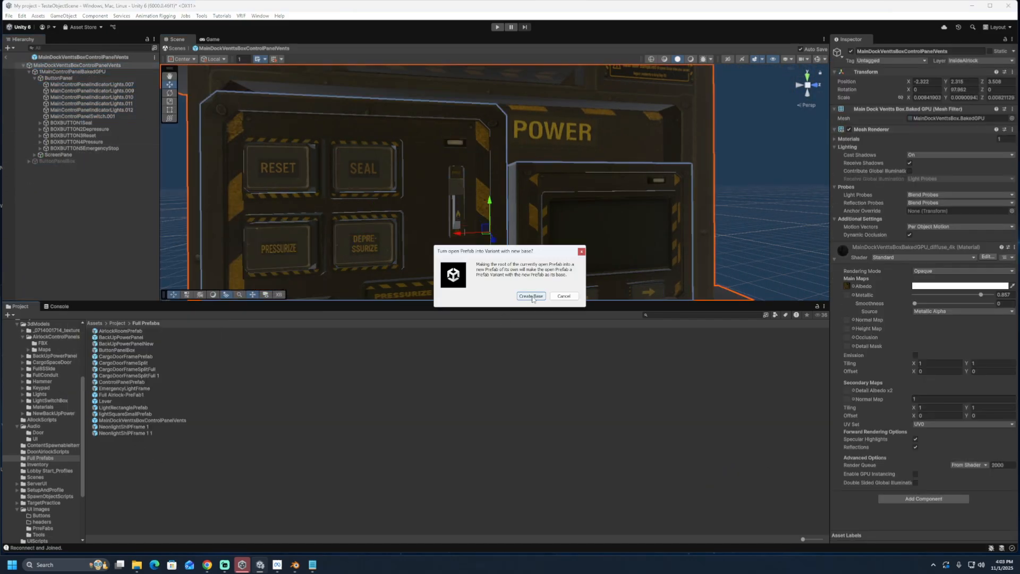
left_click(531, 296)
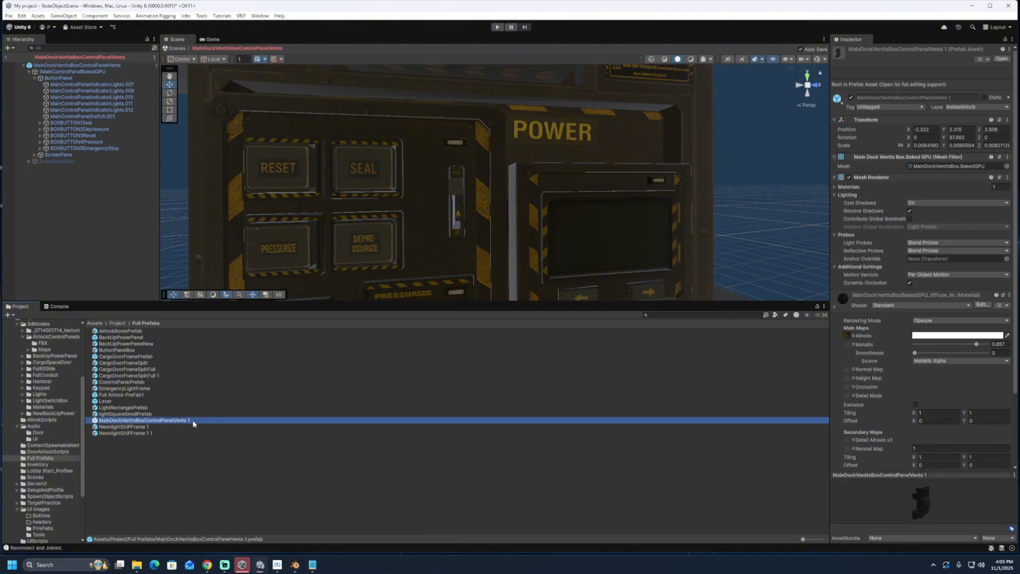
double_click(140, 420)
Unpack the nested prefab links of the five MainControlPanelButton objects and the ScreenPane children
left_click(30, 72)
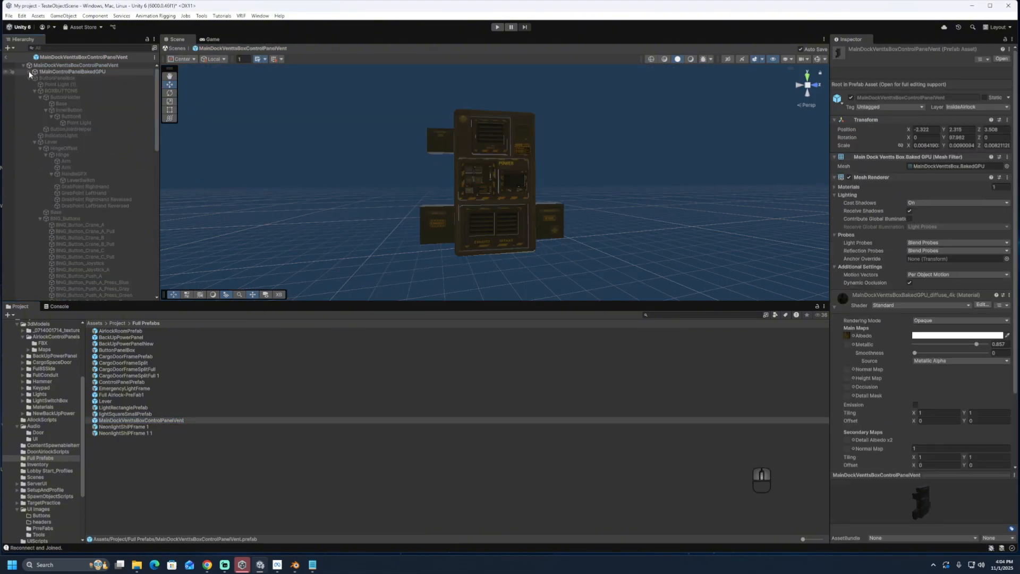
left_click(30, 72)
scroll(57, 249, "down", 4)
left_click(29, 221)
left_click(64, 297)
left_click(120, 105)
left_click(124, 144, "ctrl")
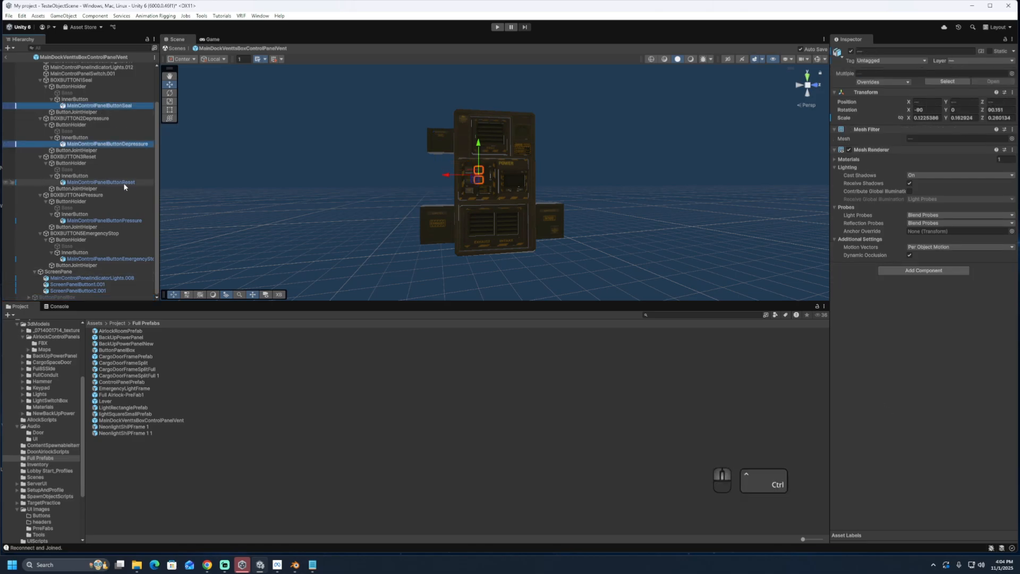
right_click(112, 291)
left_click(80, 87)
Collapse the panel hierarchy to its root object and save the MainDockVenttsBoxControlPanelVent prefab
scroll(80, 87, "up", 4)
left_click(29, 72)
left_click(64, 65)
key("ctrl+s")
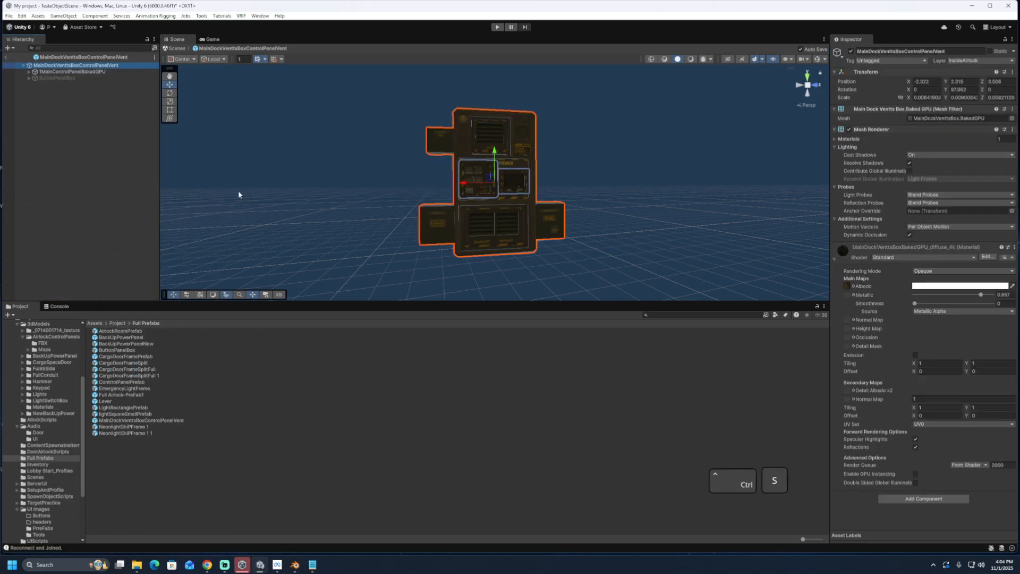
Open Full Airlock-PreFab1 and replace its existing control panel with the MainDockVenttsBoxControlPanelVent prefab
double_click(122, 395)
right_click_drag(473, 191, 523, 199)
left_click(90, 104)
left_click_drag(136, 421, 86, 109)
left_click(94, 105)
key("Delete")
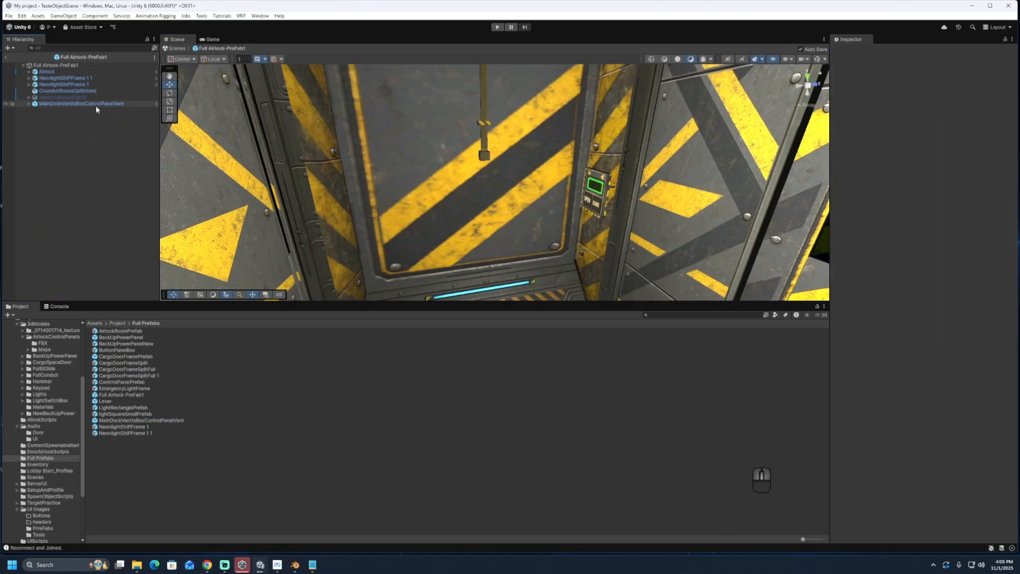
Move the control panel toward the airlock's end wall to about X -3.127 and rotate it to about 90 degrees around Y
left_click(98, 105)
scroll(372, 227, "down", 4)
scroll(372, 226, "down", 8)
left_click_drag(285, 170, 340, 198)
scroll(404, 202, "up", 6)
right_click_drag(404, 160, 415, 199)
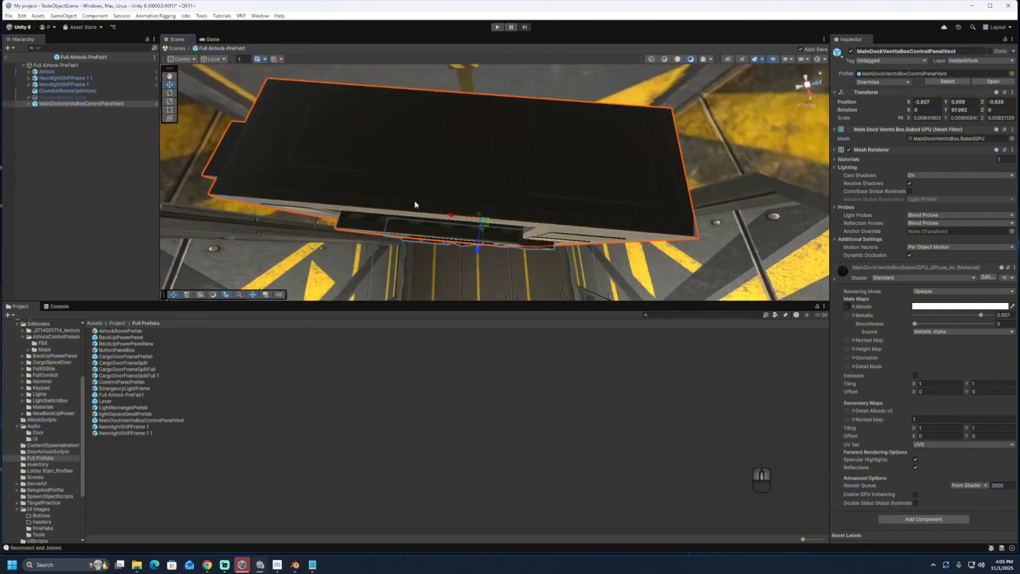
left_click_drag(415, 200, 476, 226)
right_click_drag(475, 226, 488, 260)
left_click_drag(488, 260, 492, 250)
right_click_drag(492, 250, 487, 245)
left_click_drag(487, 245, 484, 232)
key("e")
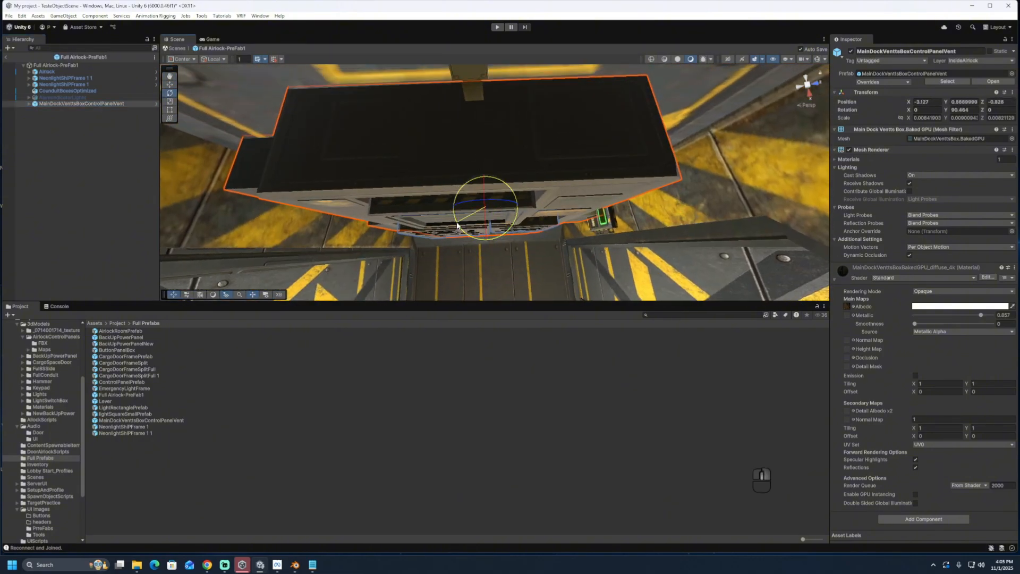
Lower the control panel to about Y 0.47 and shift it to about Z -0.845 against the airlock wall
left_click(170, 85)
right_click_drag(478, 213, 492, 144)
left_click_drag(504, 68, 509, 81)
scroll(531, 139, "down", 4)
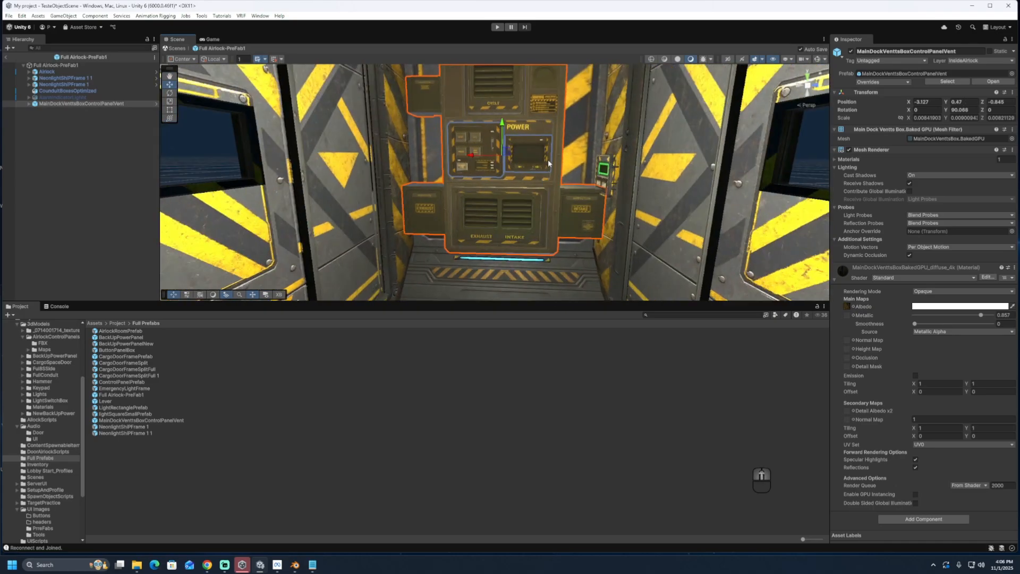
right_click_drag(547, 160, 549, 164)
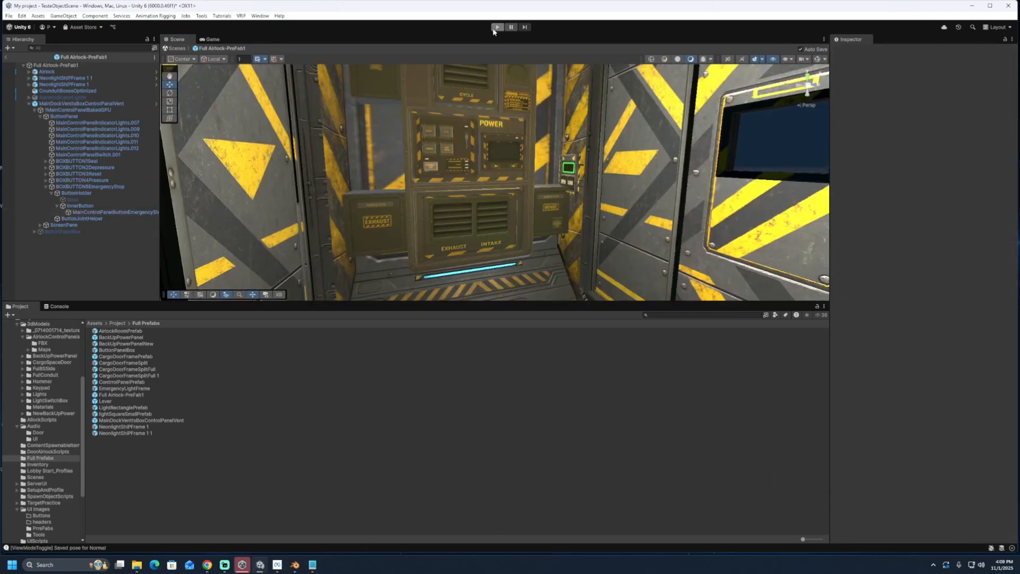
Run the scene to test the panel buttons, and stop the test
left_click(497, 27)
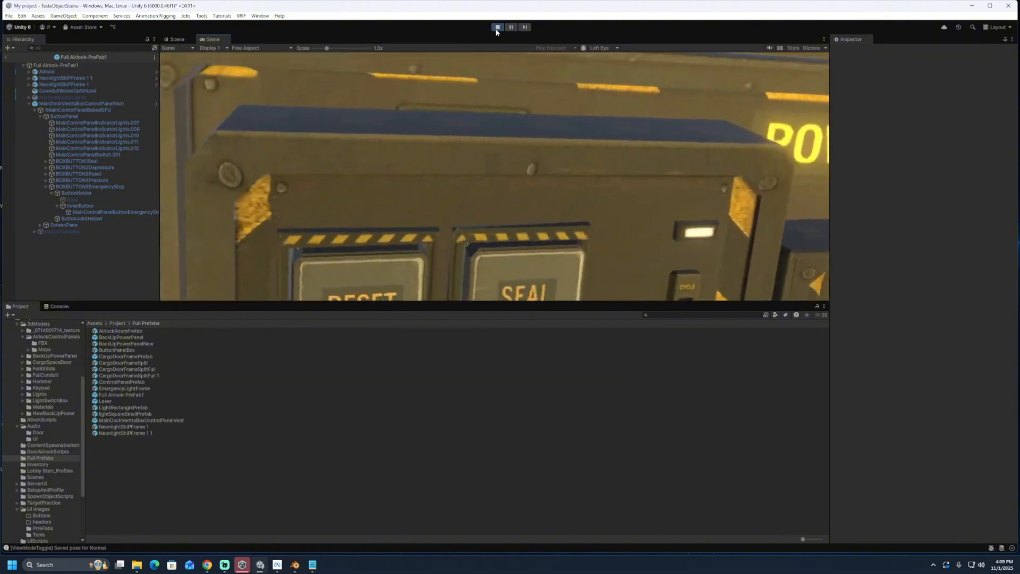
left_click(497, 27)
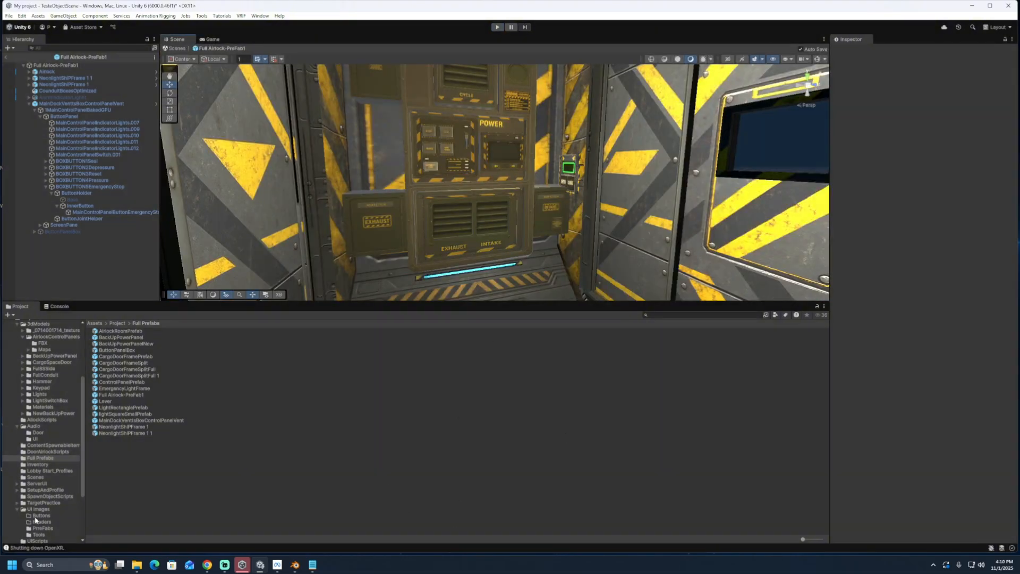
Open the MainDockVenttsBoxControlPanelVent prefab and move BOXBUTTON6 from ButtonPanelBox over the screen's left-arrow button
double_click(147, 422)
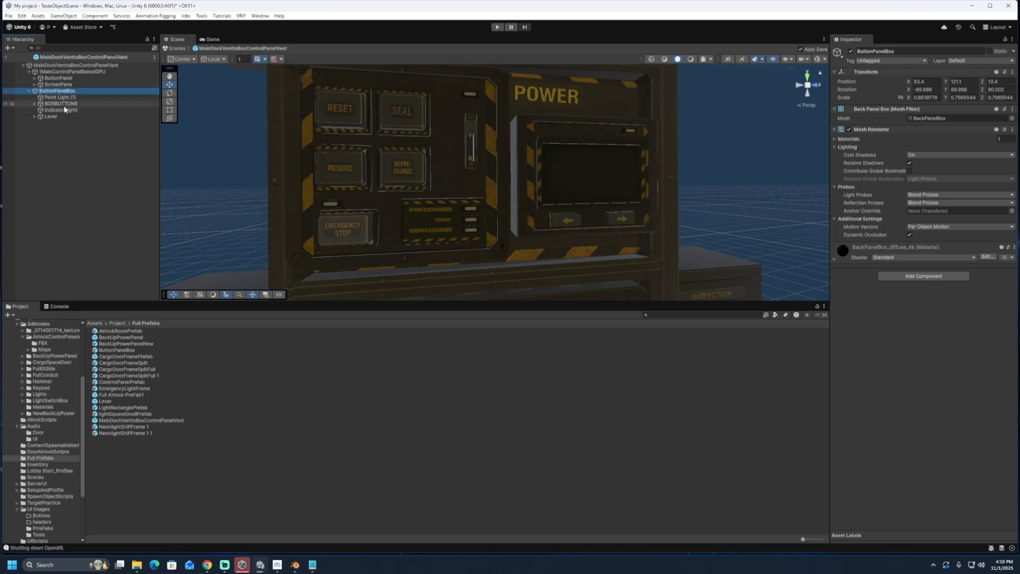
left_click(61, 104)
left_click(35, 104)
scroll(257, 178, "down", 4)
right_click_drag(257, 177, 478, 183)
left_click(61, 103)
left_click_drag(365, 234, 365, 240)
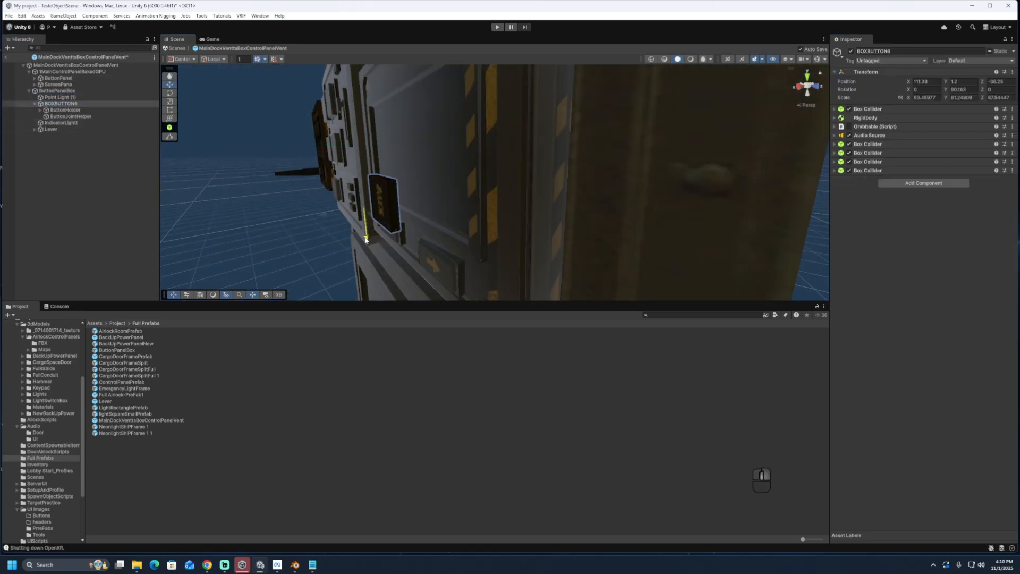
right_click_drag(365, 238, 340, 232)
left_click_drag(565, 229, 558, 230)
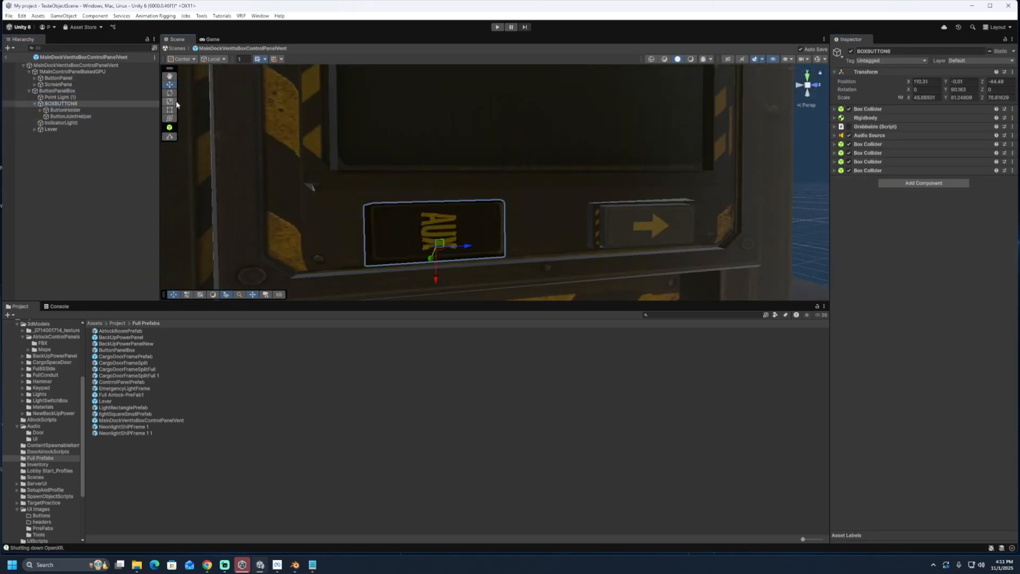
Scale BOXBUTTON6 to fit the left-arrow button and rename it BOXBUTTONLeft
left_click(175, 101)
left_click_drag(436, 279, 436, 270)
right_click_drag(436, 270, 372, 213)
left_click_drag(275, 210, 277, 215)
right_click_drag(277, 215, 390, 219)
double_click(80, 103)
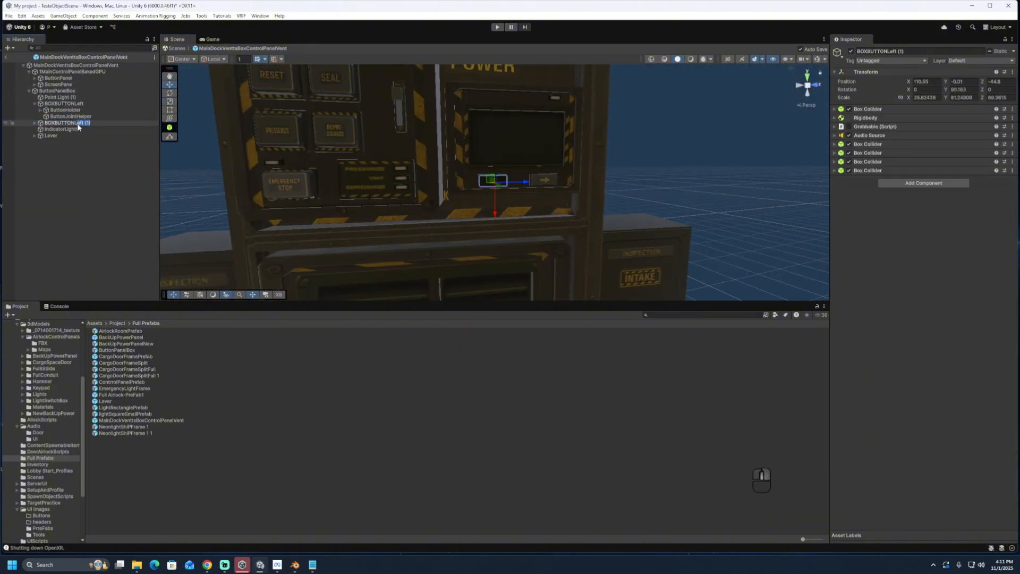
Place a duplicate of BOXBUTTONLeft, named BOXBUTTONRight, over the screen's right-arrow button
left_click_drag(526, 182, 577, 181)
right_click_drag(578, 181, 432, 173)
left_click_drag(510, 235, 516, 235)
right_click_drag(515, 235, 553, 265)
scroll(533, 219, "down", 2)
Parent BOXBUTTONLeft and BOXBUTTONRight to ScreenPane and rename that parent ScreenPanel
left_click(34, 103)
left_click(64, 104, "shift")
left_click(73, 86)
left_click_drag(65, 105, 216, 93)
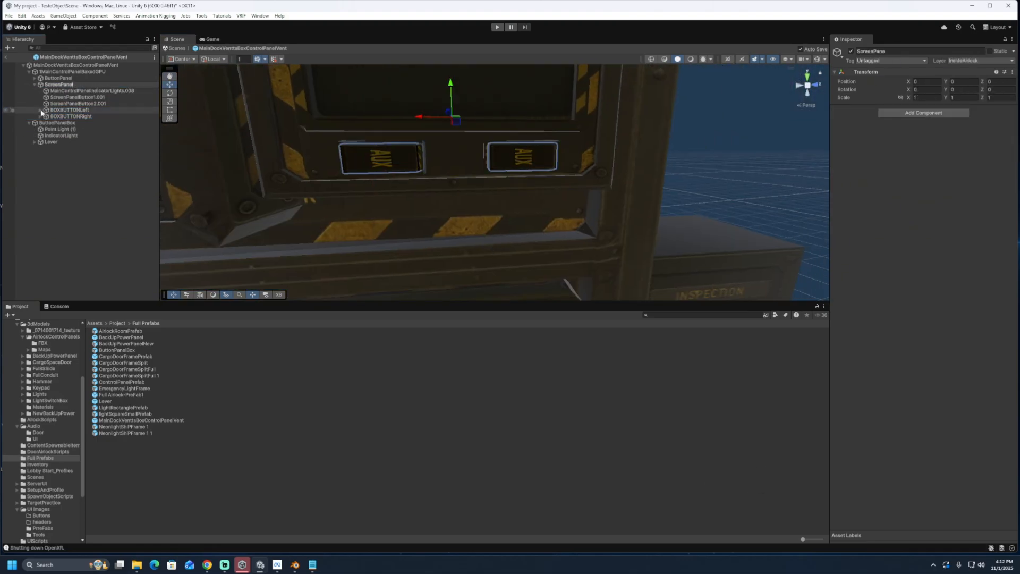
Rename the two screen arrow buttons ScreenPanelButton1Left and ScreenPanelButton2Right
left_click(101, 97)
left_click(101, 98)
key("BackSpace")
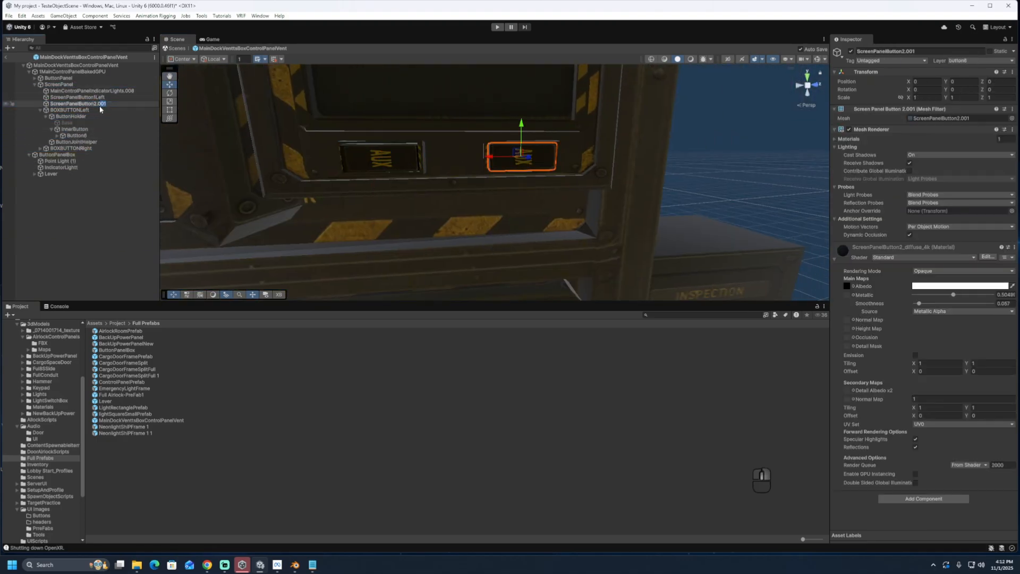
Move ScreenPanelButton1Left into the InnerButton of BOXBUTTONLeft and delete the old Button6 there
left_click(89, 130)
key("Delete")
left_click(79, 105)
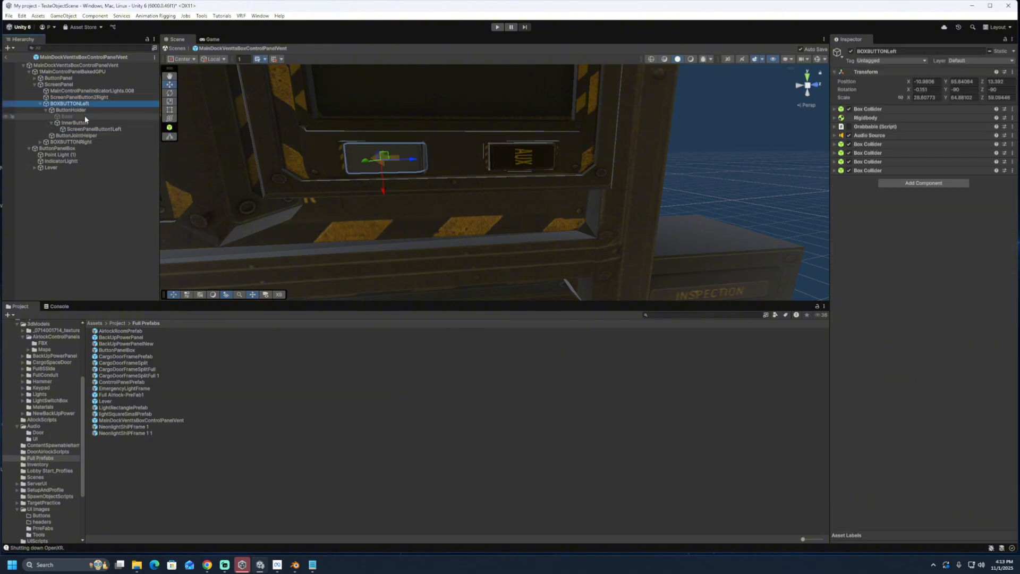
Move ScreenPanelButton2Right into the InnerButton of BOXBUTTONRight and delete its old Button6
left_click(54, 130)
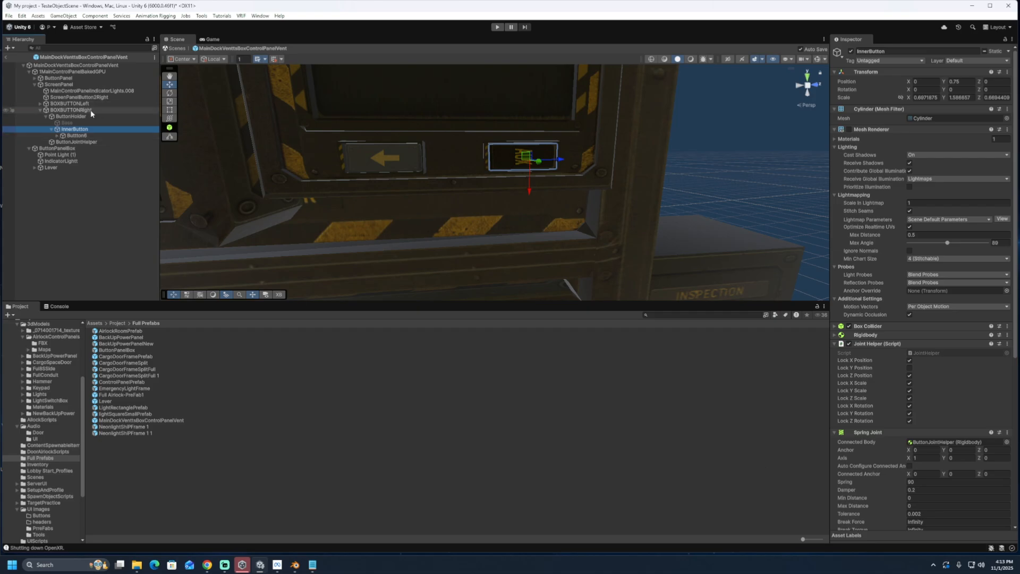
left_click(74, 110)
left_click_drag(79, 97, 91, 142)
left_click(77, 130)
key("Delete")
left_click(85, 136)
right_click_drag(531, 178, 524, 208)
left_click(530, 160)
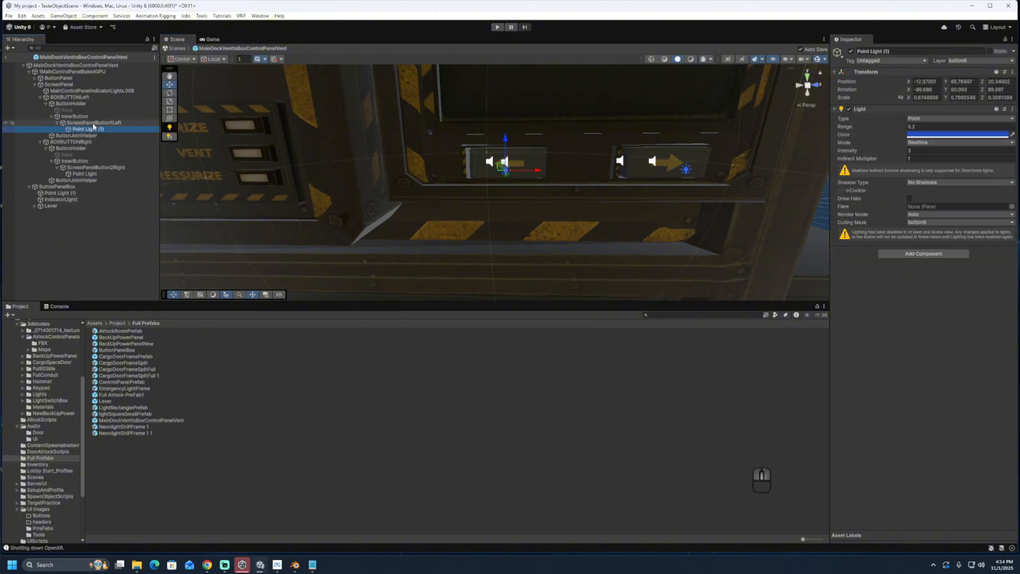
Place copies of the blue point light on the emergency stop and pressurize buttons, parented to MainControlPanelButtonEmergencyStop and MainControlPanelButtonPressure
key("f")
left_click_drag(110, 180, 109, 175)
key("ctrl+c")
key("ctrl+v")
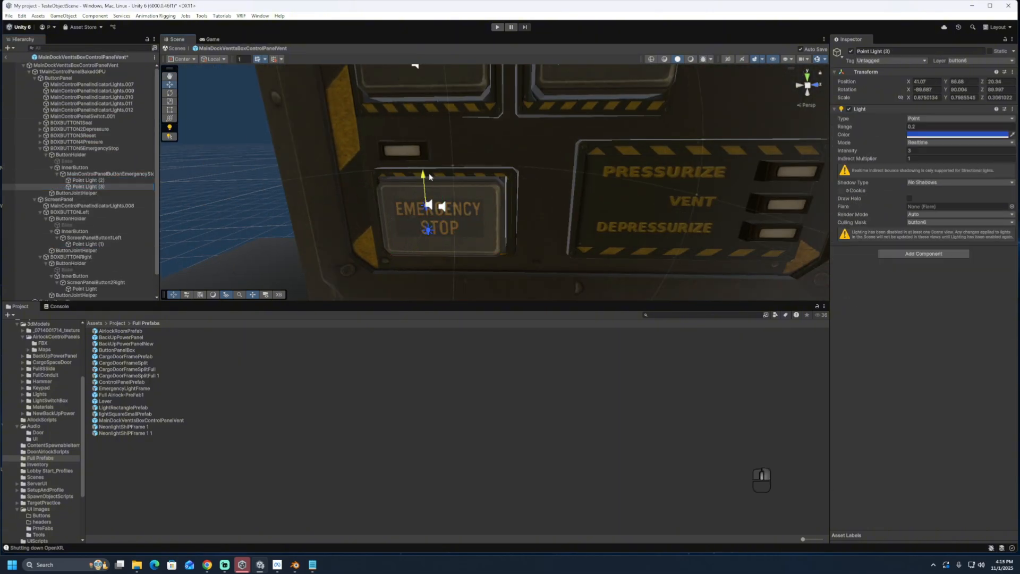
left_click_drag(428, 175, 425, 74)
middle_click_drag(486, 93, 482, 225)
left_click(479, 222)
left_click_drag(90, 219, 103, 168)
Copy the pressurize button's point light onto the depressurize button and parent it to MainControlPanelButtonDepressure
key("ctrl+c")
key("ctrl+v")
left_click_drag(461, 202, 630, 204)
left_click(627, 221)
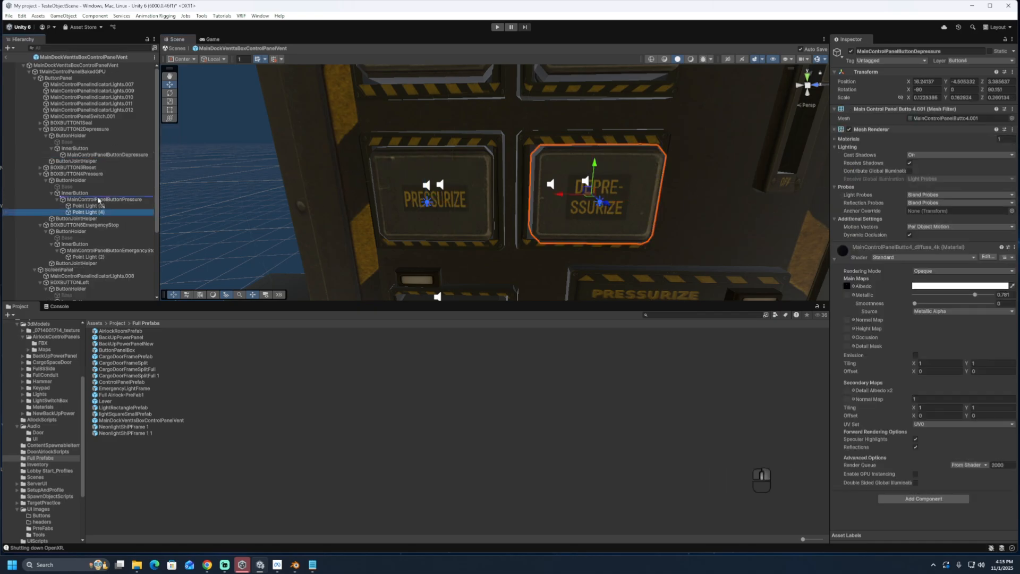
left_click_drag(92, 212, 98, 155)
Place point light copies on the seal and reset buttons, parented to MainControlPanelButtonSeal and MainControlPanelButtonReset
key("ctrl+c")
key("ctrl+v")
left_click_drag(528, 222, 528, 132)
left_click(558, 170)
left_click_drag(89, 199, 97, 149)
key("ctrl+v")
left_click(420, 175)
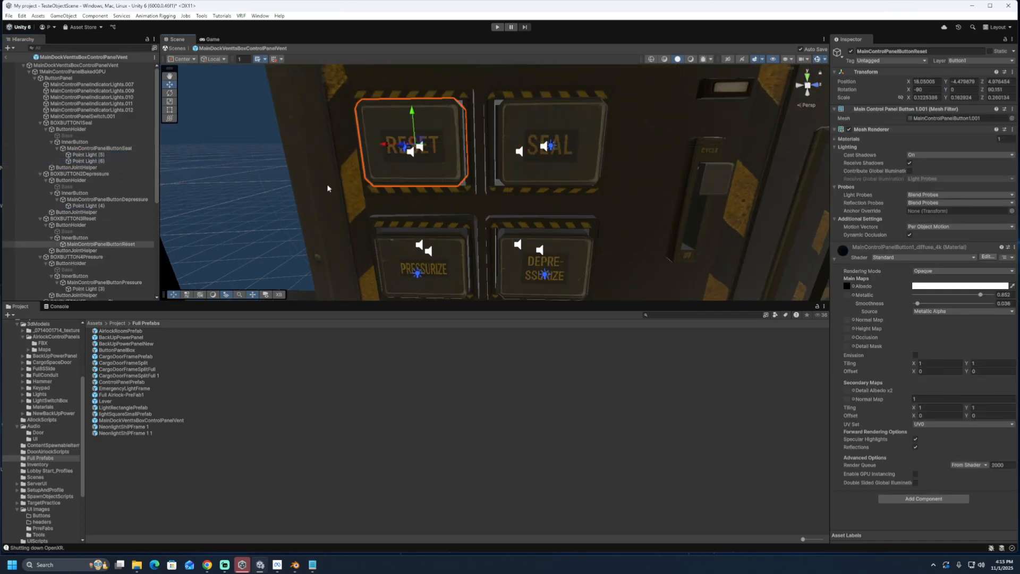
left_click_drag(120, 249, 119, 245)
Move a copy of the emergency stop point light up into ButtonPanel among the indicator light objects
left_click(228, 175)
scroll(516, 205, "down", 8)
scroll(492, 196, "up", 6)
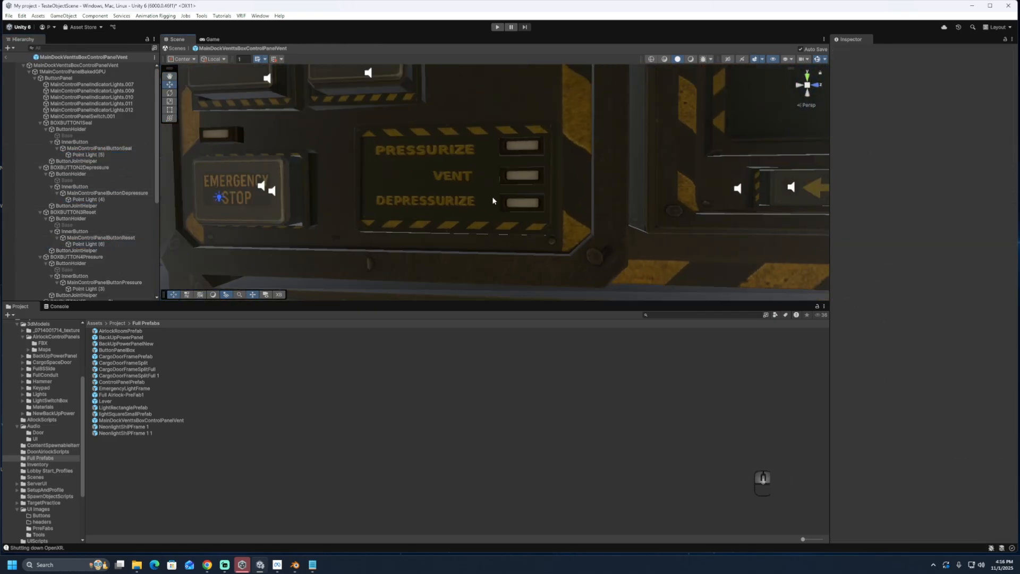
scroll(492, 196, "down", 4)
left_click(501, 216)
left_click(277, 217)
scroll(319, 223, "down", 3)
left_click_drag(85, 297, 74, 96)
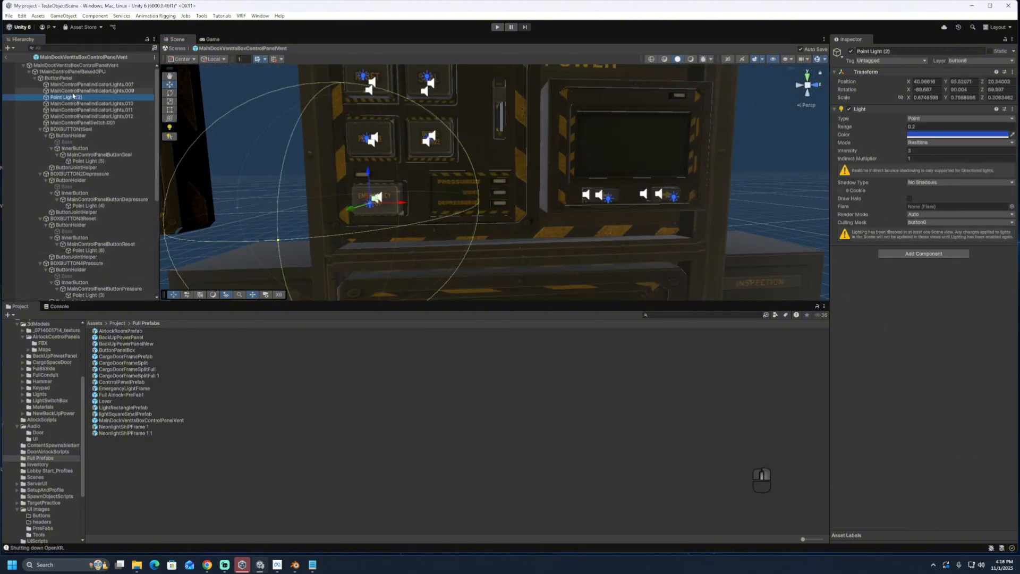
Position the copied point light at the DEPRESSURIZE indicator and parent it to MainControlPanelIndicatorLights.009
scroll(535, 212, "up", 5)
left_click_drag(534, 212, 420, 205, "alt")
left_click(393, 199)
left_click(72, 98)
left_click_drag(489, 212, 447, 218, "alt")
left_click_drag(420, 261, 330, 251)
Duplicate the point light, raise the copy to the VENT indicator and parent it to MainControlPanelIndicatorLights.012
key("ctrl+d")
left_click_drag(483, 226, 483, 169)
left_click(469, 201)
left_click_drag(75, 104, 90, 123)
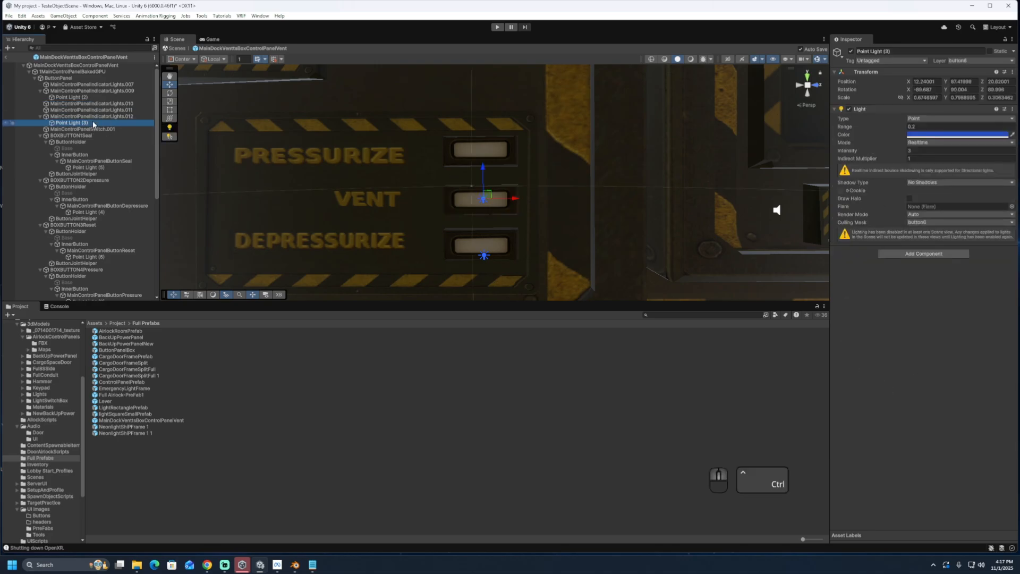
Duplicate the VENT point light, raise the copy to the PRESSURIZE indicator and parent it to MainControlPanelIndicatorLights.011
key("ctrl+d")
left_click_drag(483, 171, 483, 120)
left_click(462, 154)
left_click_drag(75, 129, 107, 111)
Duplicate the point light, move the copy to the indicator above EMERGENCY STOP and parent it to MainControlPanelIndicatorLights.010
key("ctrl+d")
scroll(563, 225, "down", 6)
middle_click_drag(564, 225, 584, 262)
left_click_drag(534, 210, 330, 197)
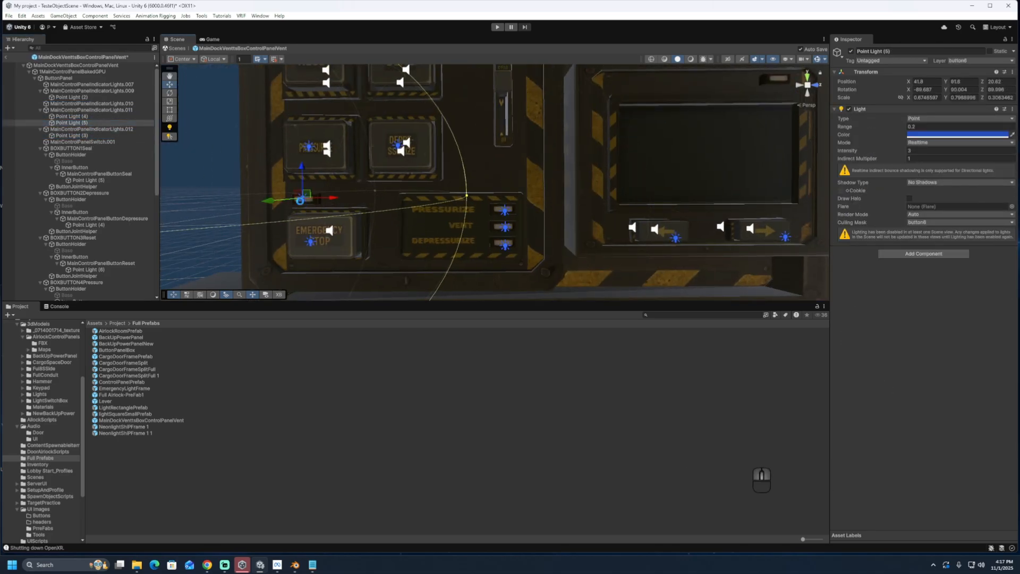
scroll(314, 199, "up", 6)
left_click(472, 213)
left_click_drag(72, 122, 92, 104)
Duplicate the point light, raise the copy to the indicator above the CYCLE switch and parent it to MainControlPanelIndicatorLights.007
left_click(71, 123)
key("ctrl+d")
scroll(464, 233, "down", 6)
left_click_drag(444, 266, 452, 101)
scroll(515, 194, "up", 6)
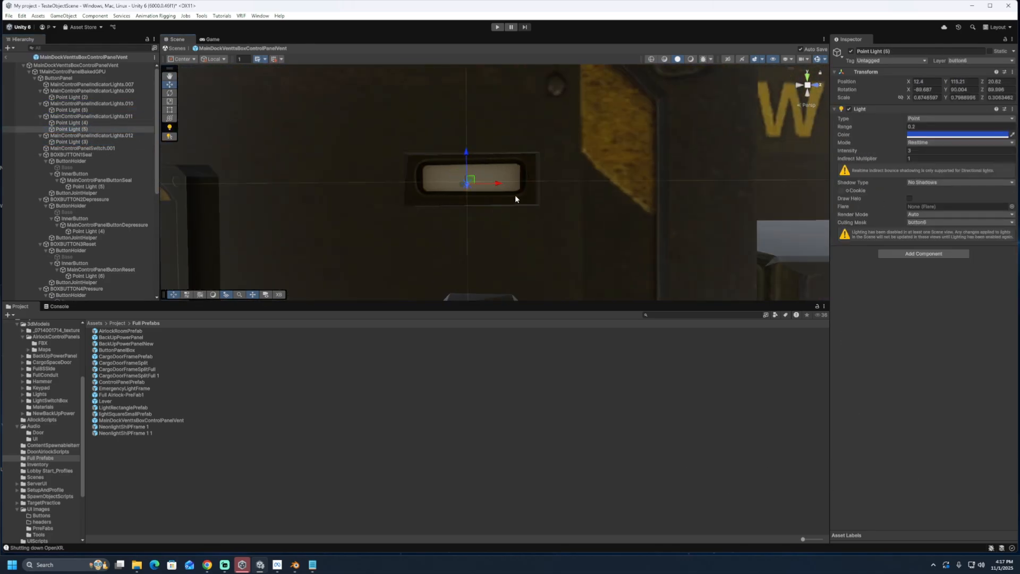
left_click(500, 186)
left_click_drag(72, 129, 110, 85)
Duplicate the CYCLE indicator's point light and move the copy across to the POWER screen panel
key("ctrl+d")
scroll(495, 183, "down", 5)
left_click_drag(519, 180, 712, 176)
middle_click_drag(664, 165, 445, 191)
left_click_drag(490, 186, 490, 206)
mouse_move(490, 205)
right_mouse_down()
mouse_move(627, 205)
mouse_move(478, 212)
right_mouse_up()
middle_click_drag(478, 213, 415, 271)
Align the copied point light with the POWER screen's indicator and parent it to MainControlPanelIndicatorLights.008
scroll(494, 213, "up", 4)
left_click_drag(569, 186, 515, 187)
left_click_drag(486, 160, 486, 170)
left_click(502, 202)
scroll(96, 219, "up", 4)
left_click_drag(72, 98, 110, 234)
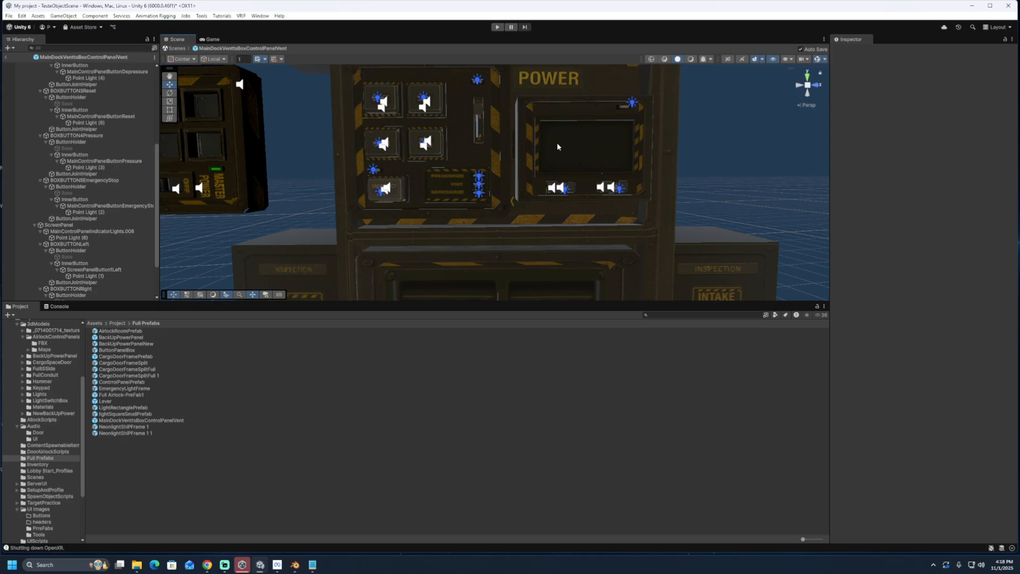
Deactivate the separate ButtonPanelBox object beside the main control panel
scroll(748, 240, "up", 3)
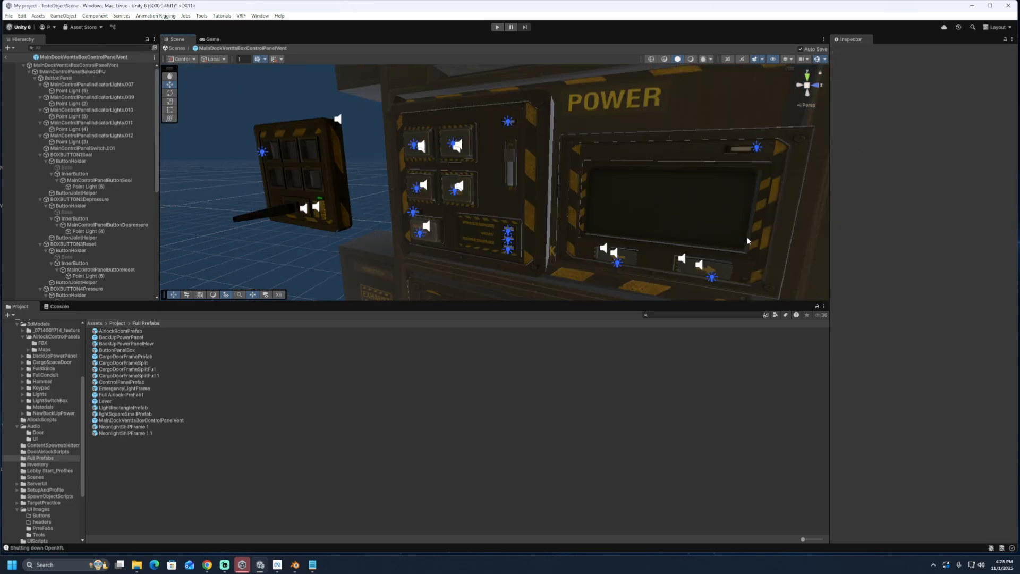
right_click_drag(748, 241, 296, 208)
scroll(296, 207, "down", 3)
left_click(318, 183)
left_click(851, 52)
Open the Tags & Layers settings from the EMERGENCY STOP button's layer and try to add user layers Button7 to Button10
scroll(433, 197, "up", 6)
left_click(426, 232)
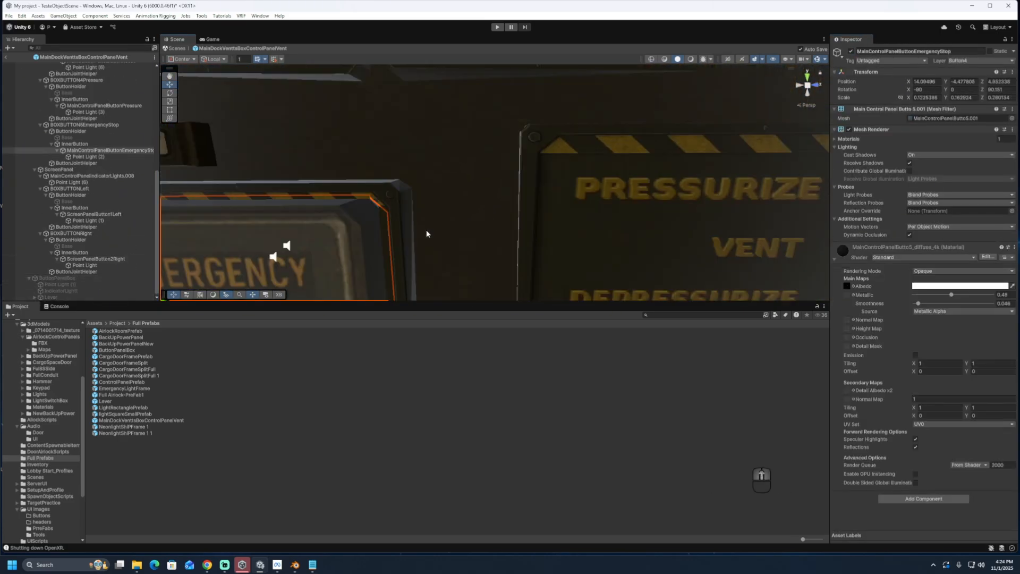
right_click_drag(426, 233, 483, 212)
scroll(483, 212, "up", 3)
left_click(981, 60)
left_click(988, 286)
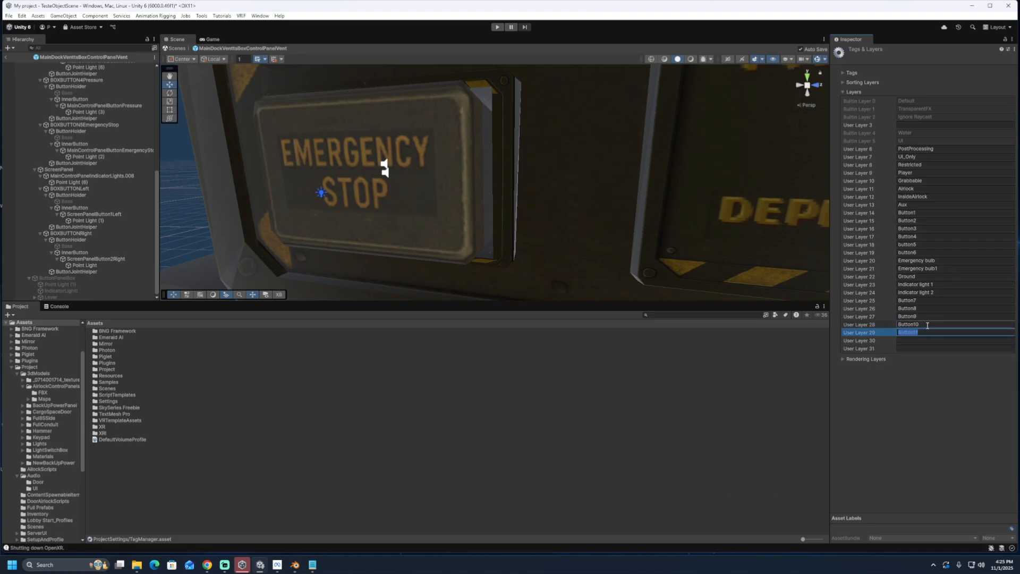
Assign the EMERGENCY STOP button mesh to the button5 layer, applying it to this object only
scroll(770, 269, "down", 4)
right_click_drag(662, 250, 601, 237)
scroll(603, 239, "down", 2)
left_click(524, 251)
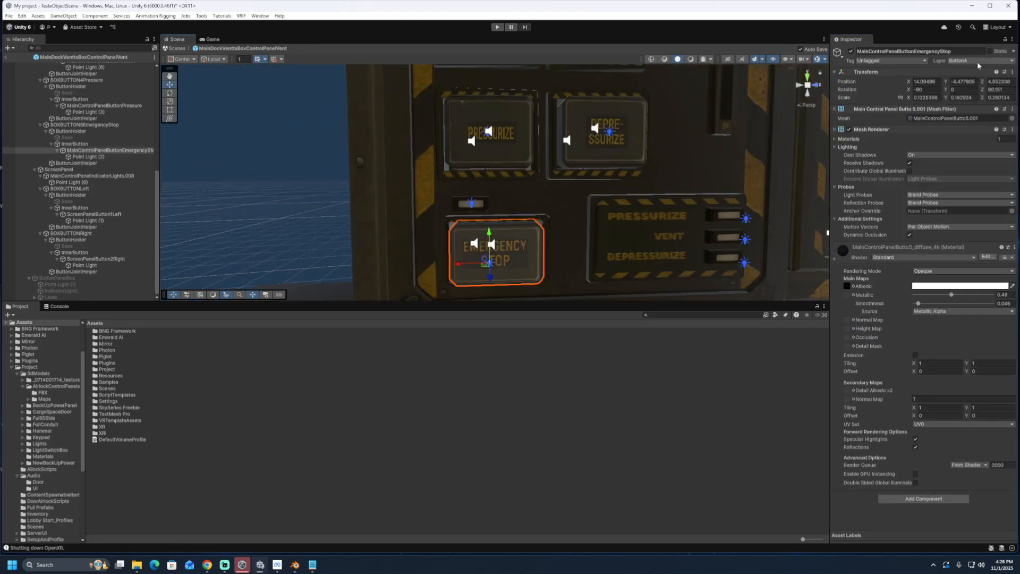
left_click(979, 61)
left_click(969, 218)
left_click(524, 296)
Set the layer and culling mask of the EMERGENCY STOP button's point light to button5
scroll(523, 261, "up", 4)
right_click_drag(523, 260, 480, 154)
left_click(452, 146)
scroll(526, 233, "down", 4)
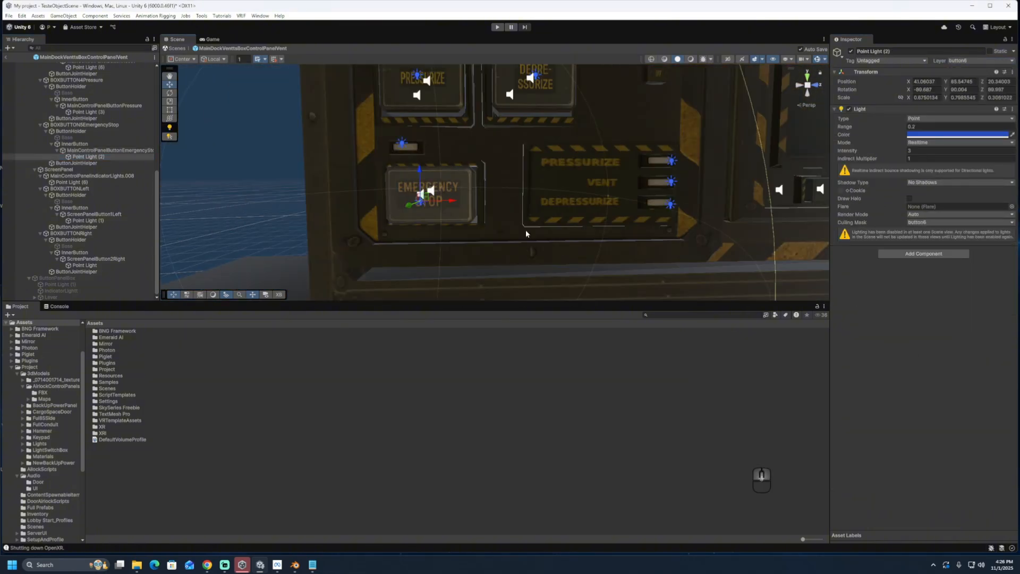
left_click(979, 61)
left_click(980, 221)
left_click(850, 319)
Remove button6 from the culling mask of the DEPRESSURIZE button's point light and open the PRESSURIZE light's culling mask for editing
middle_click_drag(561, 77, 557, 191)
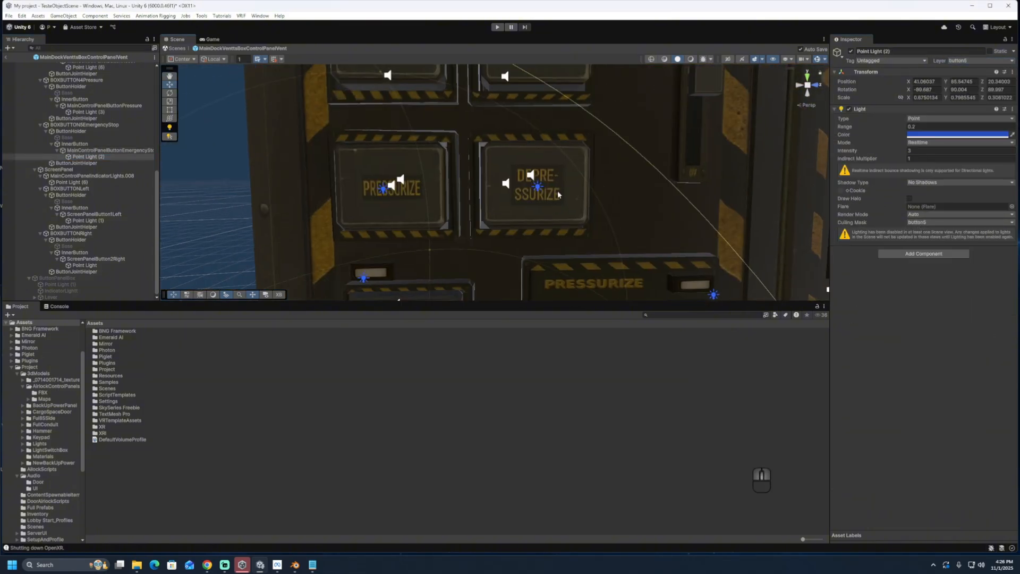
left_click(417, 285)
scroll(526, 246, "down", 2)
left_click(89, 206)
middle_click_drag(527, 289, 528, 200)
scroll(529, 200, "down", 3)
left_click(510, 197)
scroll(101, 212, "up", 3)
left_click(90, 144)
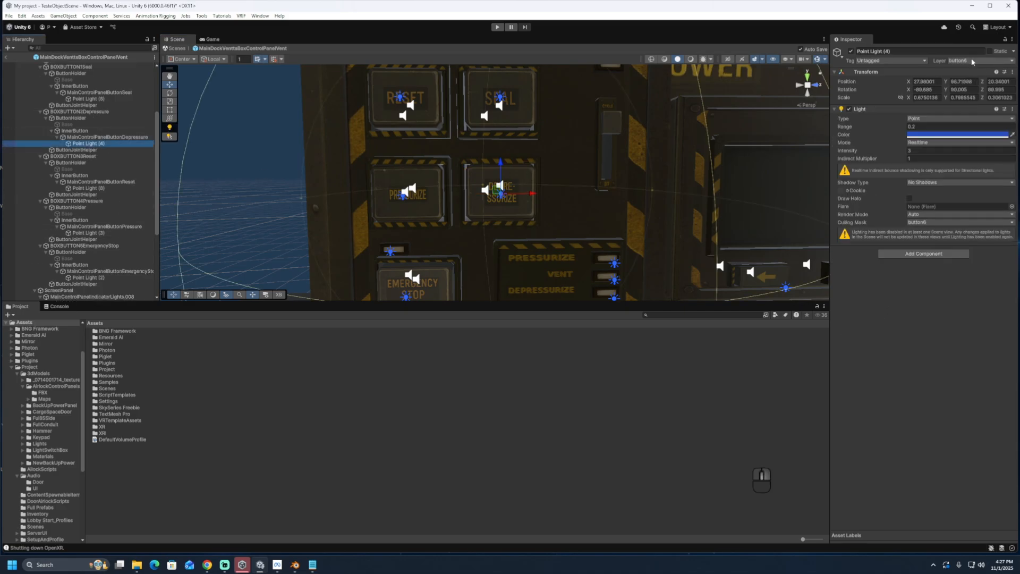
left_click(929, 389)
left_click(85, 233)
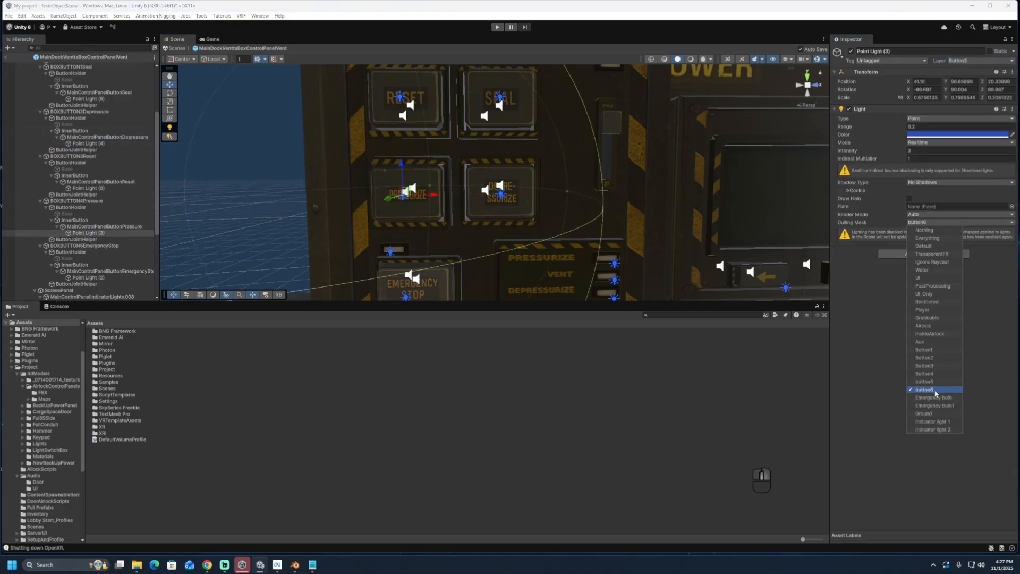
Set the layer of the SEAL button's point light and restrict its culling mask to Button2
left_click(513, 101)
left_click(89, 99)
left_click(979, 61)
left_click(938, 223)
left_click(930, 358)
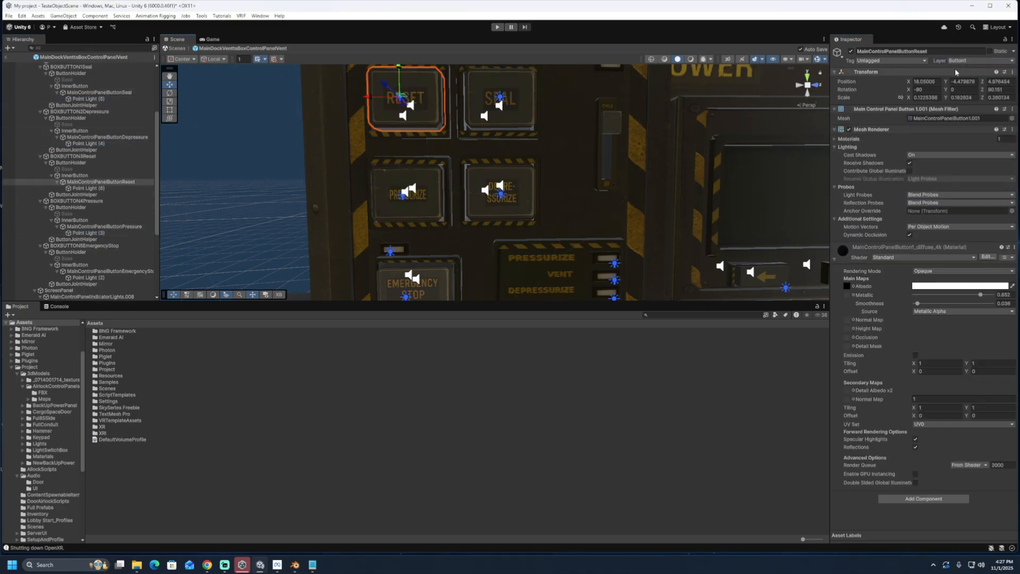
Set the layer and culling mask of the RESET button's point light to Button1
left_click(89, 188)
left_click(979, 61)
left_click(974, 190)
left_click(937, 222)
left_click(938, 349)
Check the layers and culling masks of the left and right screen arrow buttons and their point lights
scroll(543, 193, "down", 4)
scroll(547, 213, "up", 6)
left_click(404, 181)
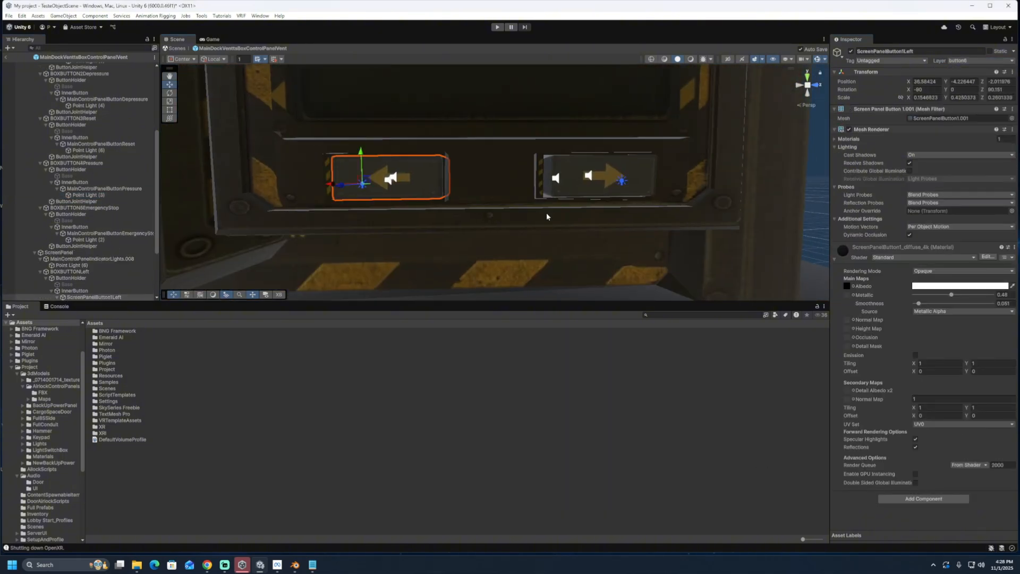
scroll(546, 212, "down", 4)
left_click(979, 61)
left_click(125, 247)
scroll(125, 248, "down", 3)
left_click(89, 247)
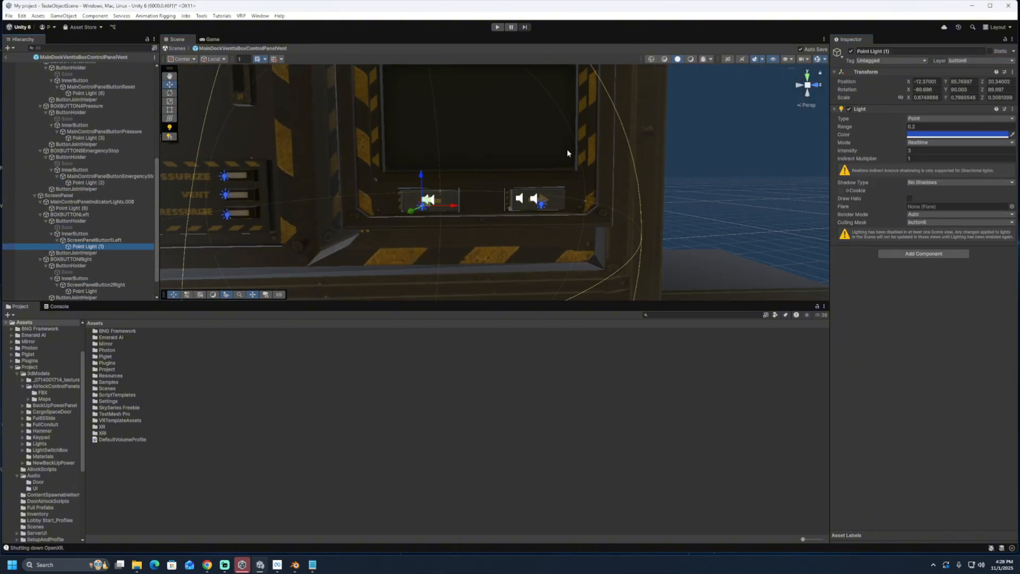
left_click(557, 201)
left_click(85, 291)
Assign the PRESSURIZE indicator and its child light to the Indicator light 1 layer
scroll(325, 199, "down", 5)
left_click(981, 61)
left_click(977, 264)
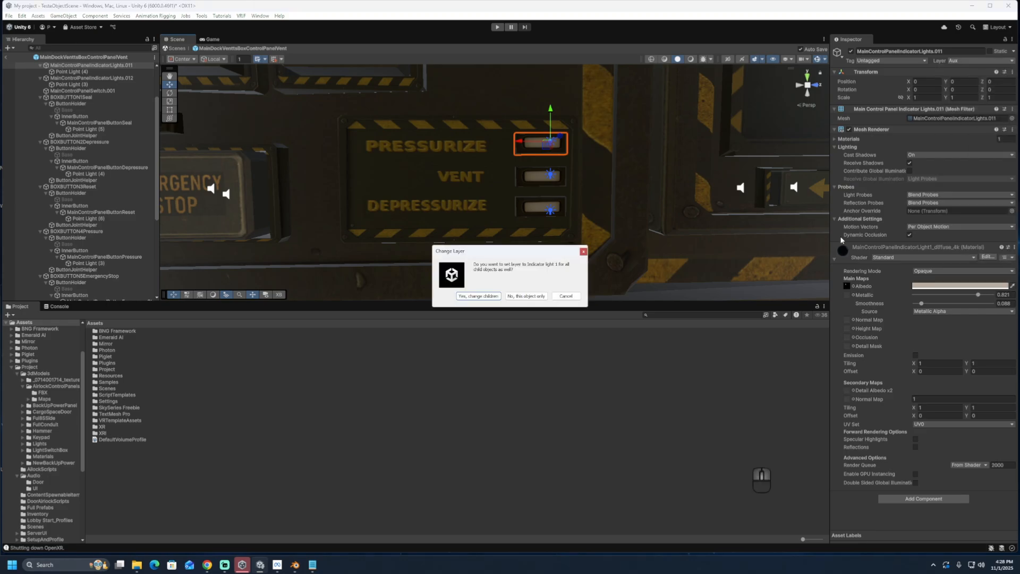
left_click(479, 296)
Add a new user layer 25 named Indicator light 3
left_click(537, 176)
left_click(536, 206)
left_click(981, 61)
left_click(978, 284)
left_click(923, 302)
key("ctrl+v")
type("3")
Assign the DEPRESSURIZE indicator and its child light to the Indicator light 3 layer
left_click(538, 143)
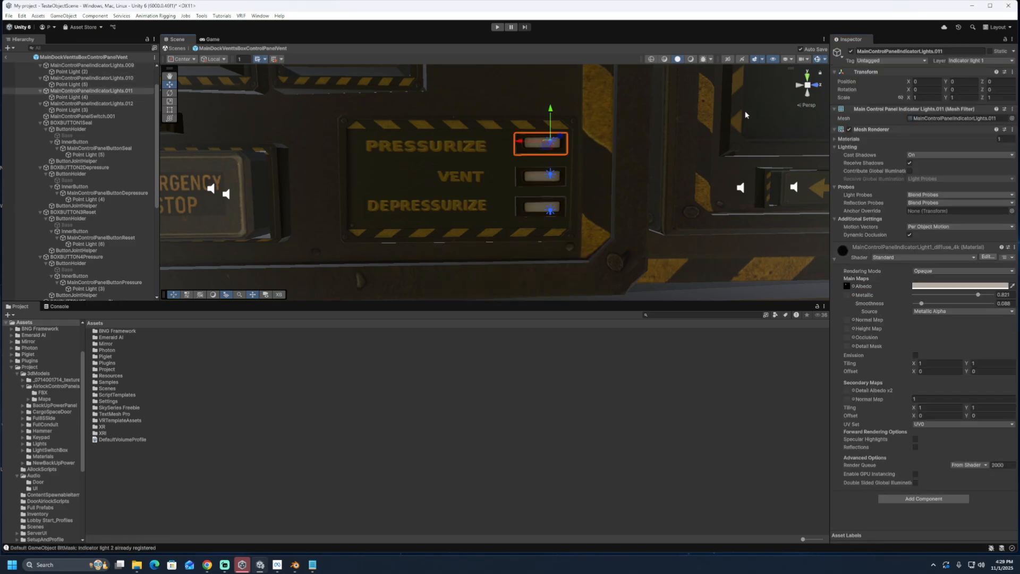
left_click(537, 206)
left_click(981, 60)
left_click(933, 276)
left_click(480, 296)
Limit the VENT and DEPRESSURIZE point lights' culling masks to their own indicator layers, using Indicator light 3 for DEPRESSURIZE
left_click(551, 141)
left_click(538, 175)
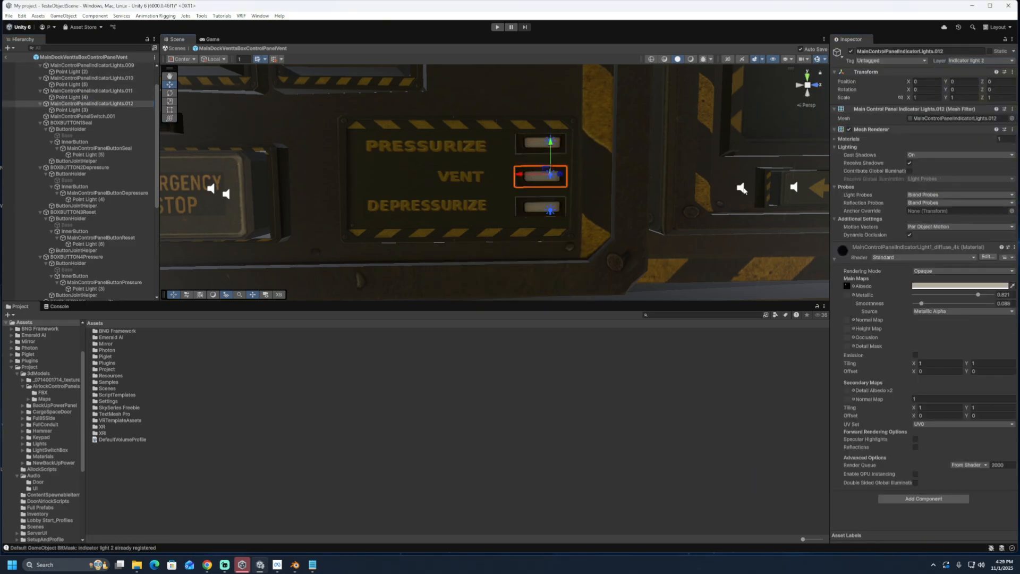
left_click(551, 174)
left_click(959, 222)
left_click(925, 230)
left_click(540, 206)
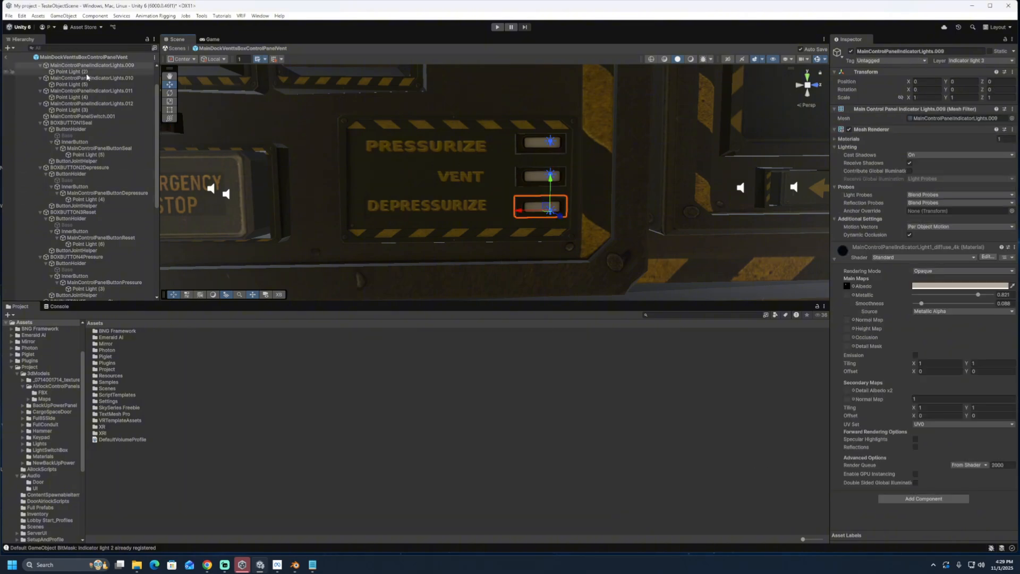
left_click(80, 71)
left_click(960, 222)
left_click(933, 437)
Assign the indicator above EMERGENCY STOP and its child light to the Indicator light 1 layer
scroll(584, 229, "down", 4)
left_click(406, 196)
scroll(412, 196, "up", 4)
left_click(981, 61)
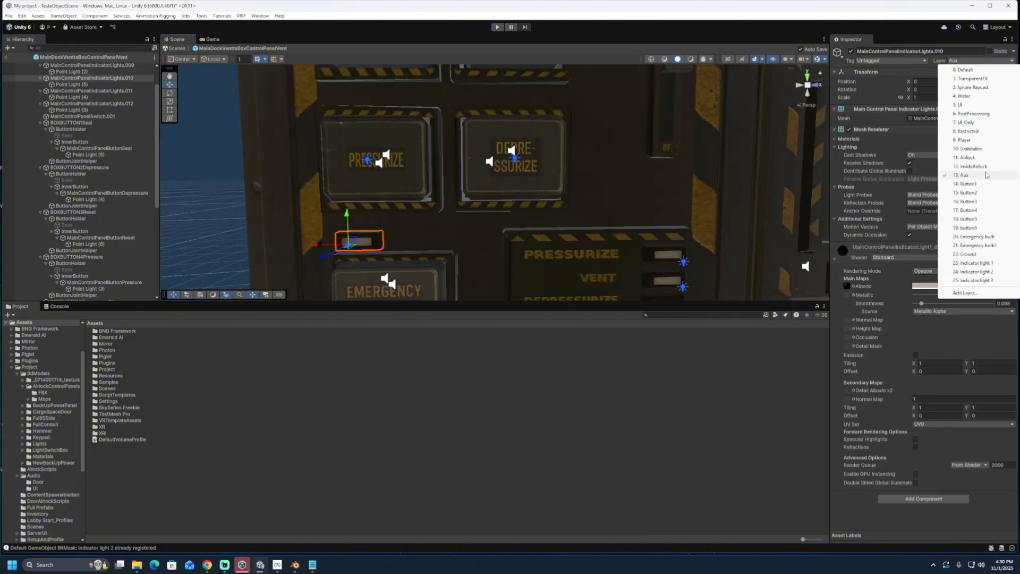
left_click(988, 264)
left_click(481, 296)
Restrict the culling mask of the point light above EMERGENCY STOP to Indicator light 1 only
scroll(84, 128, "up", 2)
left_click(80, 116)
left_click(960, 222)
left_click(927, 230)
left_click(947, 420)
Put the indicator above the CYCLE switch on the Indicator light 2 layer and set its point light's culling mask to Indicator light 2
scroll(606, 184, "up", 4)
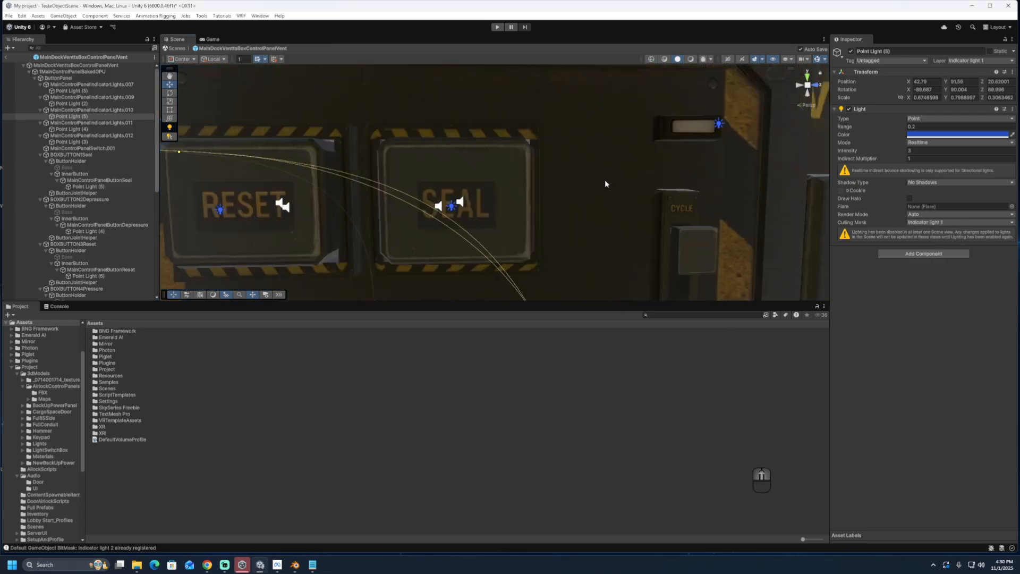
left_click(506, 159)
left_click(981, 61)
left_click(973, 271)
left_click(72, 91)
left_click(960, 222)
left_click(946, 429)
Put the POWER screen indicator and its child light on the Indicator light 3 layer and set the light's culling mask to match
left_click(488, 85)
left_click(981, 60)
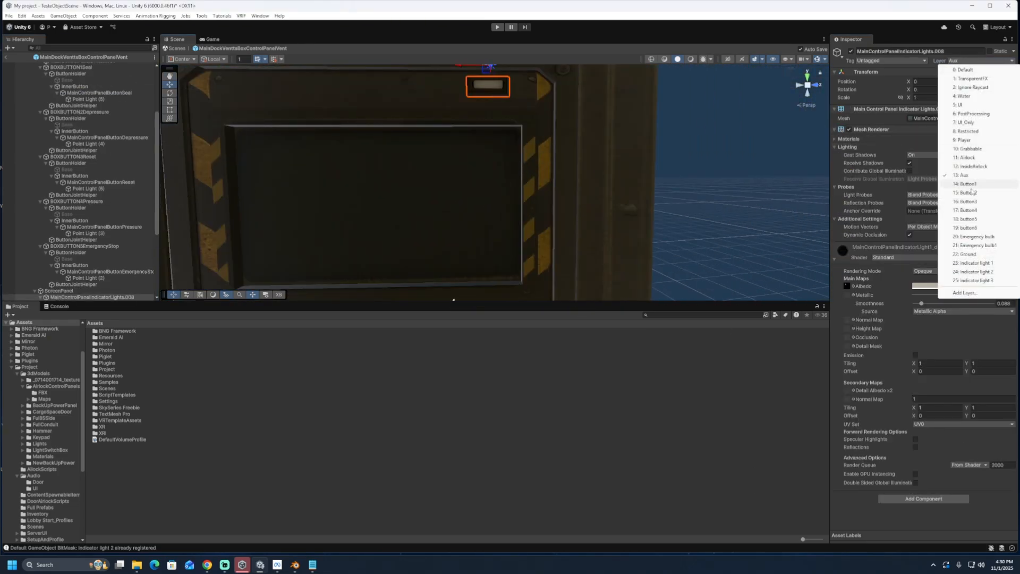
left_click(973, 281)
left_click(481, 296)
scroll(84, 232, "down", 3)
left_click(83, 232)
left_click(959, 222)
left_click(941, 438)
Change the colour of the EMERGENCY STOP button's point light to red
scroll(704, 207, "down", 5)
left_click(446, 132)
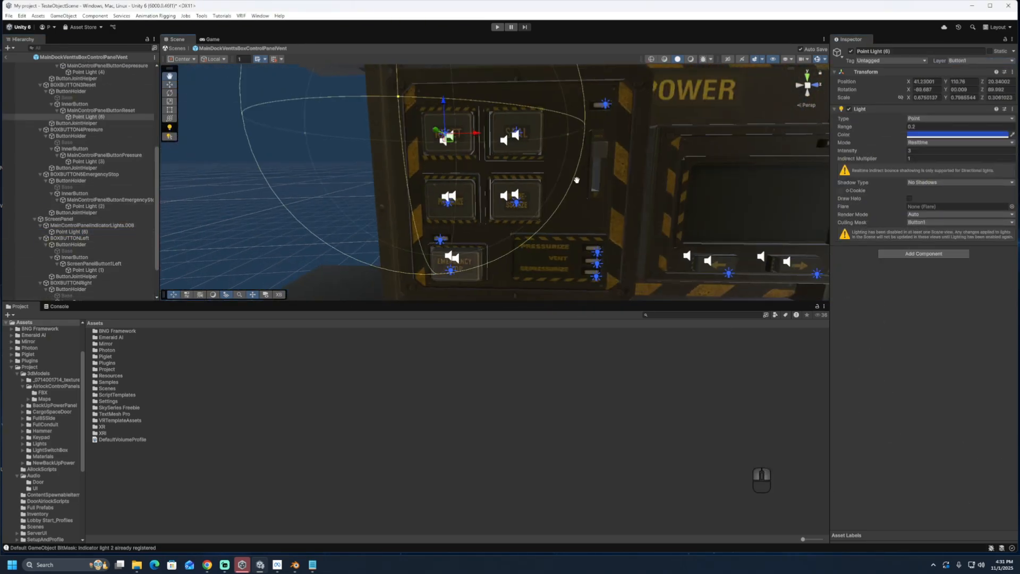
middle_click_drag(577, 181, 633, 95)
scroll(532, 181, "up", 4)
left_click(528, 181)
left_click(956, 134)
left_click(1007, 184)
Change the colour of the PRESSURIZE indicator's point light to green
middle_click_drag(603, 191, 345, 206)
left_click(498, 153)
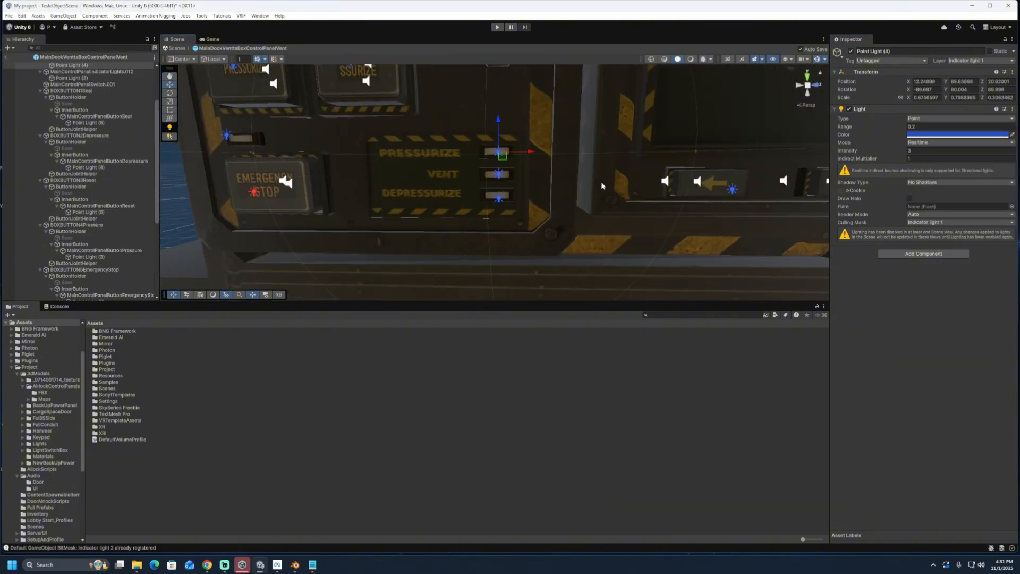
left_click(933, 135)
left_click(954, 164)
Change the colour of the VENT indicator's point light to orange
left_click(498, 174)
left_click(933, 135)
left_click(999, 169)
Change the colour of the DEPRESSURIZE indicator's point light to red
left_click(499, 199)
left_click(934, 135)
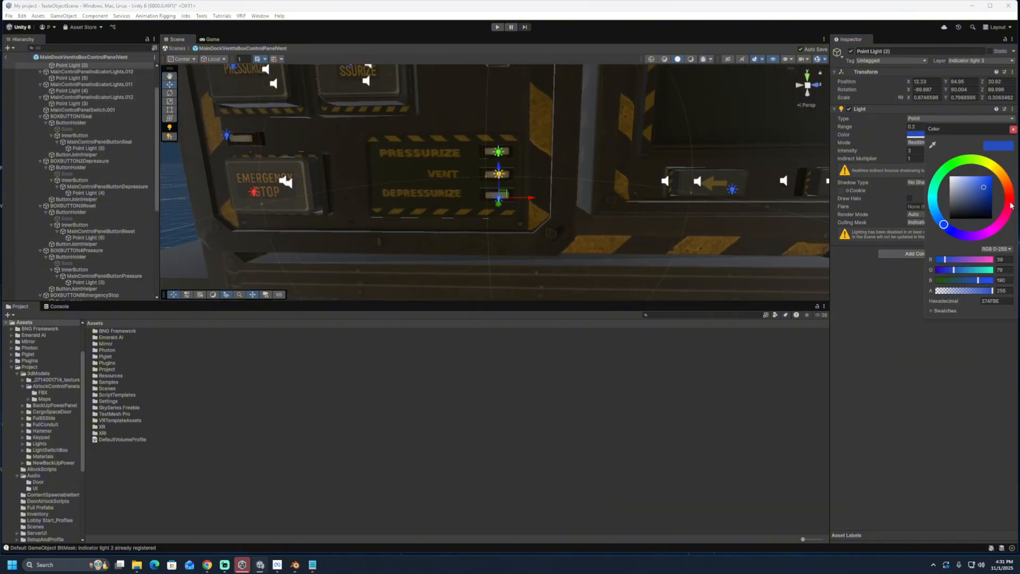
left_click(1011, 204)
Change the point lights of the screen panel's two arrow buttons and its indicator to green
left_click(419, 169)
left_click(934, 135)
left_click(953, 164)
left_click(611, 172)
left_click(934, 135)
left_click(953, 164)
left_click(624, 121)
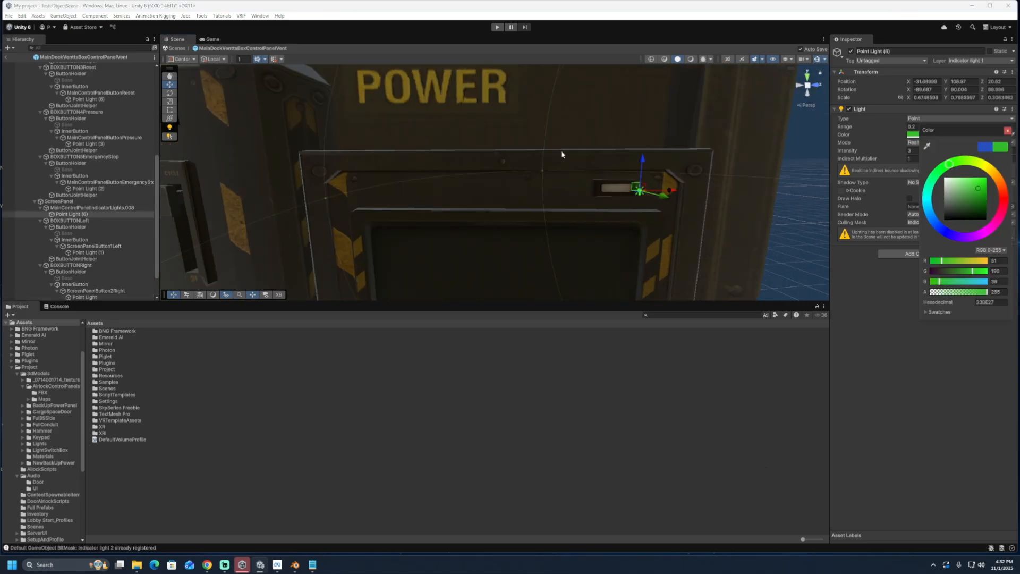
Change the colour of the point light above the power switch to green and save the prefab
scroll(562, 154, "down", 4)
middle_click_drag(562, 155, 744, 194)
left_click(637, 204)
left_click(934, 135)
left_click(953, 163)
middle_click_drag(797, 213, 622, 237)
scroll(623, 237, "down", 4)
key("ctrl+s")
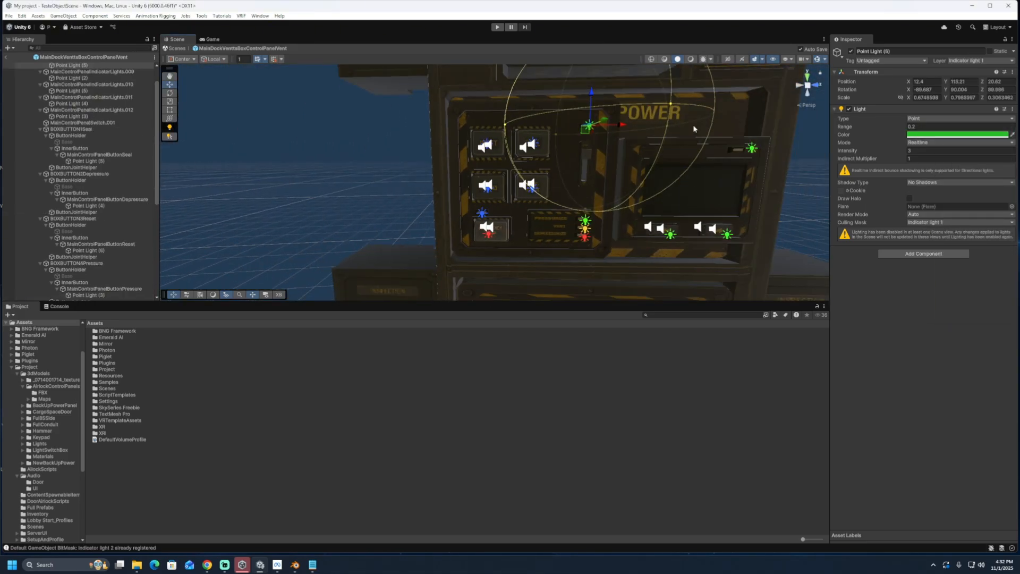
Play-test the scene to check the control panel's coloured lights, and stop the test
scroll(693, 126, "down", 1)
left_click(497, 27)
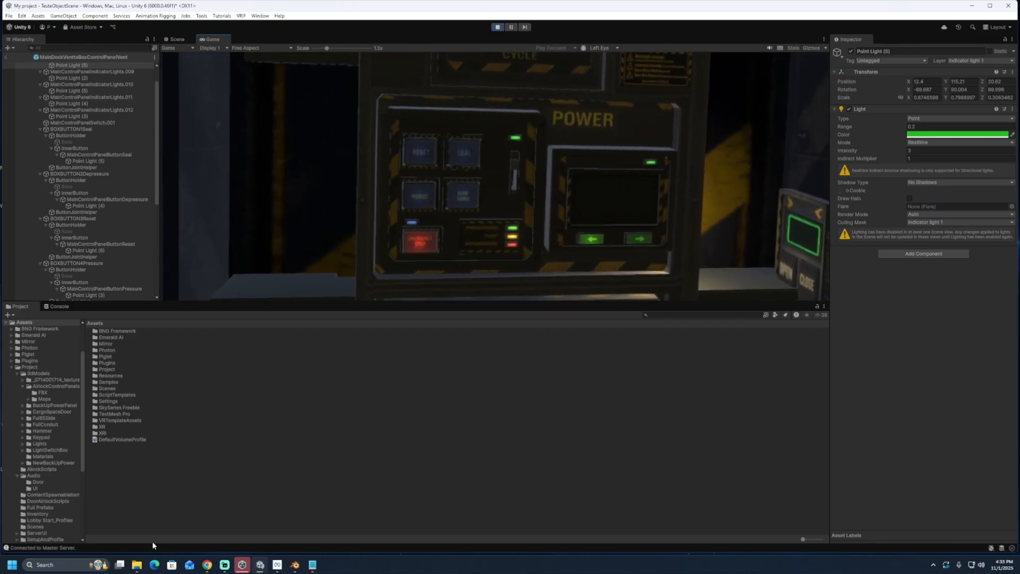
key("ctrl+p")
mouse_move(208, 561)
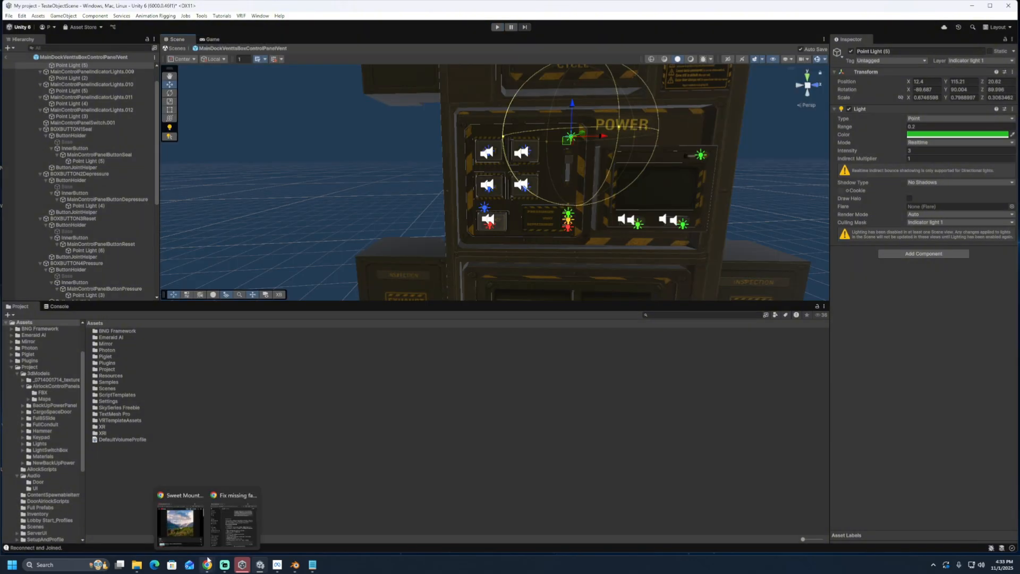
Change the colour of the RESET, SEAL, PRESSURIZE and DEPRESSURIZE buttons' point lights to green
scroll(563, 224, "up", 5)
left_click(466, 135)
left_click(470, 231, "shift")
left_click(537, 228, "shift")
left_click(558, 135, "shift")
right_click_drag(558, 160, 515, 299)
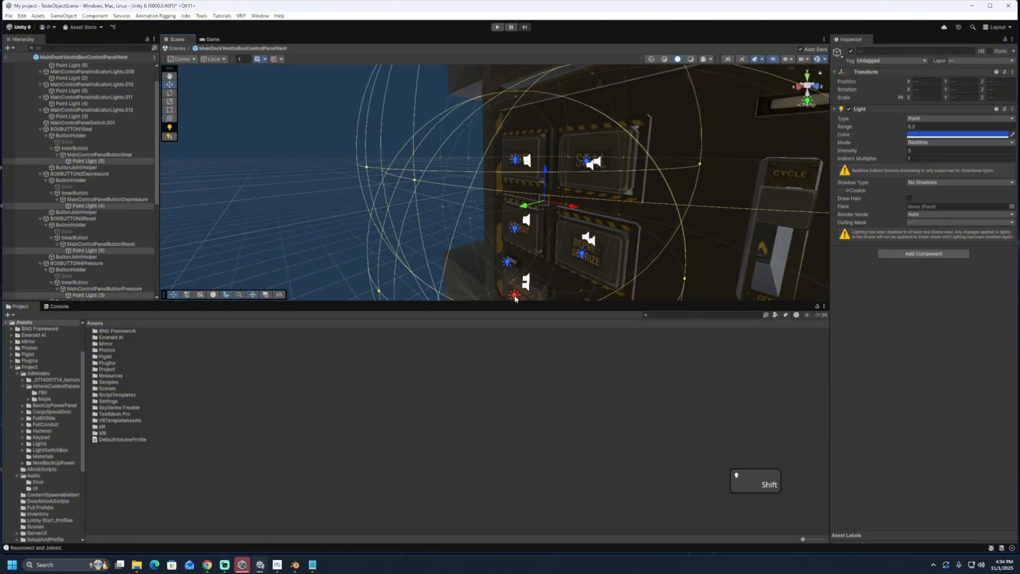
left_click(515, 298, "shift")
left_click(581, 254)
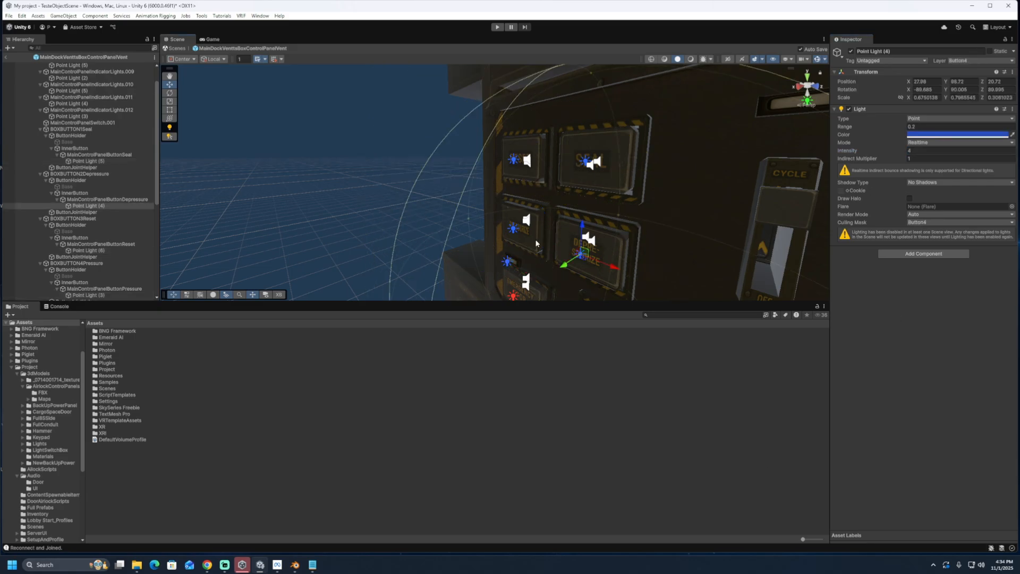
left_click(514, 160, "shift")
left_click(585, 162, "shift")
left_click(951, 134)
left_click(927, 215)
left_click(664, 389)
Extend the indicator lights' culling masks to include the Aux layer
right_click_drag(611, 202, 562, 218)
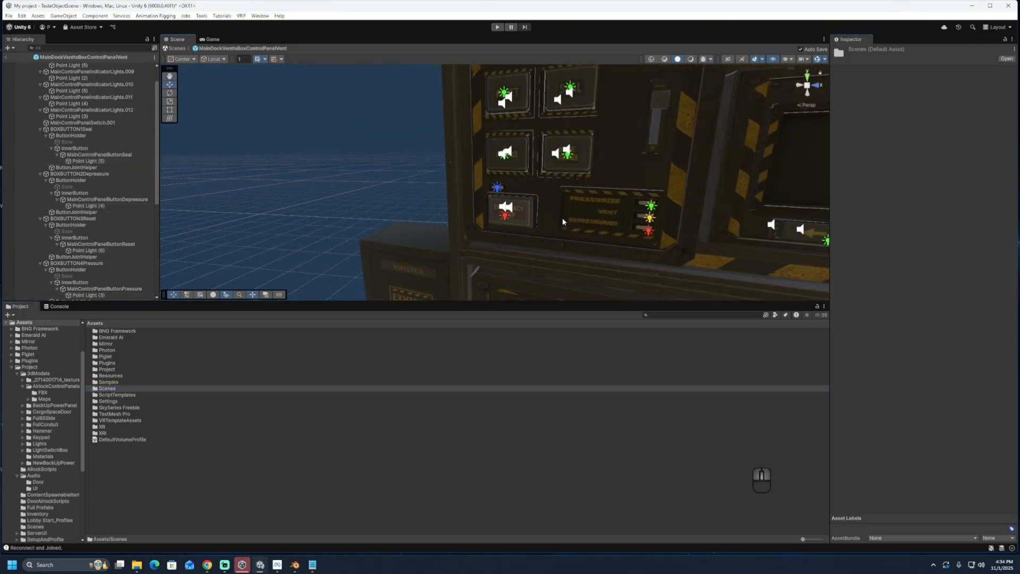
left_click(497, 187)
left_click(929, 224)
left_click(649, 216)
left_click(929, 222)
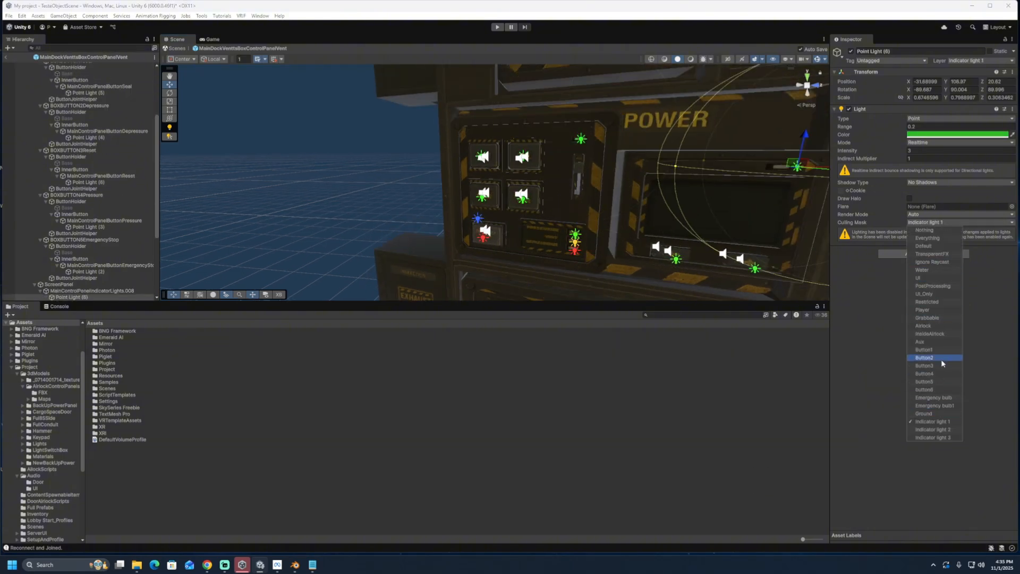
Check the light settings of the screen panel's left and right arrow buttons
middle_click_drag(665, 233, 601, 201)
left_click(610, 223)
left_click(678, 230)
right_click(928, 109)
left_click(949, 148)
Run the scene again to check the button lighting in the airlock, and stop it
right_click_drag(638, 213, 569, 212)
middle_click_drag(659, 217, 605, 233)
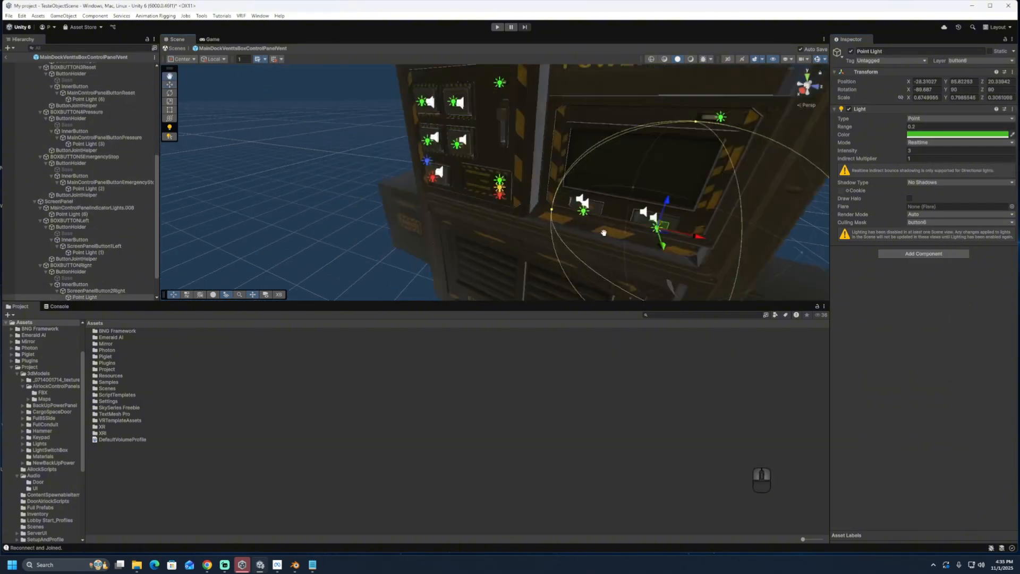
scroll(604, 233, "up", 4)
right_click_drag(604, 233, 605, 234)
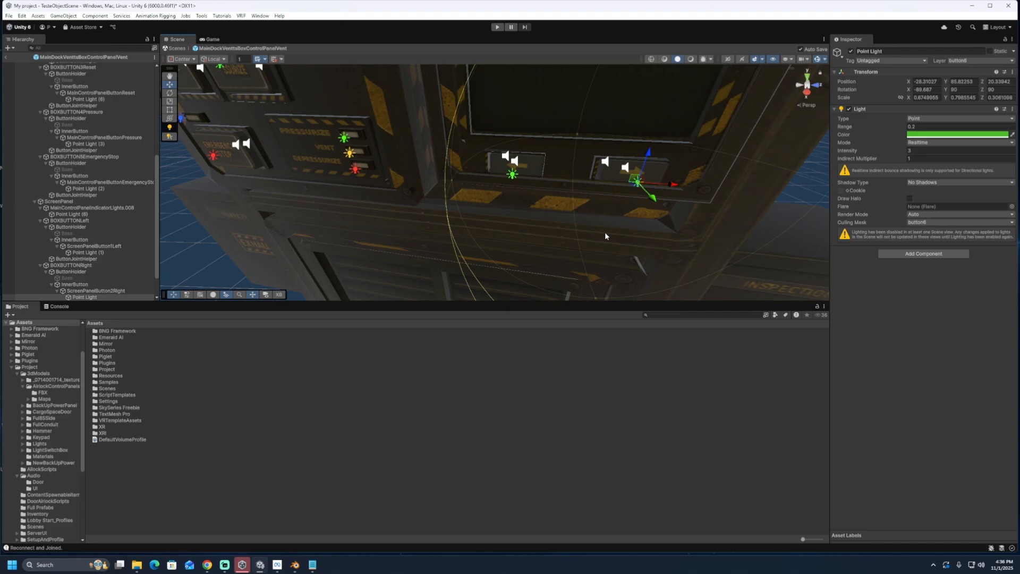
left_click(498, 27)
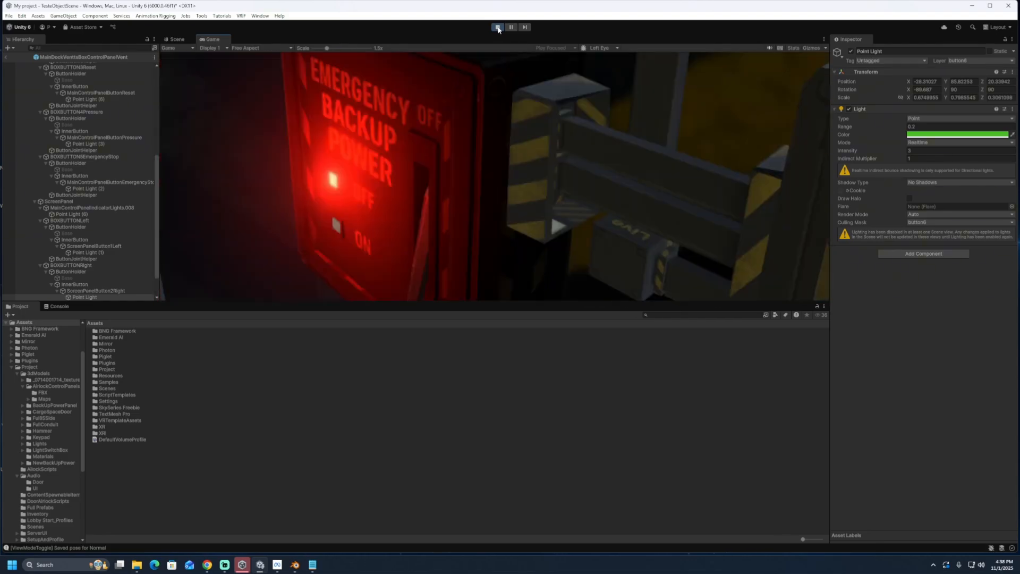
left_click(498, 28)
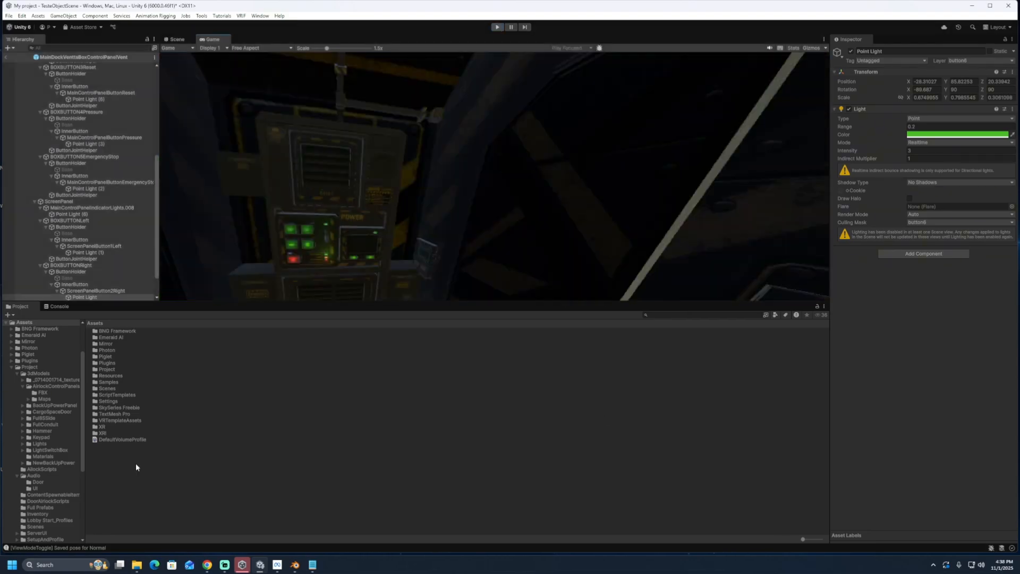
Enlarge the scene view and select the main control panel object that carries the buttons and screen
scroll(608, 168, "down", 5)
right_click_drag(608, 168, 608, 347)
left_click_drag(457, 301, 444, 423)
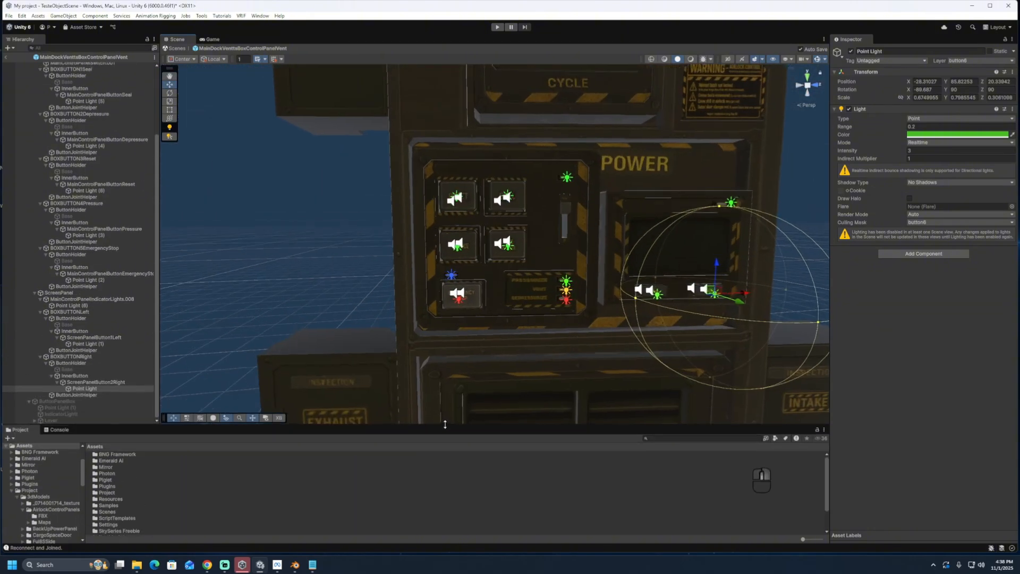
right_click_drag(478, 255, 512, 267)
left_click(403, 110)
scroll(531, 229, "down", 4)
left_click(536, 229)
scroll(638, 229, "up", 2)
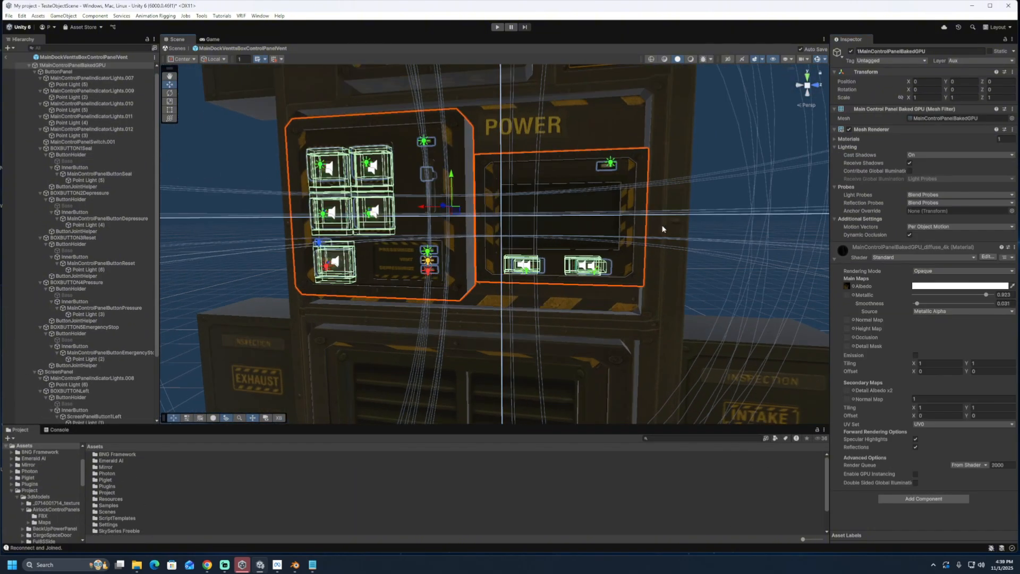
Duplicate the screen panel's indicator light, move the copy out to the prefab root, and place it in the middle of the screen
middle_click_drag(662, 228, 573, 233)
scroll(573, 232, "up", 4)
left_click(549, 130)
right_click_drag(548, 133, 467, 183)
key("ctrl+d")
left_click(467, 183)
left_click_drag(74, 391, 72, 64)
left_click_drag(463, 192, 410, 285)
Try a yellow colour on the duplicated screen light
scroll(102, 312, "down", 4)
right_click_drag(457, 250, 403, 245)
left_click(989, 136)
left_click(990, 176)
left_click(995, 168)
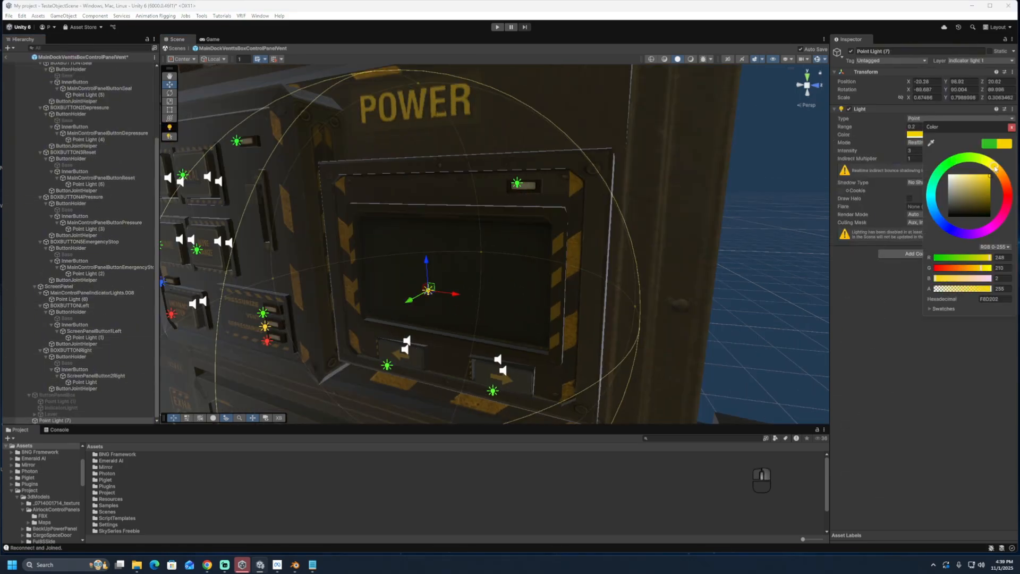
Set the duplicated screen light's range to 0.5
left_click(915, 127)
key("BackSpace")
type("1")
scroll(770, 234, "down", 4)
scroll(771, 234, "up", 3)
left_click(925, 150)
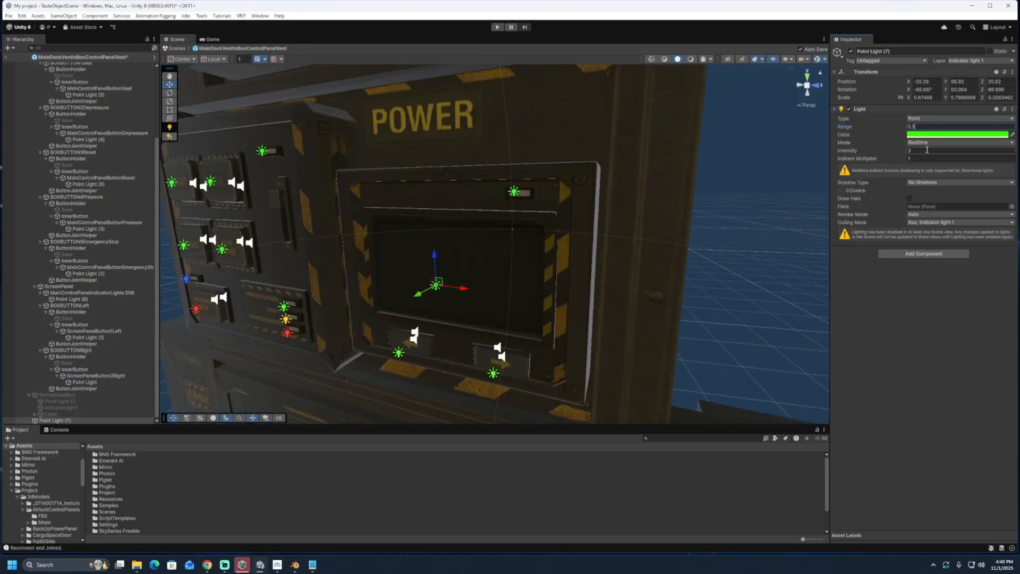
left_click(770, 246)
Play-test the scene to check the glow on the screen, and stop the test
scroll(771, 246, "down", 3)
right_click_drag(771, 245, 744, 233)
left_click(325, 286)
left_click(655, 277)
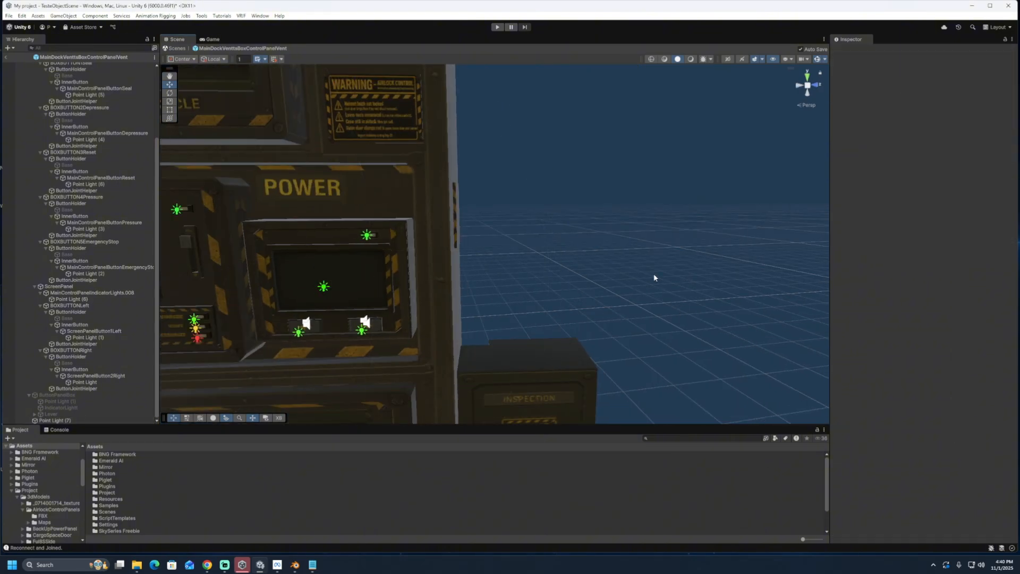
left_click(495, 28)
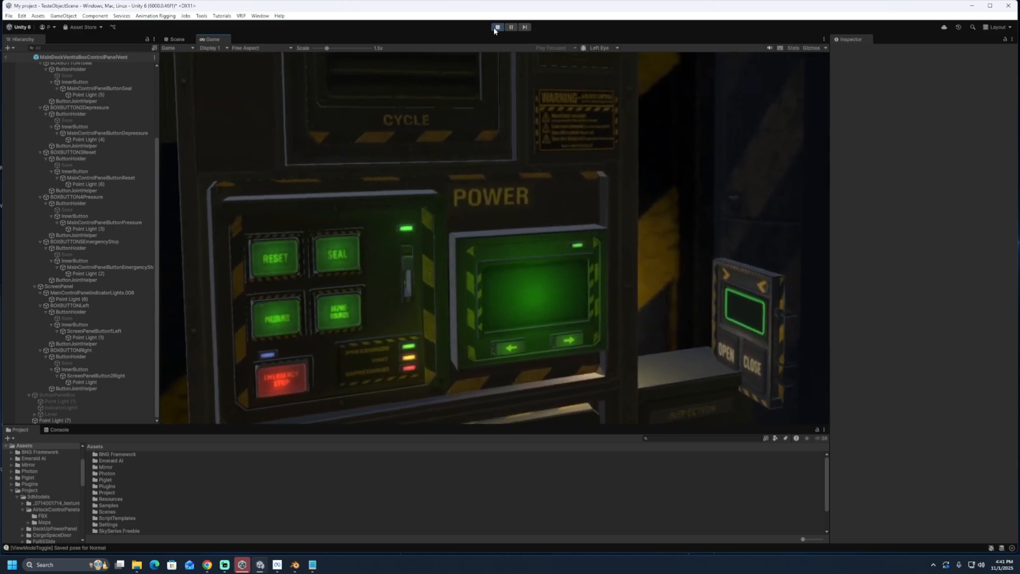
left_click(493, 27)
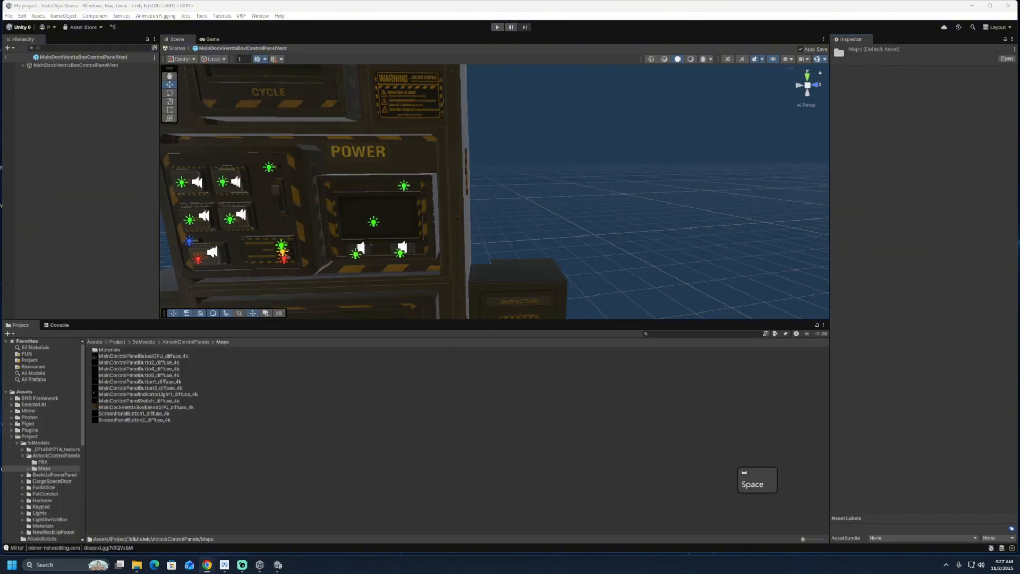
Import the MainDockVenttsBoxBakedGPU_Height texture, assign it as the vent box material's height map and set its strength to 0.0188
left_click(172, 151)
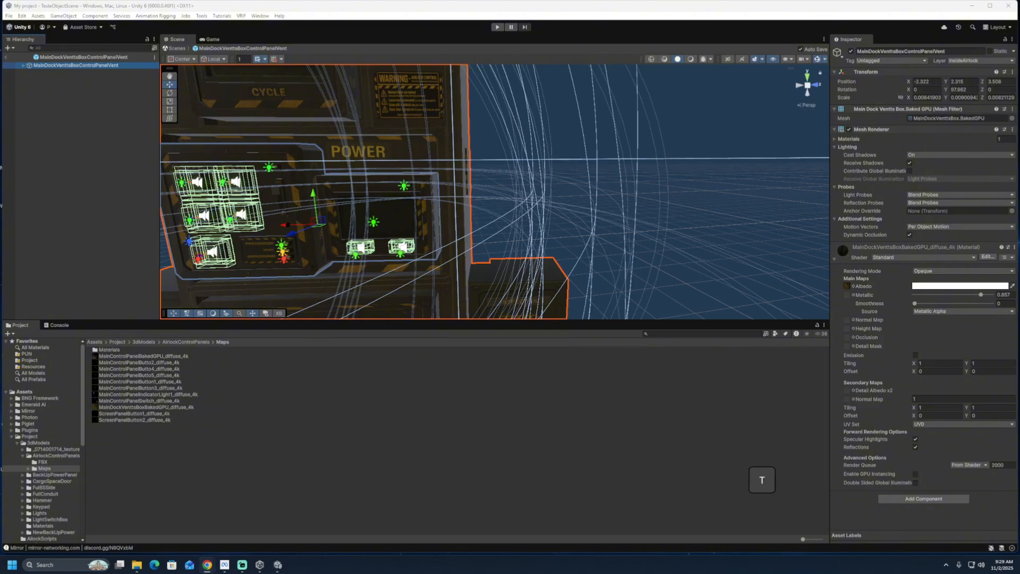
left_click_drag(860, 542, 755, 470)
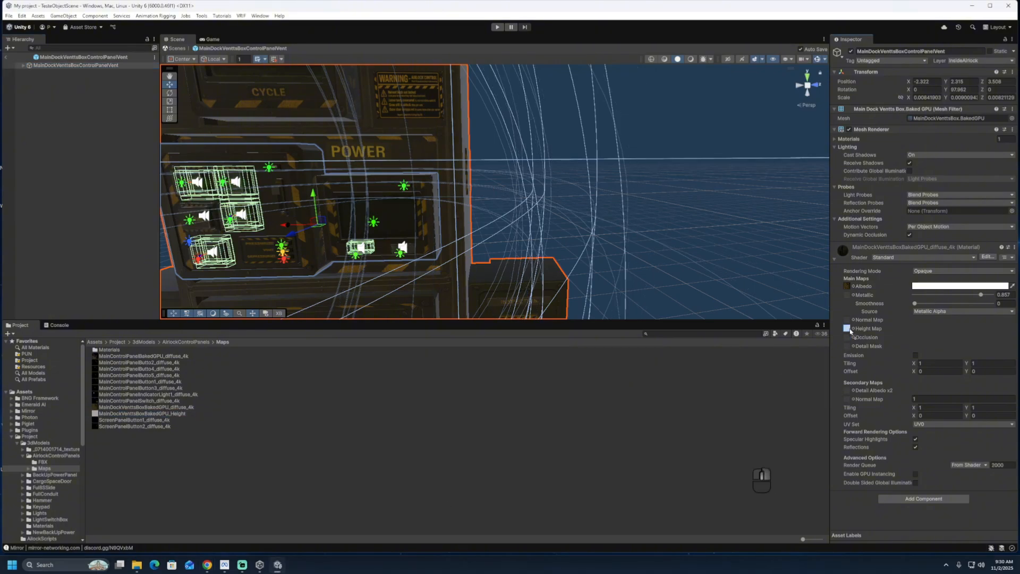
left_click_drag(851, 331, 850, 330)
left_click_drag(931, 329, 945, 328)
Examine the vent box height map image up close and try a different height strength on the material
scroll(535, 405, "up", 5)
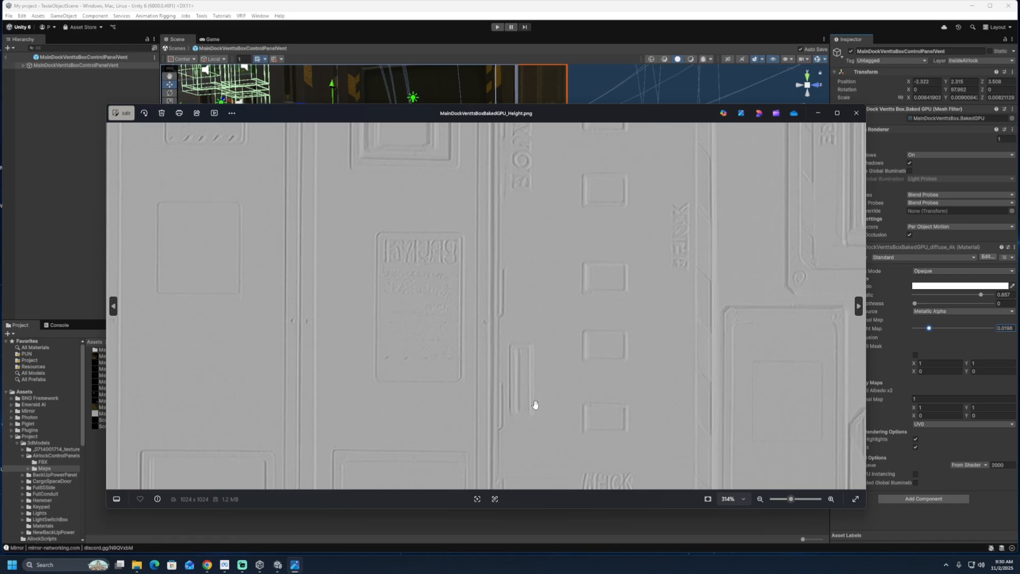
scroll(567, 353, "down", 5)
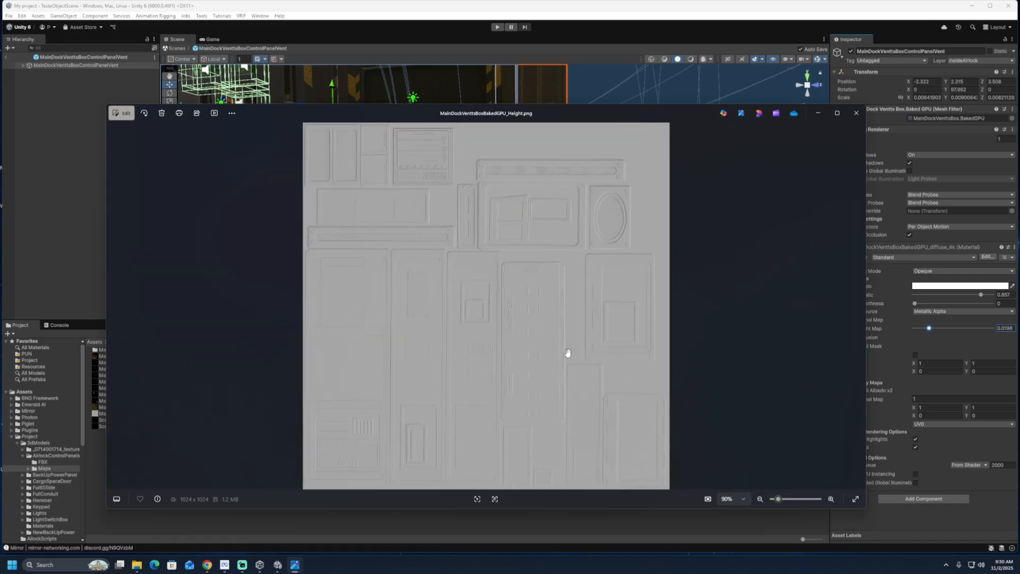
scroll(558, 375, "up", 5)
scroll(558, 376, "down", 3)
left_click_drag(929, 328, 949, 331)
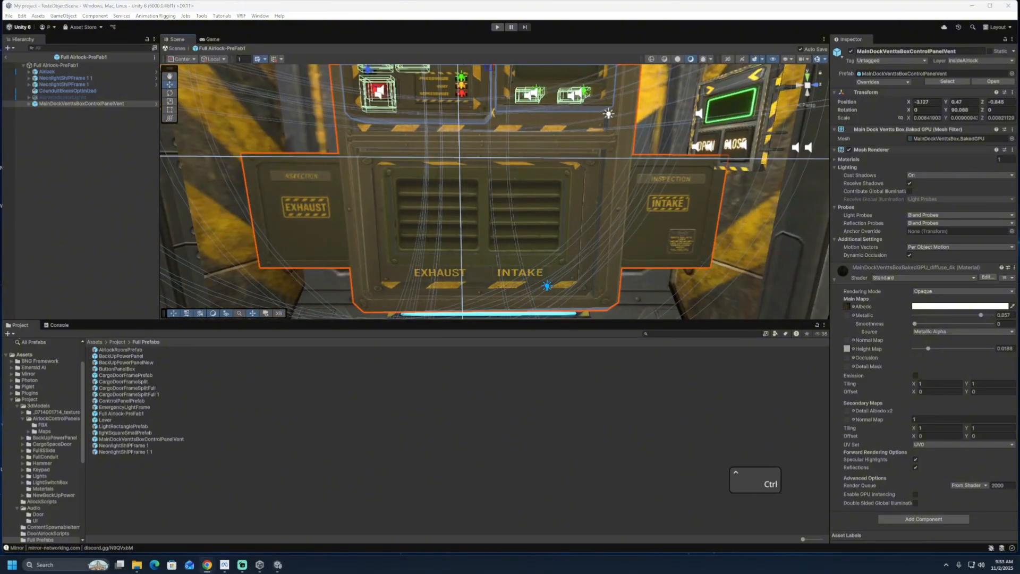
Assign MainDockVenttsBoxBakedGPU_Height to the vent box material and MainControlPanelBakedGPU_Height to the control panel material as height maps
scroll(35, 364, "up", 3)
left_click(30, 360)
left_click(44, 468)
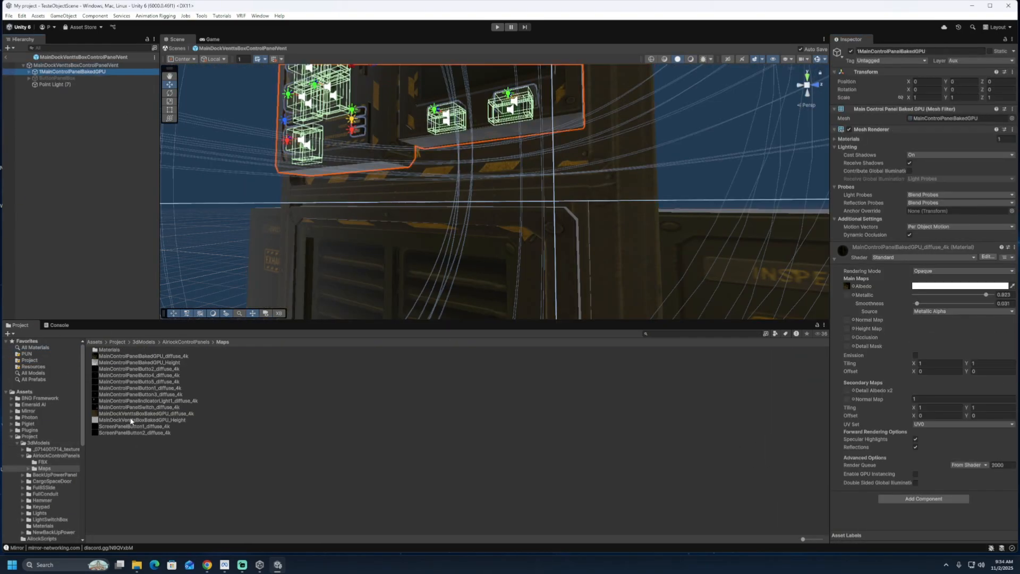
left_click(155, 364)
left_click(75, 65)
left_click_drag(142, 420, 847, 328)
left_click(72, 71)
left_click_drag(139, 362, 847, 329)
Set the control panel material's height map strength to 0.0227 and save the prefab
middle_click_drag(547, 104, 495, 228)
scroll(496, 228, "up", 3)
left_click(930, 329)
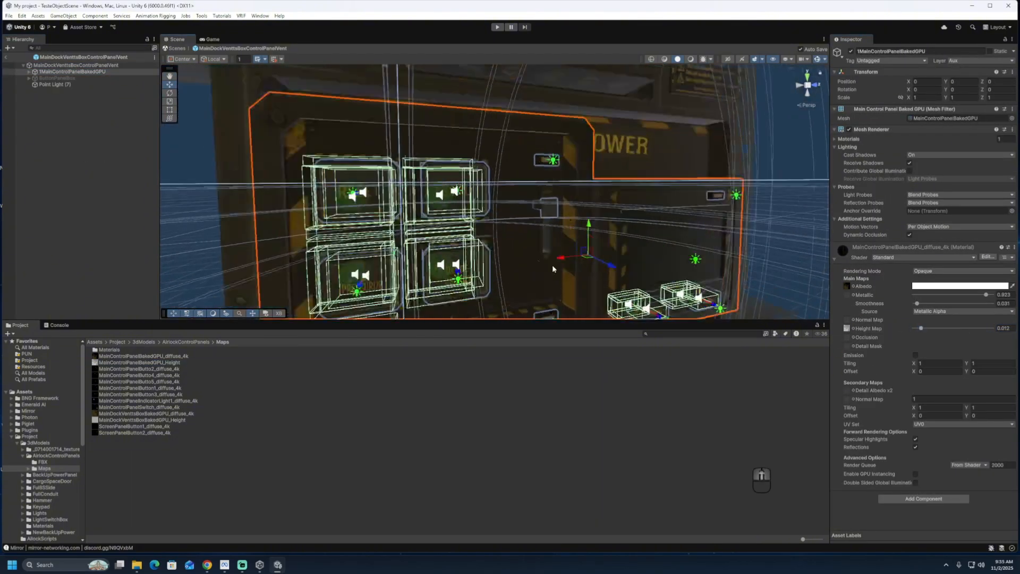
left_click_drag(933, 328, 978, 327)
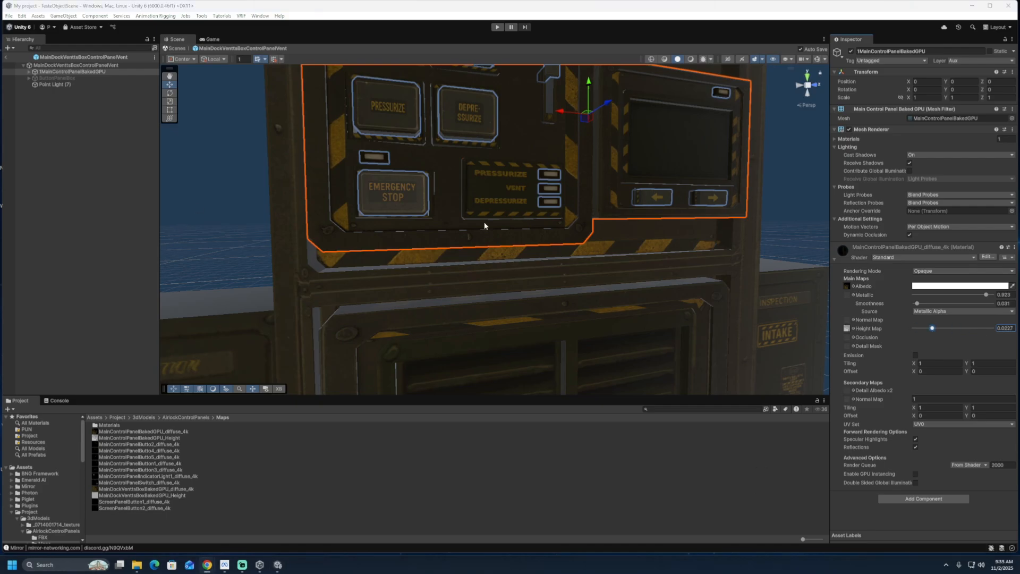
scroll(630, 268, "down", 3)
key("ctrl+s")
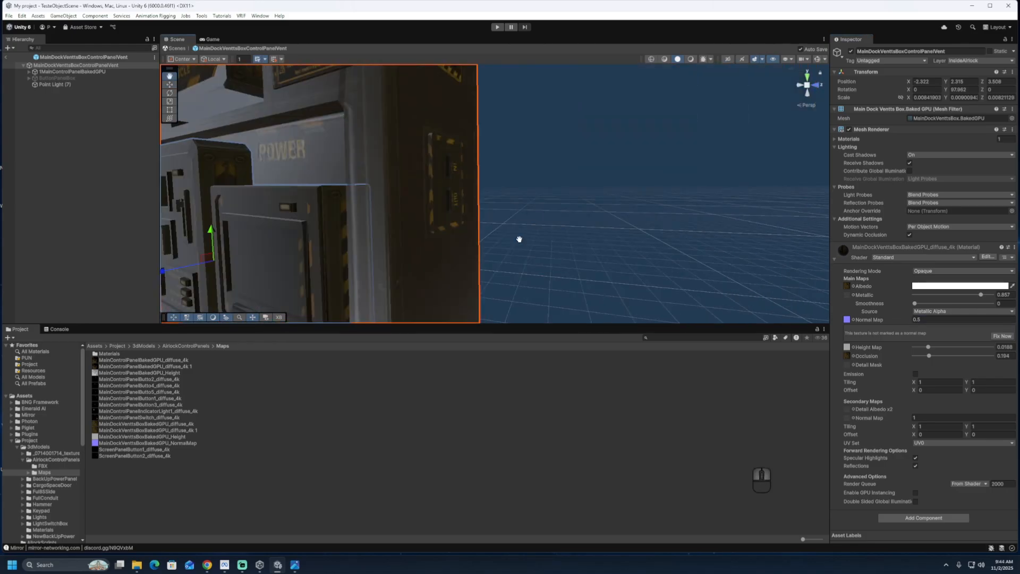
Try a normal map strength of 1 on the vent box material and inspect its sides and vents
left_click(923, 320)
type("1")
scroll(735, 264, "down", 5)
right_click_drag(638, 223, 612, 228)
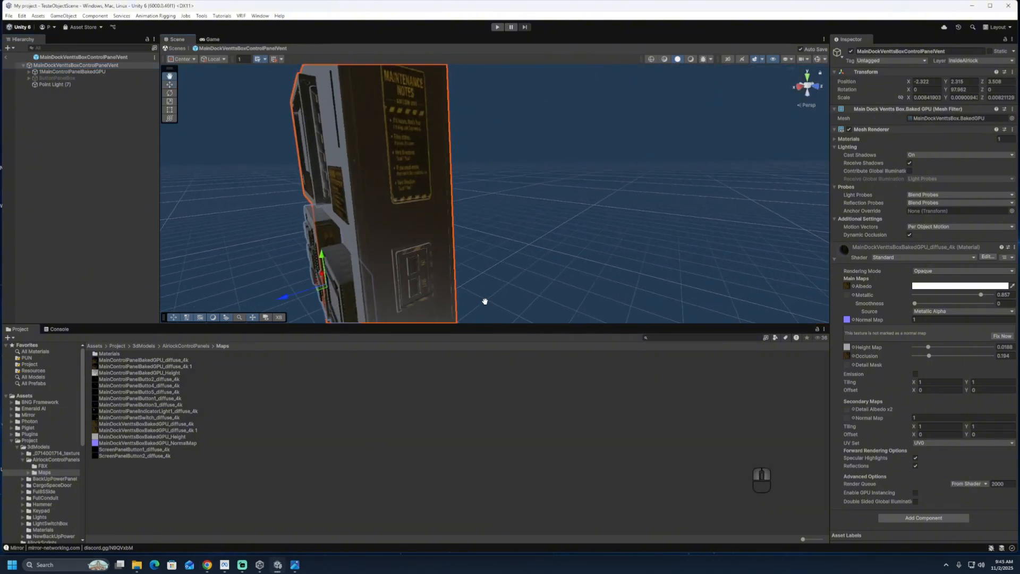
right_click_drag(485, 301, 587, 266)
scroll(588, 266, "up", 5)
middle_click_drag(596, 275, 542, 260)
right_click_drag(543, 261, 610, 234)
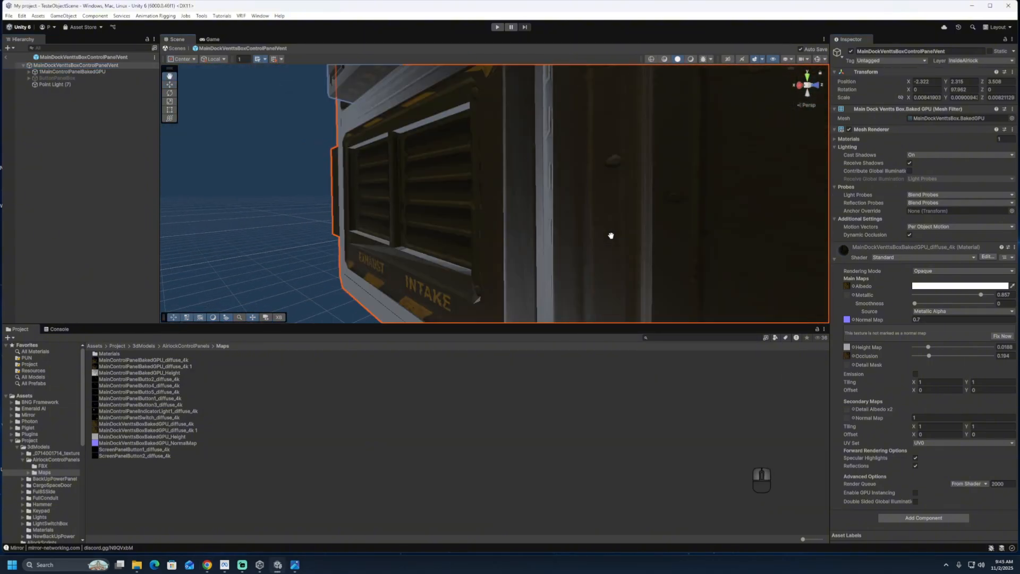
Set the vent box material's normal map strength to 0.5 and its occlusion to 0.551
left_click(934, 319)
type("0.5")
left_click_drag(929, 356, 958, 357)
Inspect the vent box surface from several distances and angles to judge the normal, height and occlusion maps
scroll(604, 255, "down", 5)
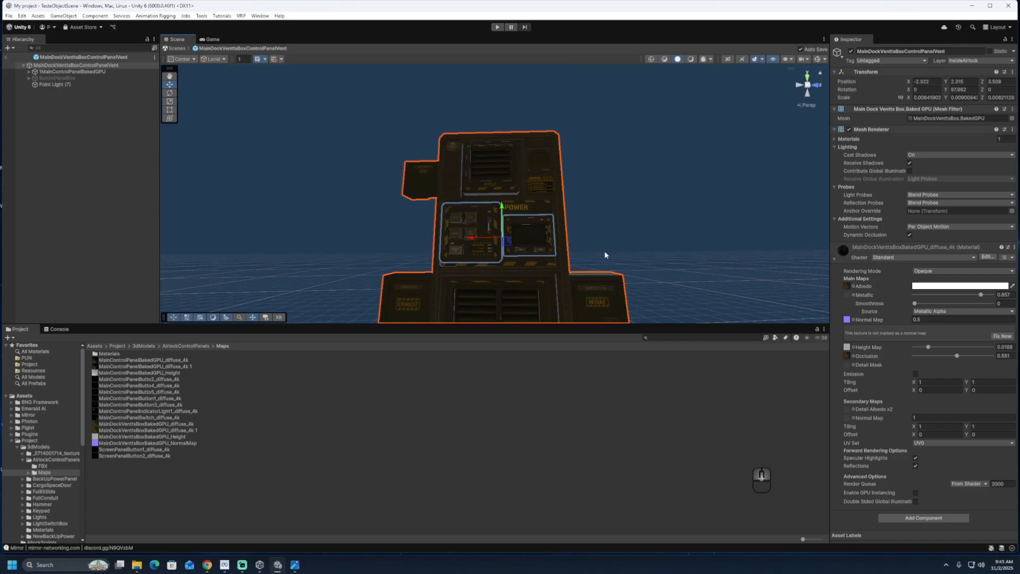
scroll(604, 255, "up", 5)
mouse_move(605, 255)
right_mouse_down()
mouse_move(610, 282)
mouse_move(603, 264)
right_mouse_up()
scroll(603, 265, "down", 5)
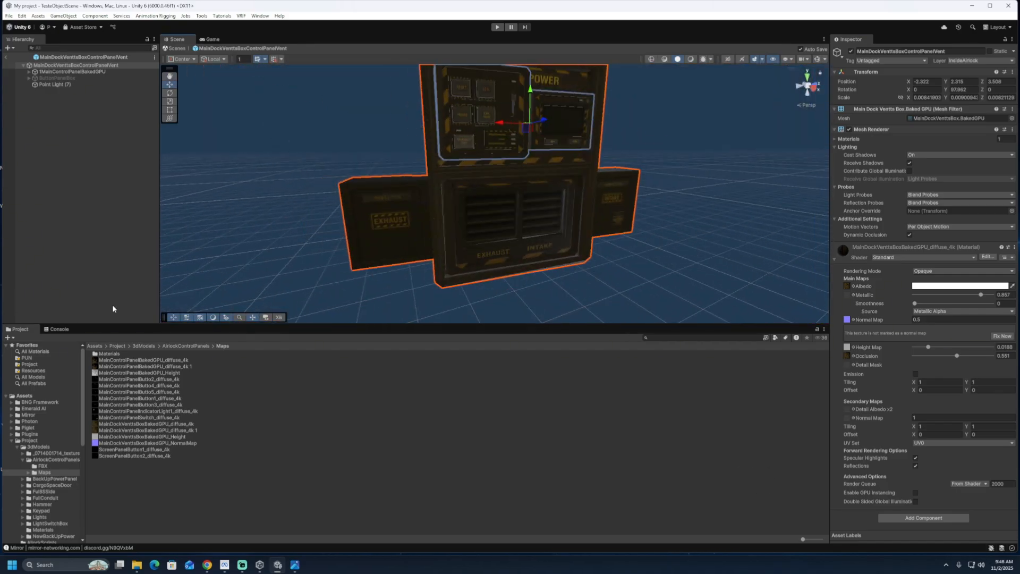
scroll(589, 223, "up", 5)
right_click_drag(590, 223, 557, 227)
scroll(569, 265, "down", 5)
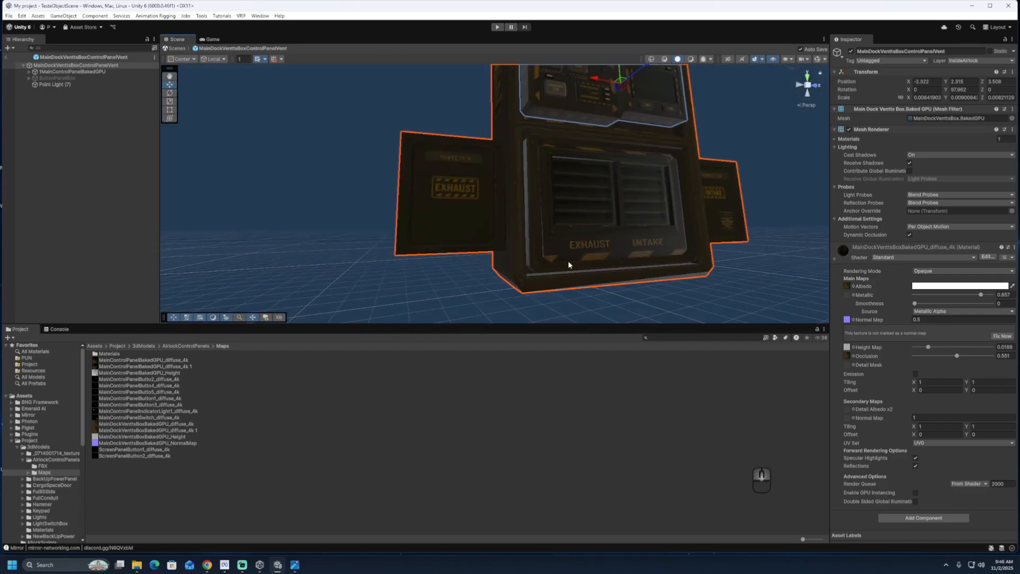
scroll(569, 265, "up", 3)
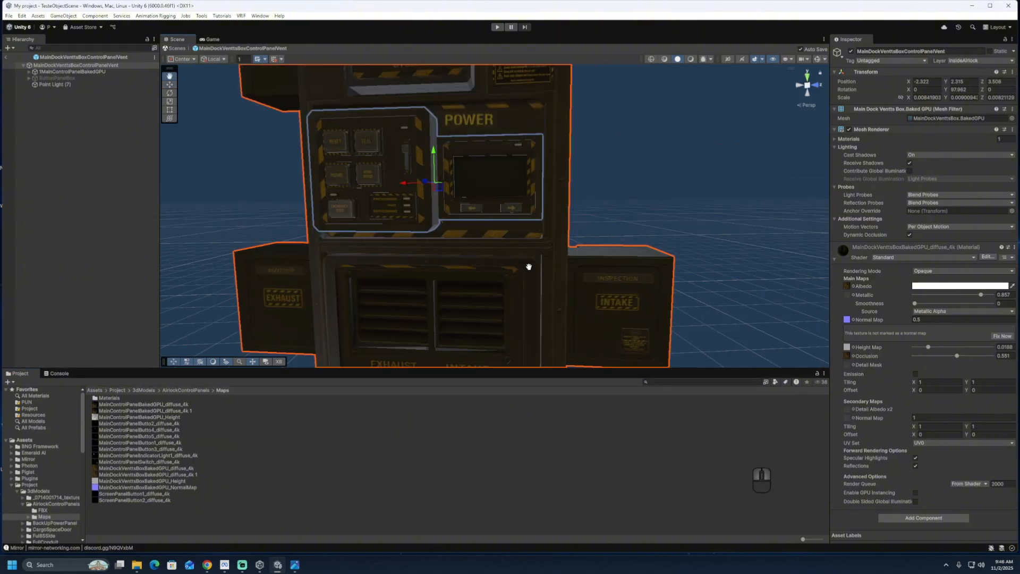
Assign the MainControlPanelBakedGPU_NormalMap texture to the control panel material, mark it as a normal map and check the surface
scroll(528, 266, "down", 2)
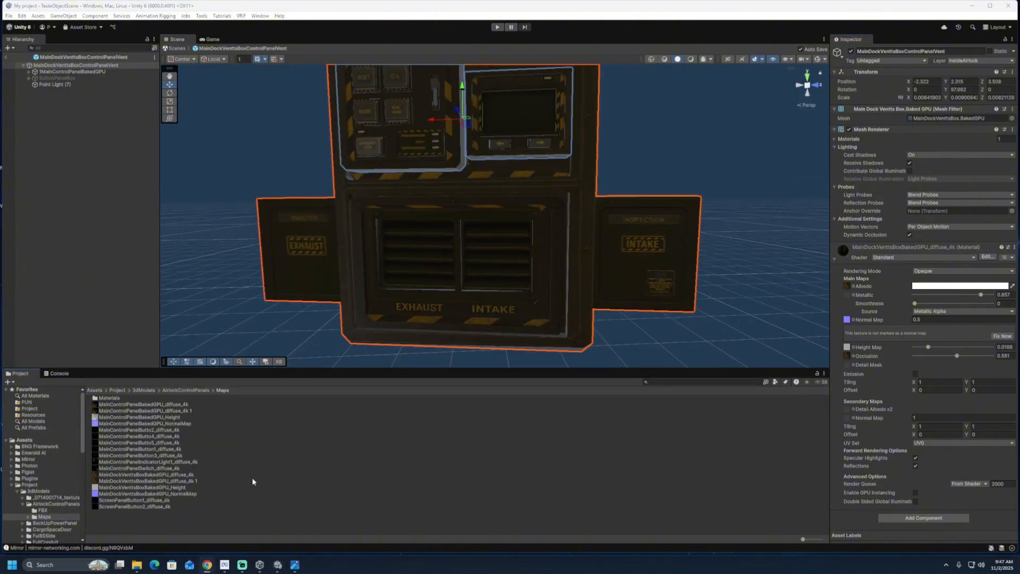
left_click(72, 71)
left_click_drag(144, 424, 847, 321)
middle_click_drag(651, 218, 641, 300)
scroll(641, 300, "up", 5)
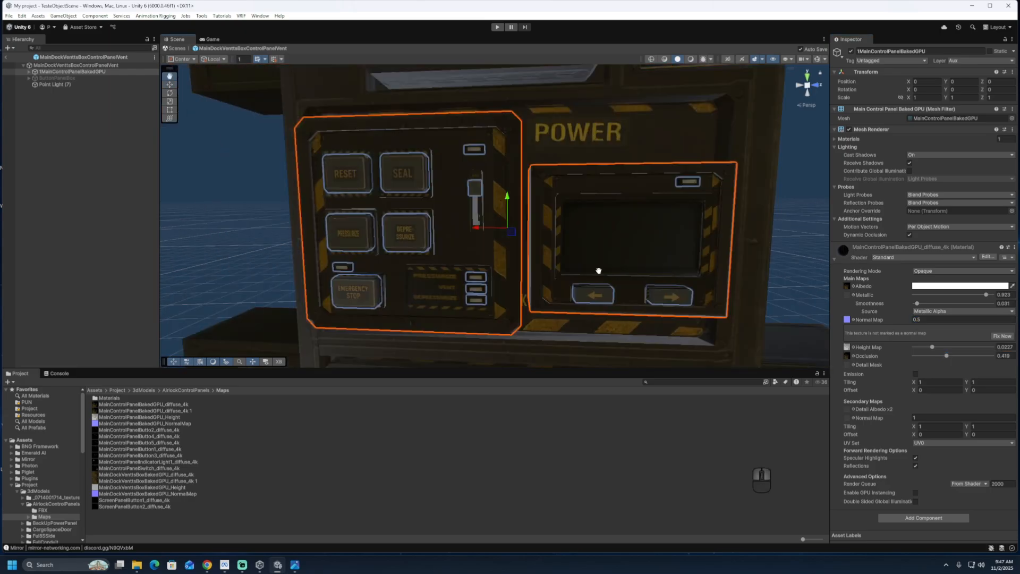
left_click(125, 123)
middle_click_drag(457, 340, 493, 281)
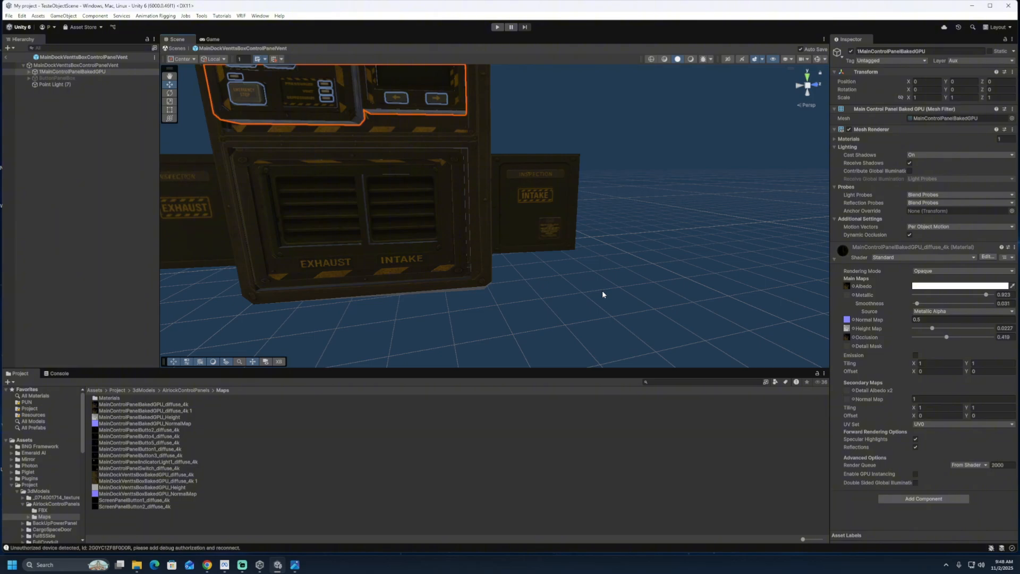
Set the normal map strength to 1 on the control panel and vent box materials, checking the panels in play mode
key("ctrl+p")
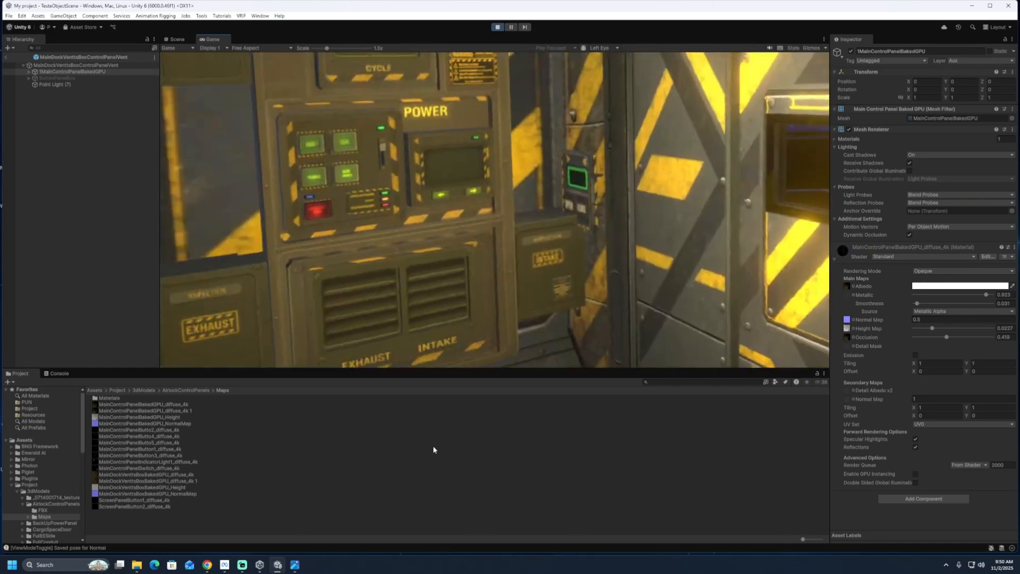
key("ctrl+p")
left_click(497, 27)
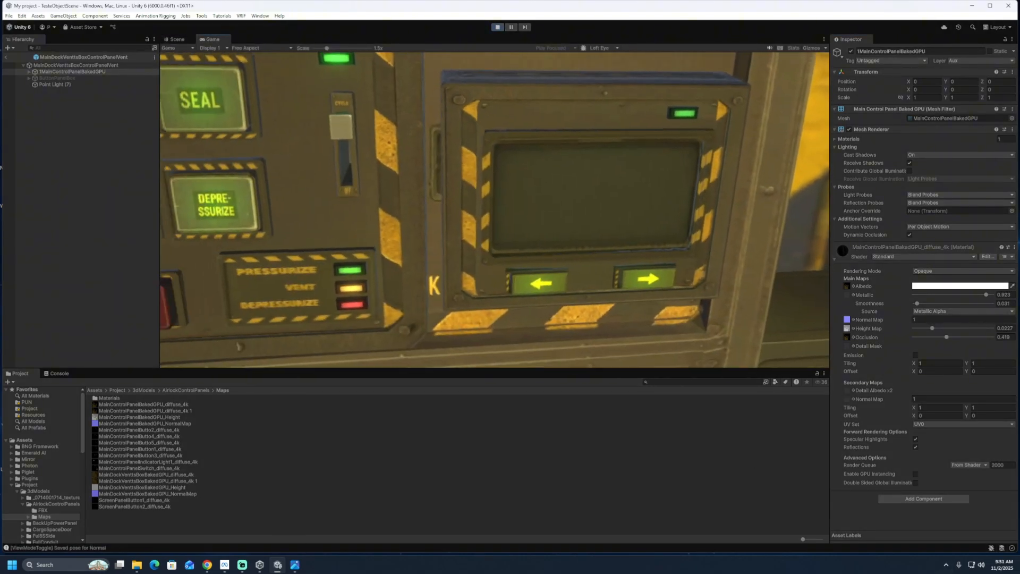
left_click(75, 65)
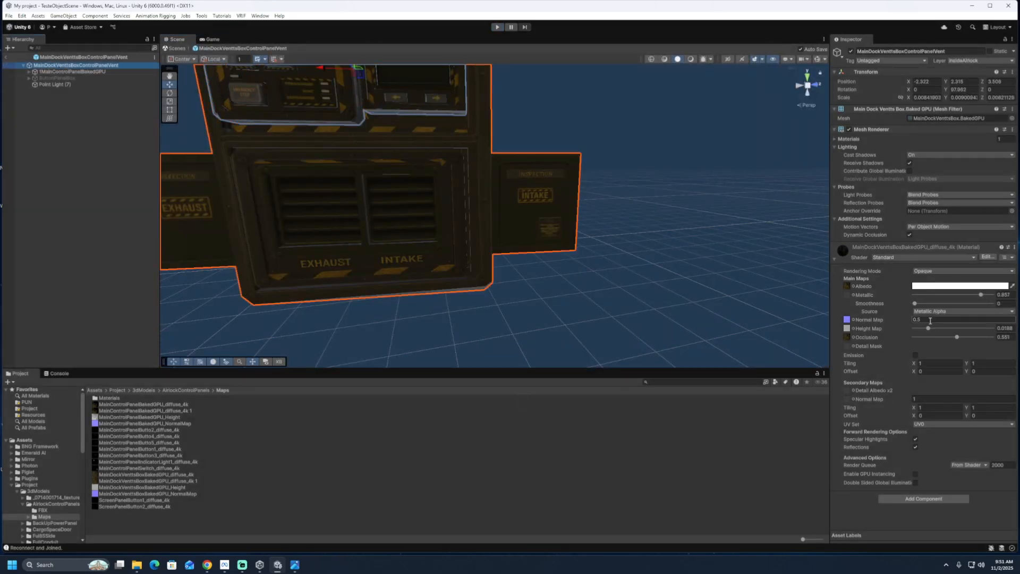
left_click(497, 27)
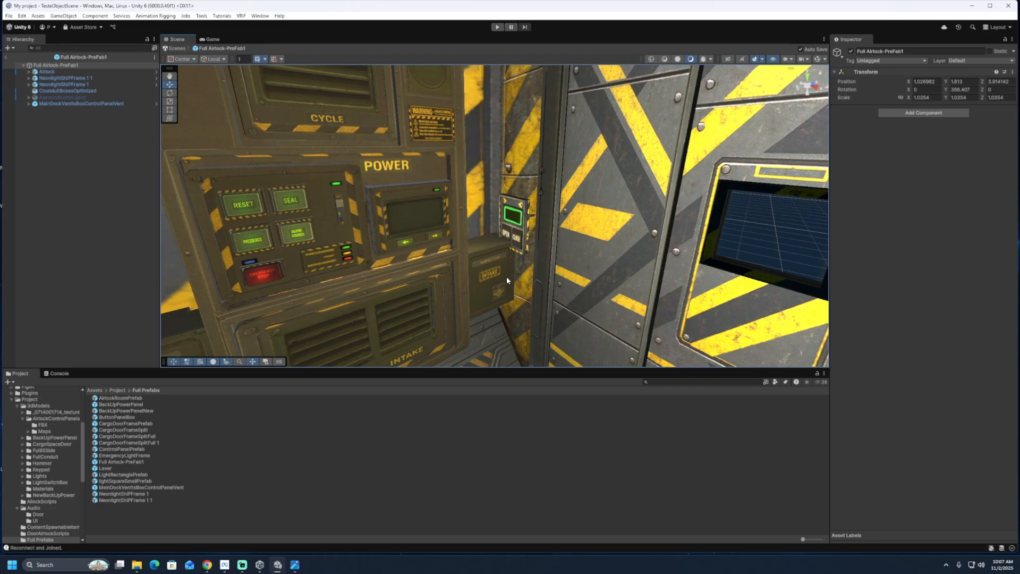
Compare the vent box in the full airlock prefab with the backup and master power panels and their material settings
left_click(507, 280)
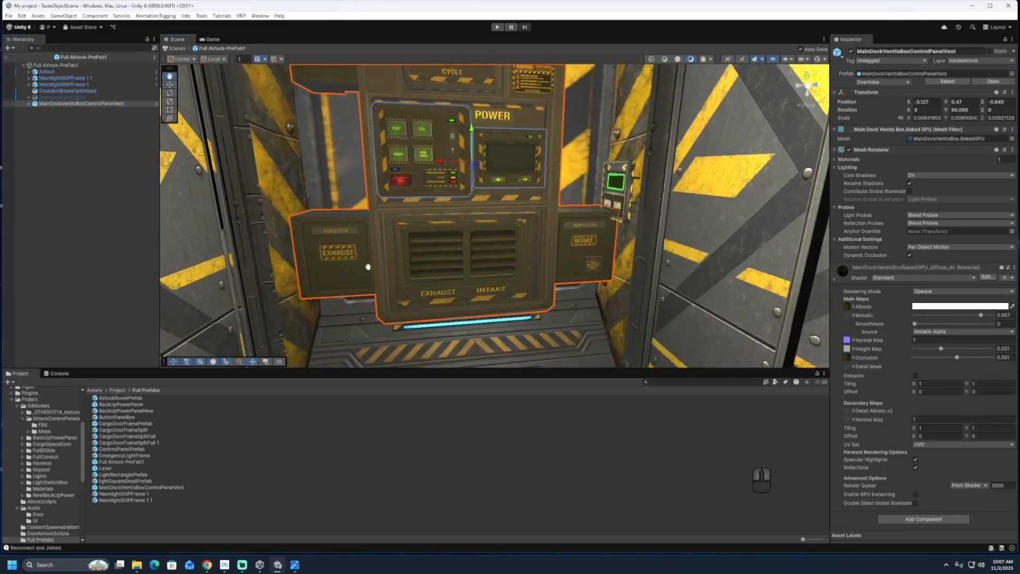
right_click_drag(366, 267, 760, 477)
left_click(476, 274)
mouse_move(475, 273)
right_mouse_down()
mouse_move(761, 477)
mouse_move(472, 270)
right_mouse_up()
left_click(835, 279)
right_click_drag(585, 265, 376, 221)
left_click(376, 222)
left_click(835, 275)
left_click(835, 297)
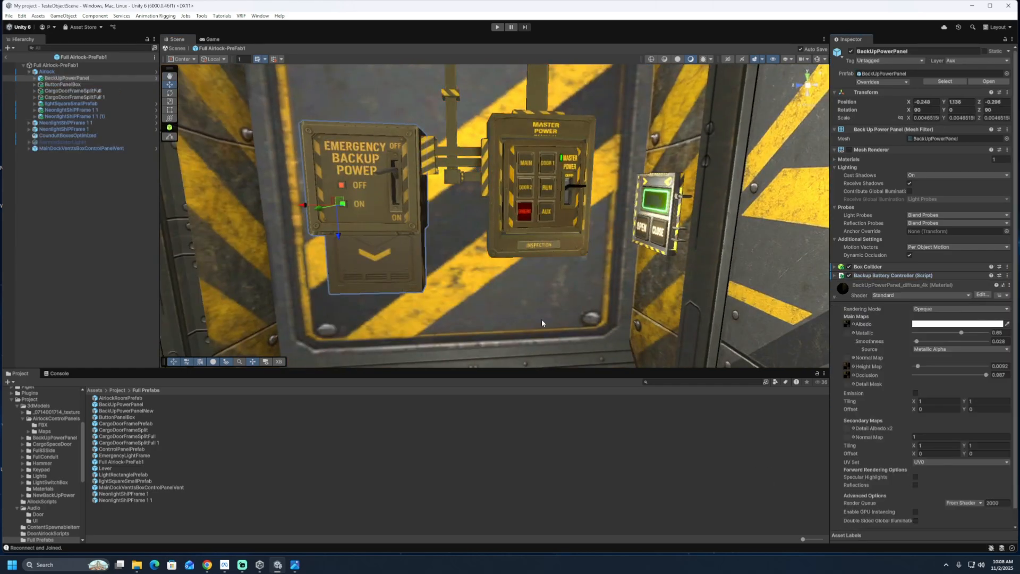
right_click_drag(542, 323, 628, 189)
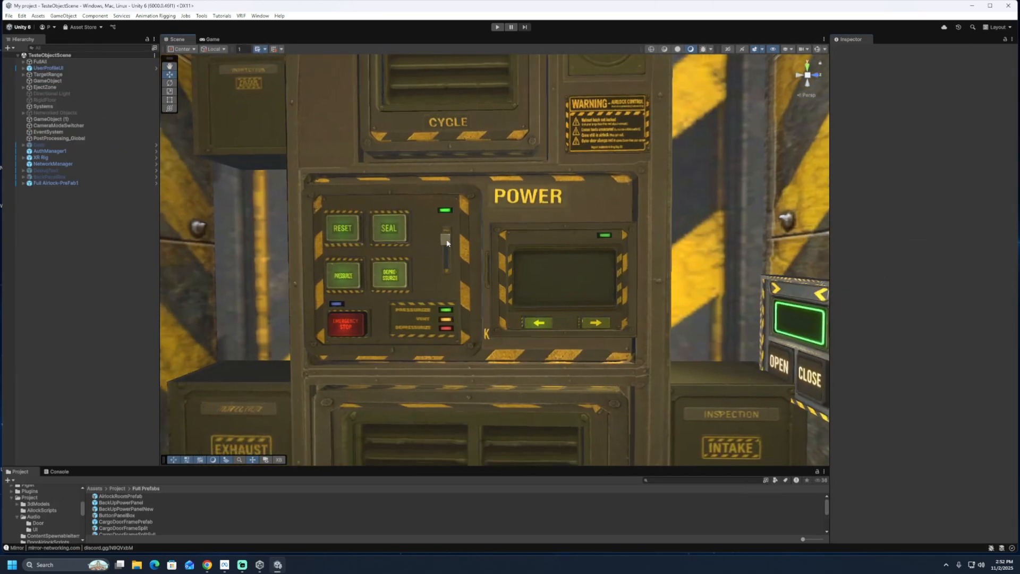
Open the Lever prefab from the BNG Framework PUN Resources folder and examine its Hinge object
left_click(447, 243)
scroll(437, 281, "down", 3)
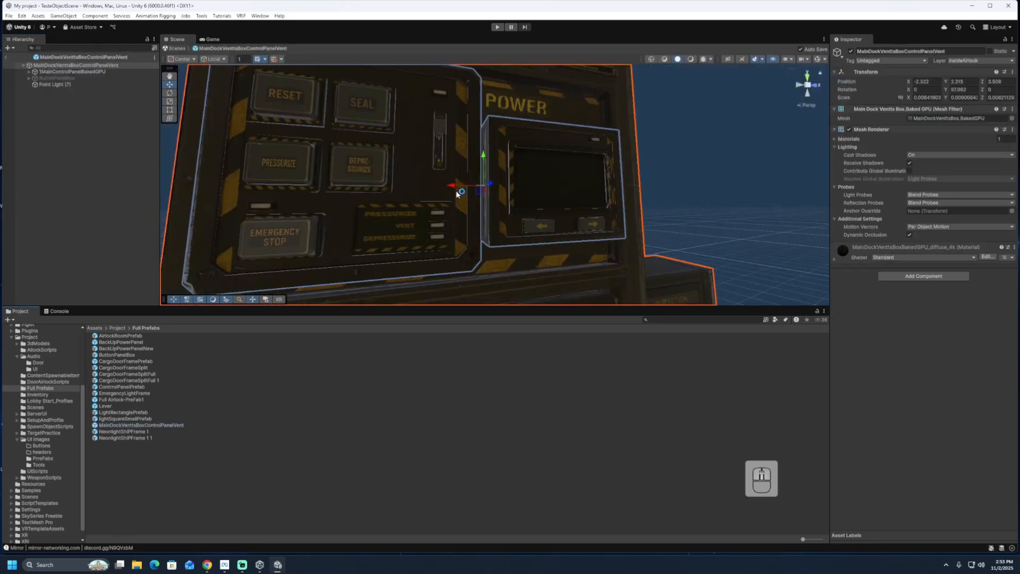
left_click(981, 60)
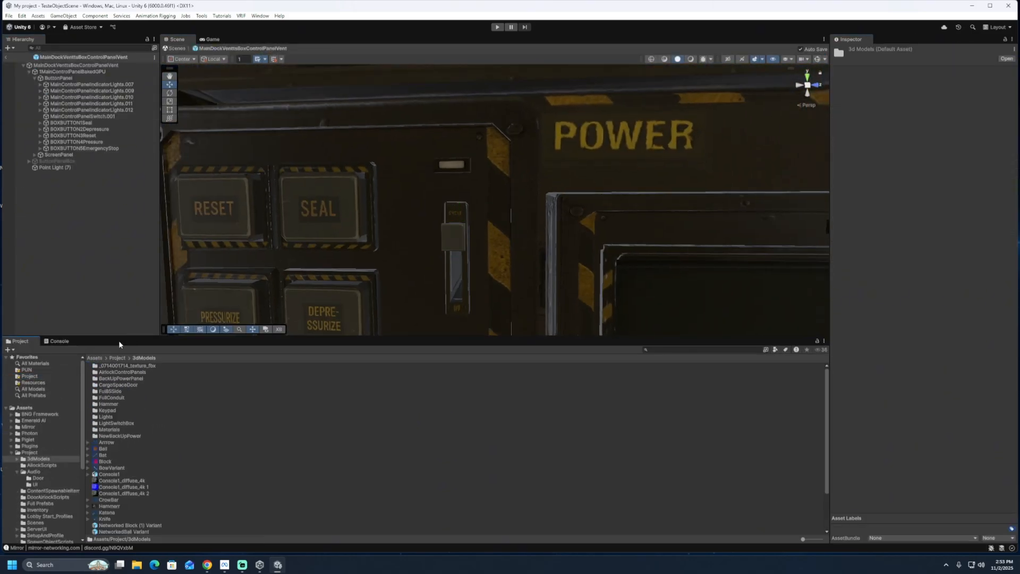
left_click_drag(119, 343, 118, 319)
left_click(34, 352)
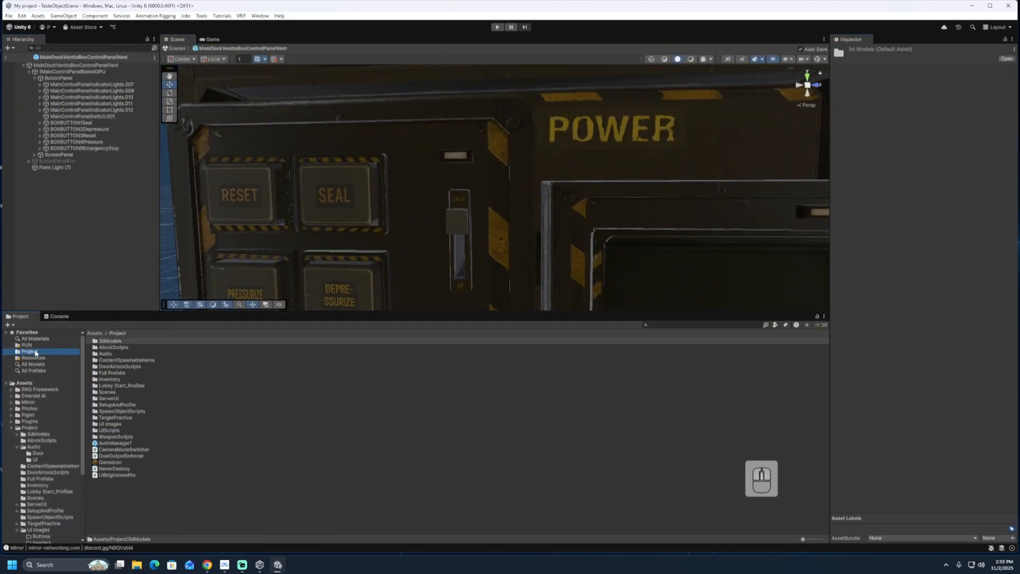
double_click(120, 349)
left_click(36, 357)
scroll(244, 489, "down", 4)
scroll(244, 489, "up", 1)
double_click(105, 409)
left_click(105, 409)
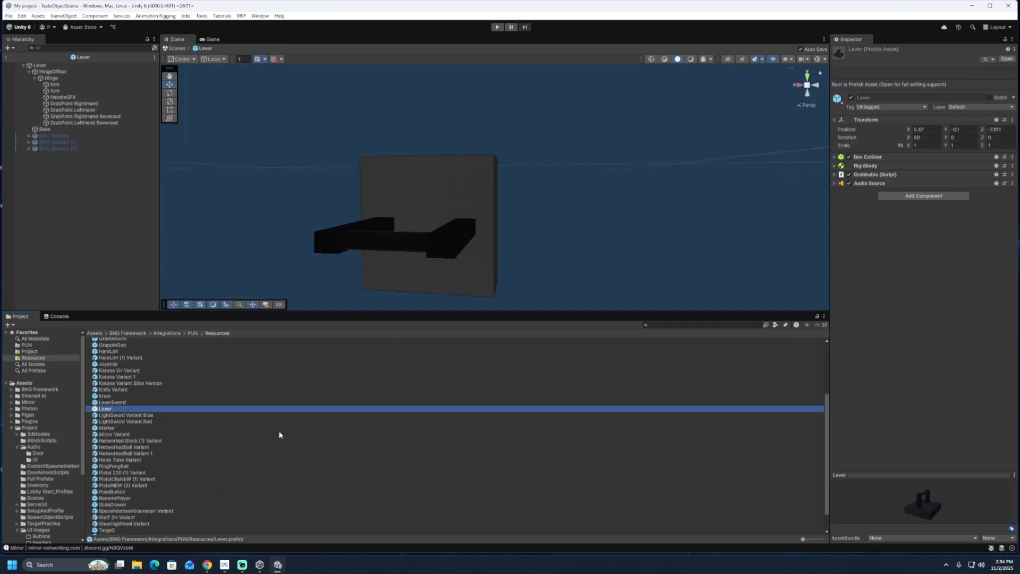
left_click(52, 78)
Paste a copy of the Lever prefab into the project's 3dModels AirlockControlPanels folder
left_click(30, 352)
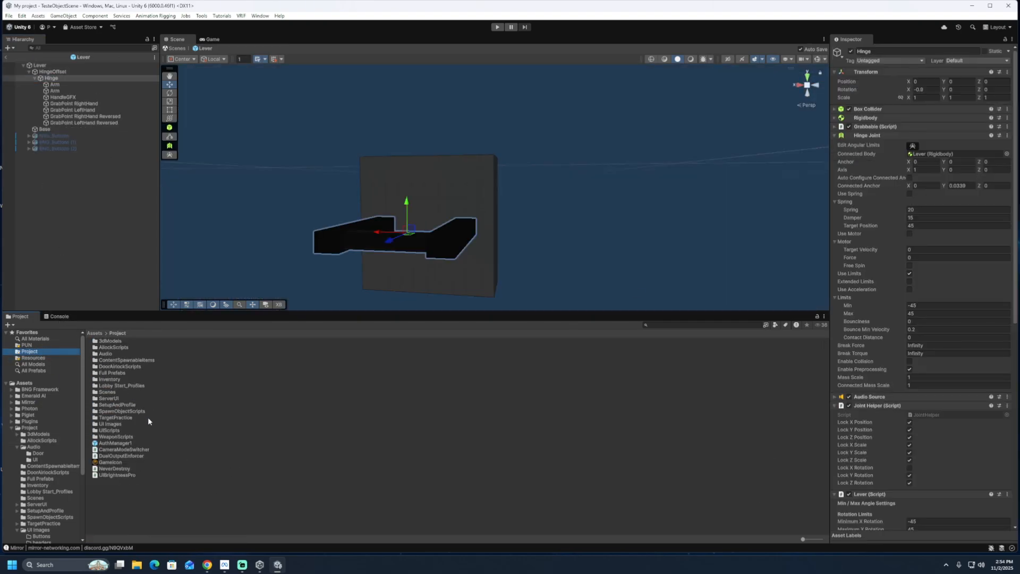
left_click(155, 491)
double_click(115, 342)
double_click(122, 348)
key("ctrl+v")
Open the MainDockVenttsBoxControlPanelVent prefab and add the Lever from the AirlockControlPanels folder to its hierarchy
double_click(115, 373)
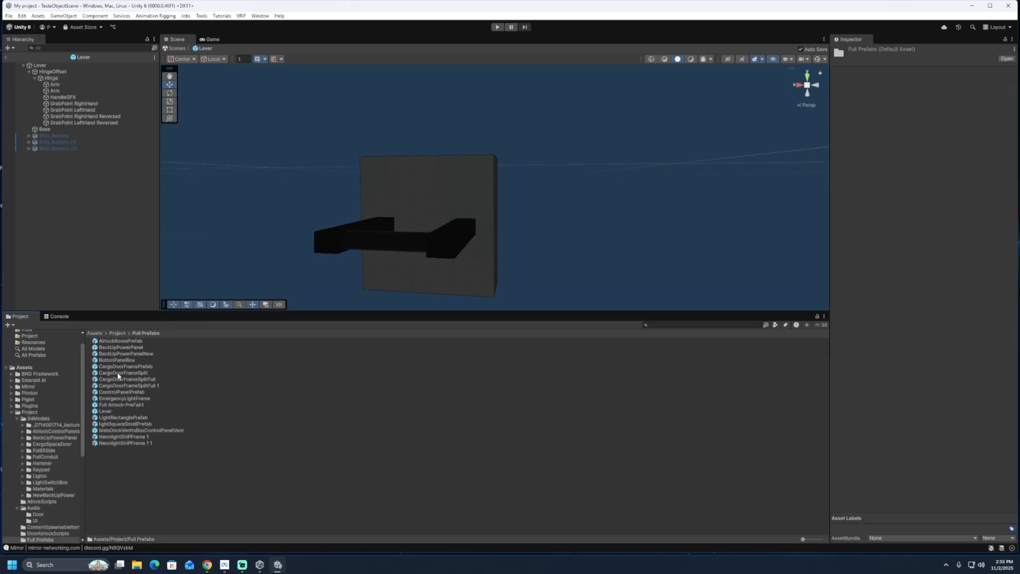
double_click(135, 429)
left_click(30, 352)
double_click(112, 341)
double_click(121, 348)
left_click_drag(105, 354, 76, 242)
Scale the lever uniformly to about 133 and move it in front of the control panel's cycle switch
left_click_drag(436, 312, 441, 460)
scroll(461, 363, "down", 10)
key("r")
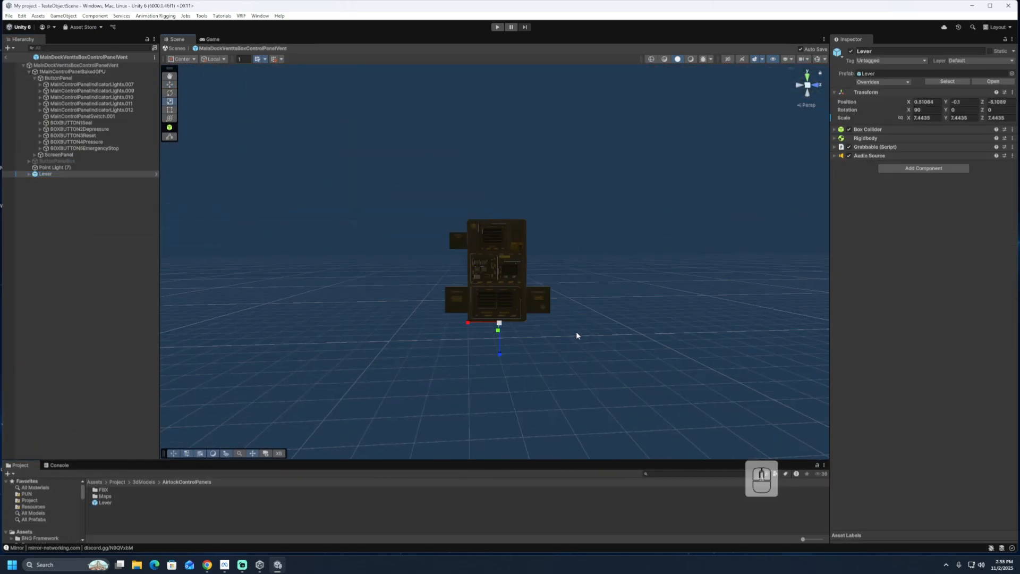
key("f")
left_click_drag(494, 262, 570, 266)
scroll(405, 274, "down", 5)
key("w")
left_click_drag(471, 337, 471, 95)
middle_click_drag(553, 101, 558, 315)
left_click_drag(495, 332, 526, 352)
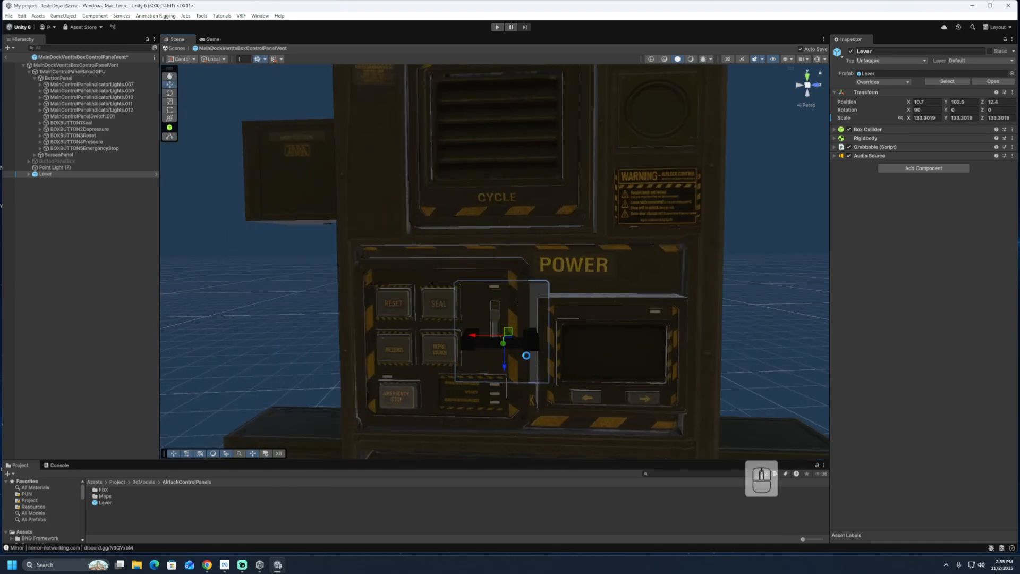
Reduce the lever's uniform scale to about 97 and adjust its position and depth against the panel face
scroll(526, 353, "up", 5)
middle_click_drag(590, 380, 440, 290)
key("r")
left_click_drag(308, 298, 295, 303)
key("w")
middle_click_drag(367, 299, 501, 382)
left_click_drag(501, 383, 411, 289, "alt")
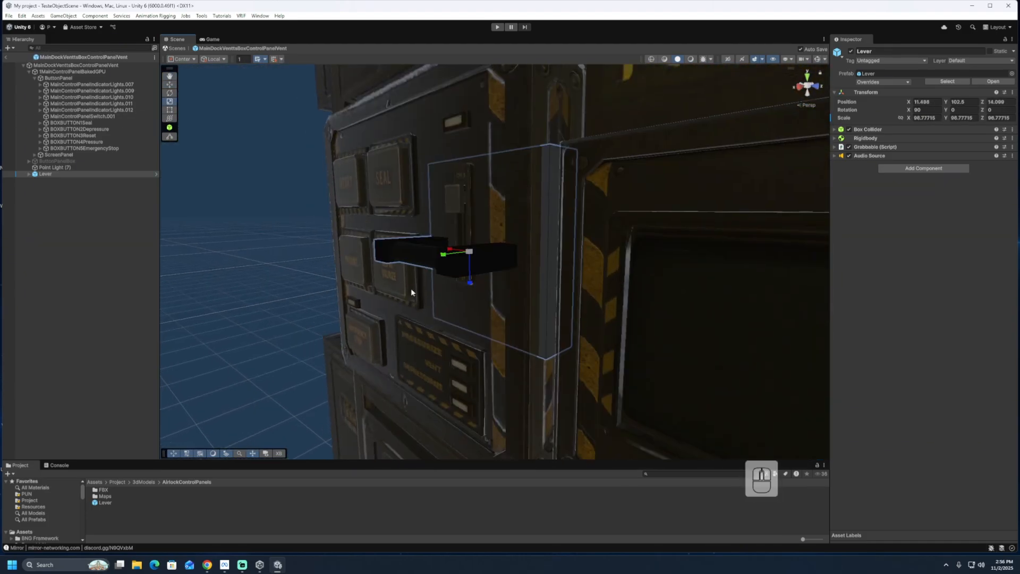
left_click_drag(447, 258, 451, 257)
left_click_drag(411, 290, 531, 284, "alt")
Check the lever against the cycle switch and delete the leftover BNG_Buttons objects from the lever
scroll(498, 281, "up", 4)
left_click(396, 272)
left_click_drag(396, 272, 429, 380, "alt")
scroll(426, 346, "down", 4)
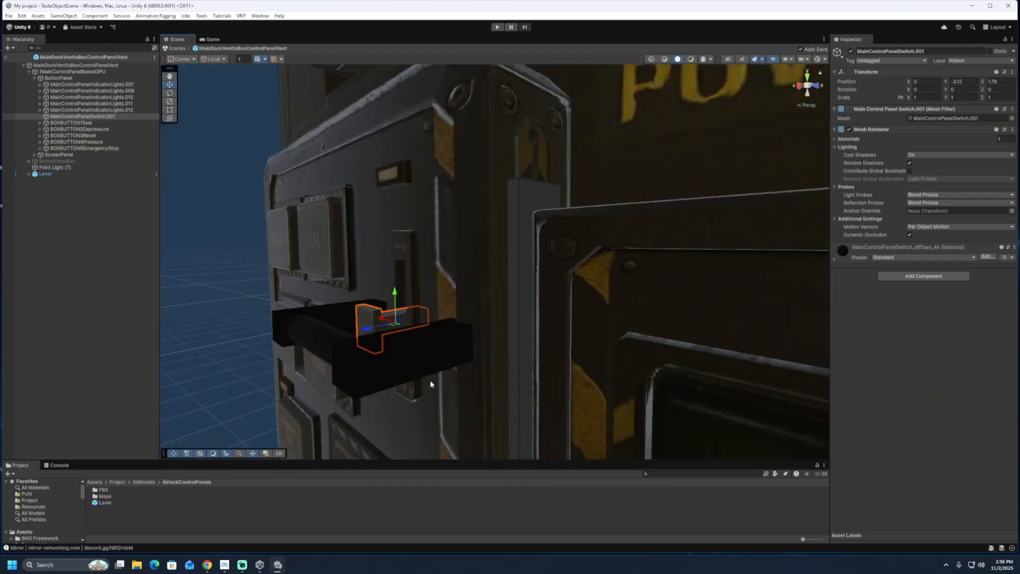
left_click(329, 347)
left_click(382, 348)
left_click(78, 199)
key("Delete")
left_click(77, 200)
key("Delete")
left_click(75, 180)
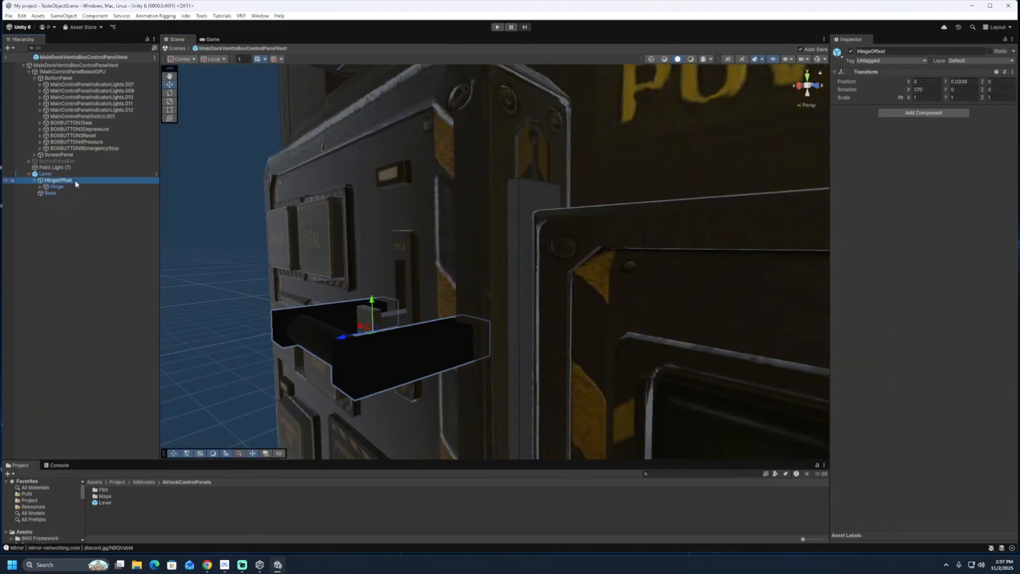
Hide the lever's base and move its arm inward to line up with the cycle switch
left_click(55, 193)
left_click(356, 353)
left_click_drag(356, 353, 423, 357, "alt")
scroll(424, 361, "up", 3)
left_click_drag(567, 348, 443, 349)
Disable the mesh renderers on both arms under the lever's Hinge
left_click(61, 199)
left_click(60, 192)
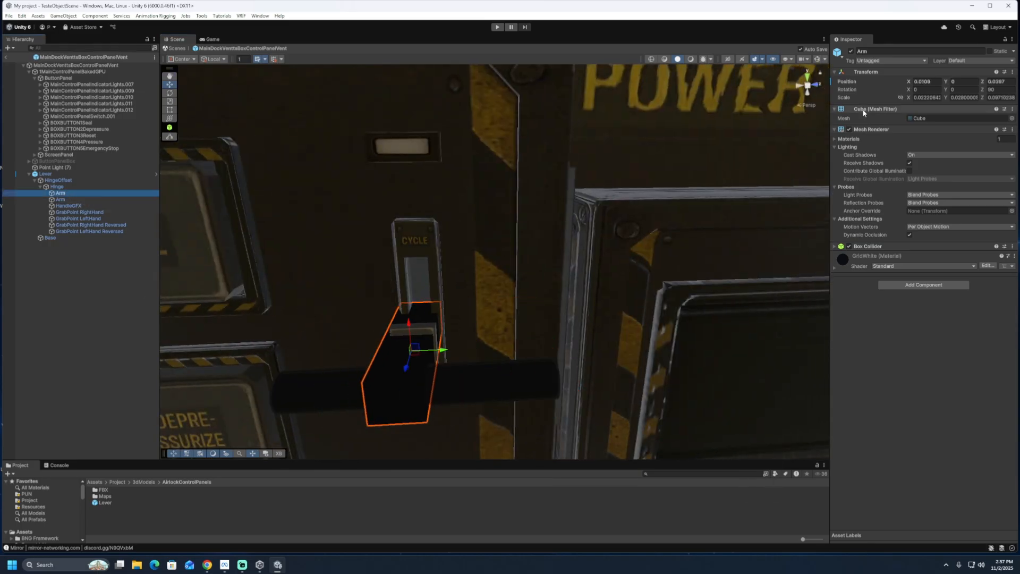
left_click(849, 129)
left_click(61, 199)
left_click(849, 130)
Turn on the scene gizmos and examine the lever's hand grab points from several angles
left_click(90, 207)
left_click(90, 213)
scroll(478, 298, "down", 4)
left_click(817, 59)
left_click_drag(665, 287, 508, 291, "alt")
left_click(90, 206)
left_click(91, 214, "shift")
left_click(91, 225, "shift")
key("e")
left_click_drag(372, 303, 536, 301, "alt")
key("w")
Select HandleGFX together with all four grab points and shift them into line with the cycle switch
left_click(90, 231)
left_click(68, 206, "shift")
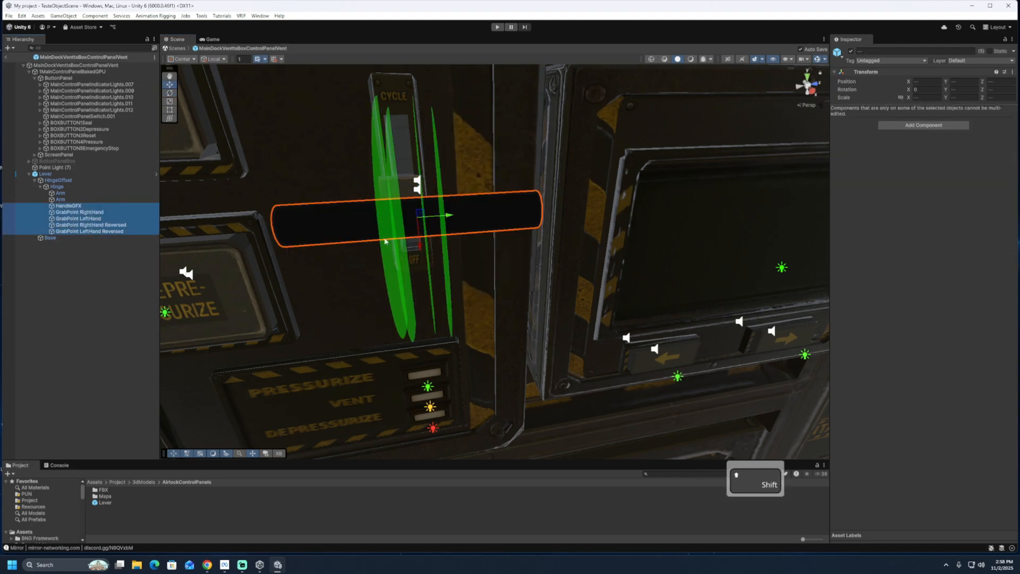
key("f")
key("w")
left_click_drag(529, 253, 514, 253)
Deactivate HandleGFX and parent MainControlPanelSwitch.001 under the lever's Hinge
left_click(68, 206)
left_click(850, 51)
scroll(486, 255, "down", 4)
left_click(485, 242)
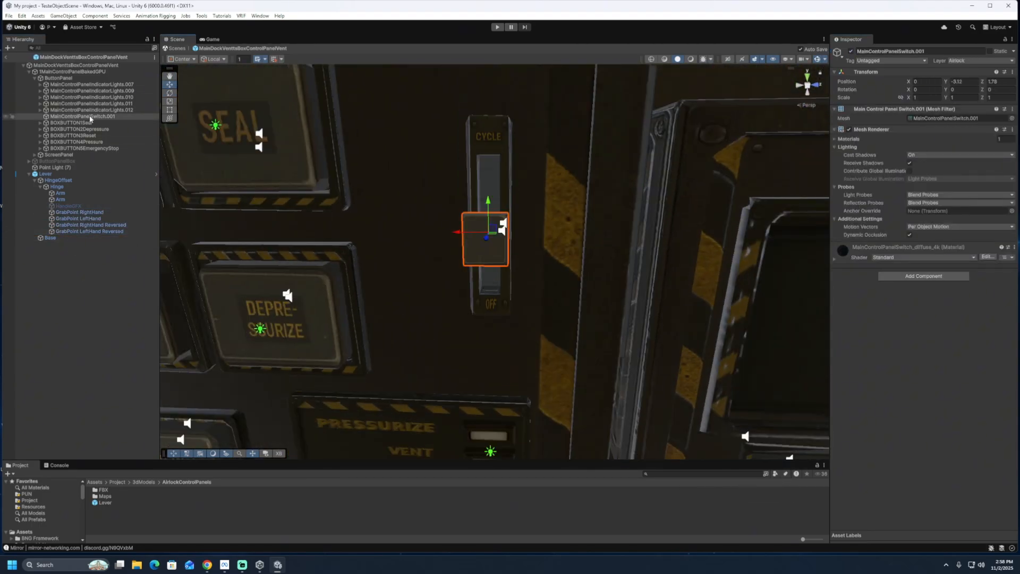
left_click_drag(90, 117, 92, 209)
scroll(340, 298, "down", 6)
left_click_drag(403, 297, 319, 306, "alt")
Open the BackUpPowerPanelNew prefab from Full Prefabs and check how its BackUpPowerLever is set up
left_click_drag(127, 460, 120, 309)
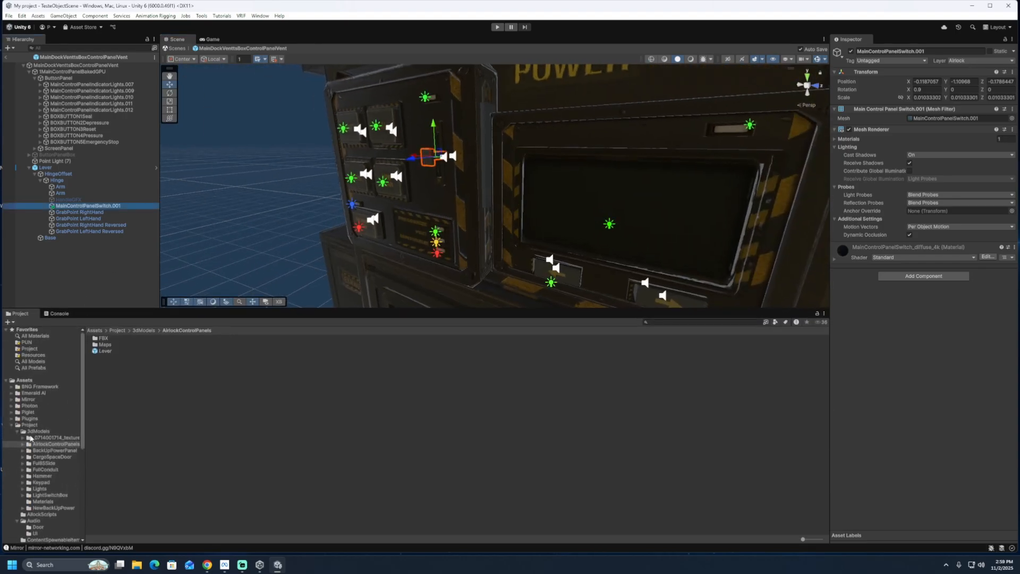
left_click(33, 426)
double_click(113, 370)
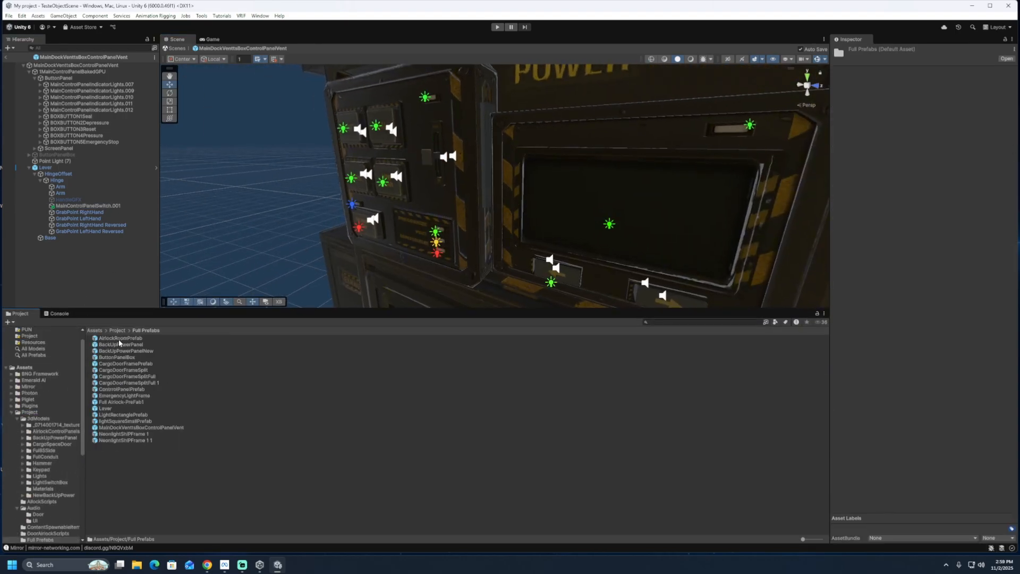
double_click(124, 351)
left_click(43, 85)
Open the ButtonPanelBox prefab and review its lever Hinge components, including the Hinge Snap Switch settings and events
double_click(131, 390)
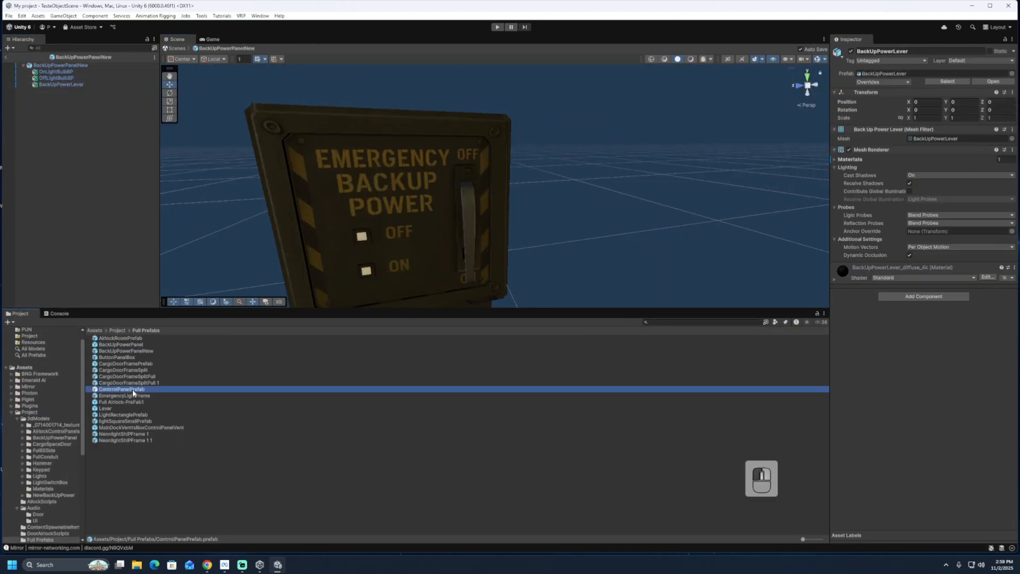
double_click(124, 358)
middle_click_drag(353, 216, 406, 259)
left_click(505, 242)
scroll(74, 226, "down", 3)
left_click(74, 227)
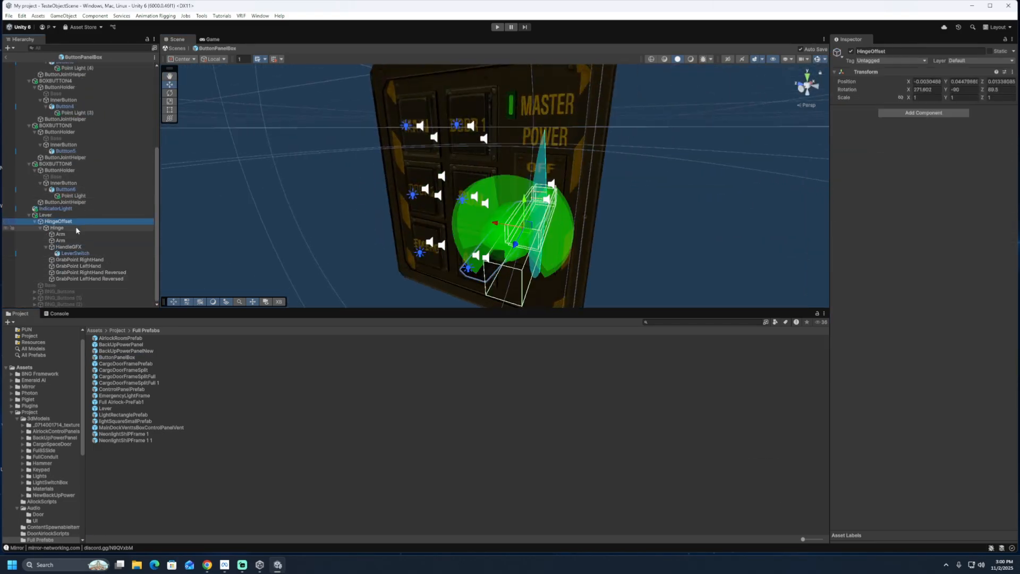
scroll(933, 462, "down", 5)
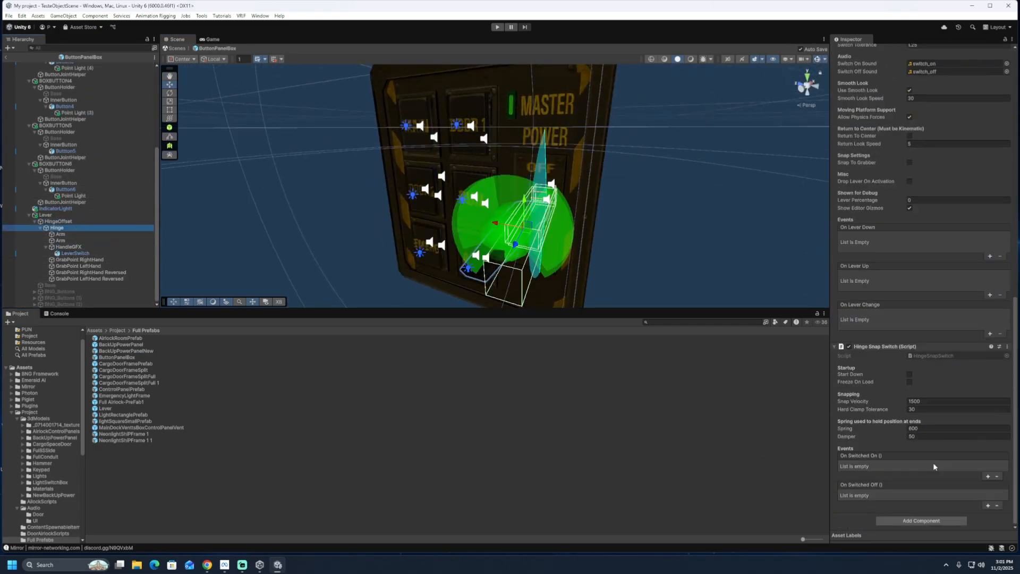
Review the root, hinge, arm and handle objects of the ButtonPanelBox lever
left_click(87, 216)
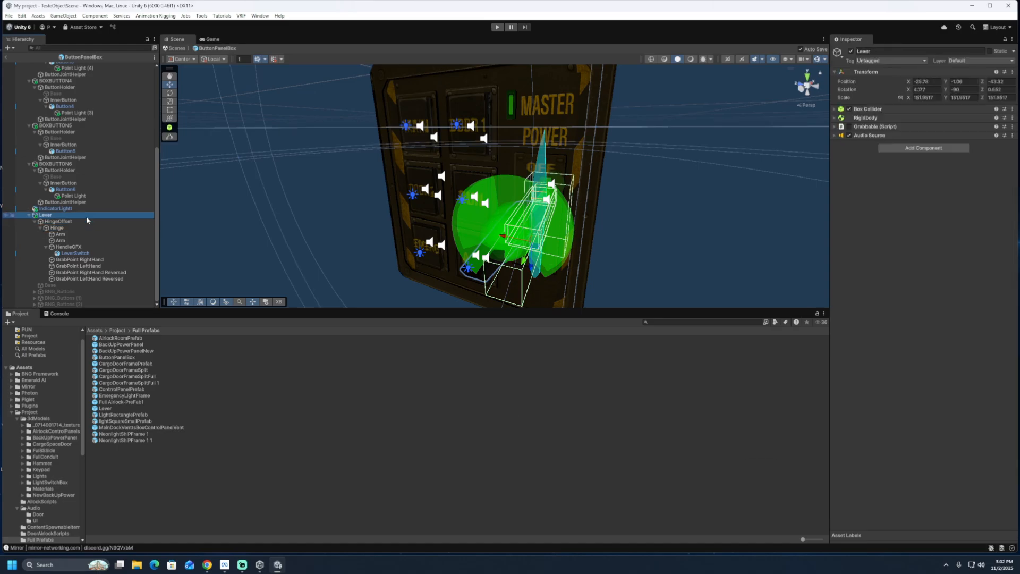
left_click(86, 228)
left_click(86, 241)
left_click(87, 247)
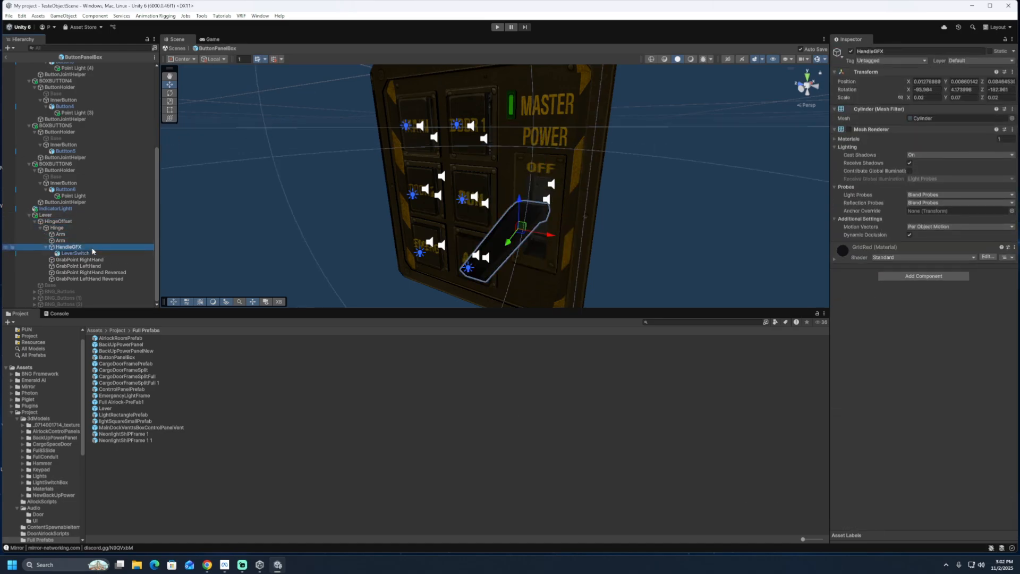
right_click(91, 250)
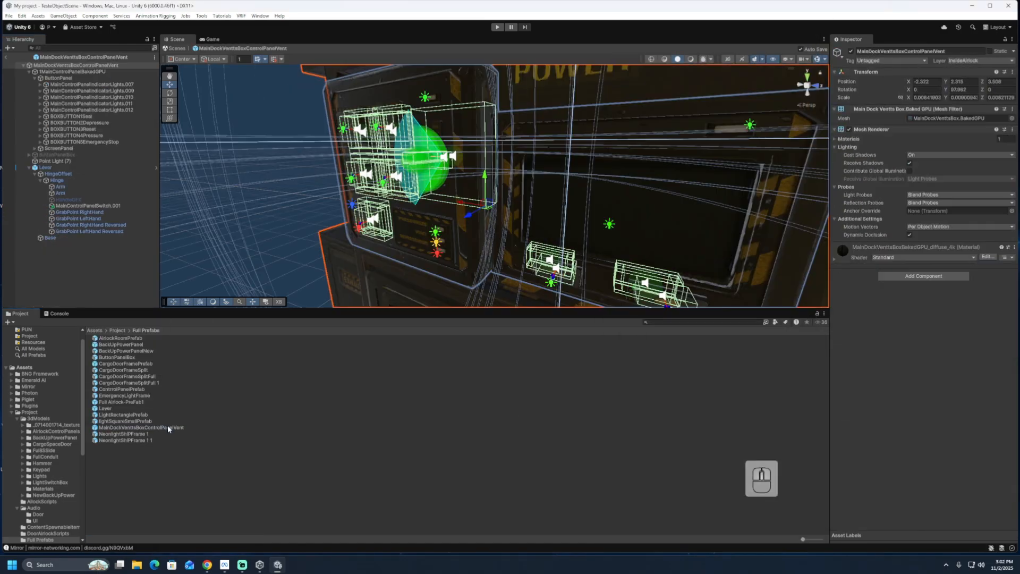
Add the ButtonPanelBox prefab to the vent control panel prefab as a reference and expand its Lever down to HingeOffset
left_click(42, 169)
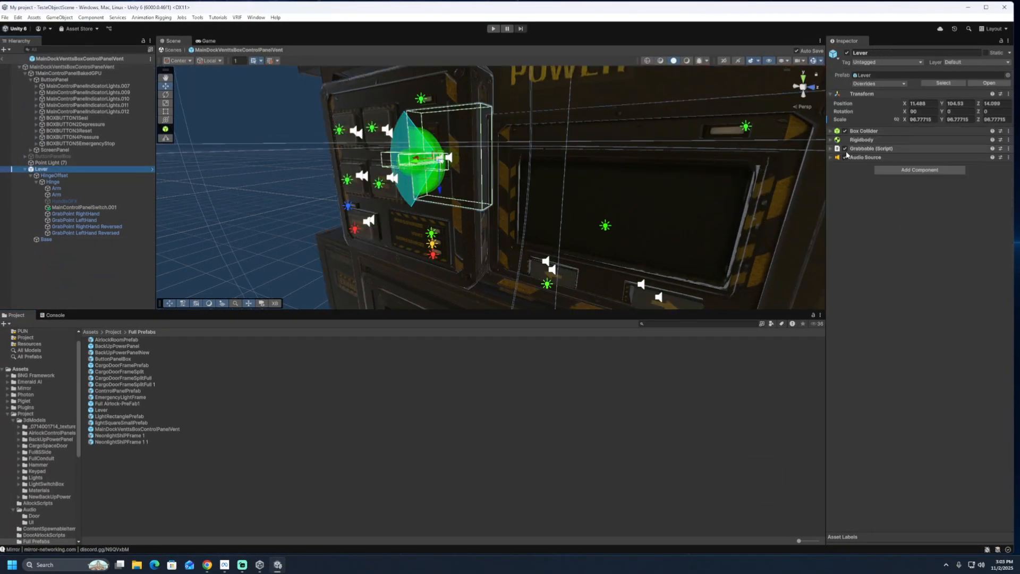
left_click(55, 175)
left_click_drag(113, 359, 69, 276)
left_click(25, 246)
left_click(50, 304)
left_click(31, 303)
scroll(53, 298, "down", 2)
left_click(75, 280)
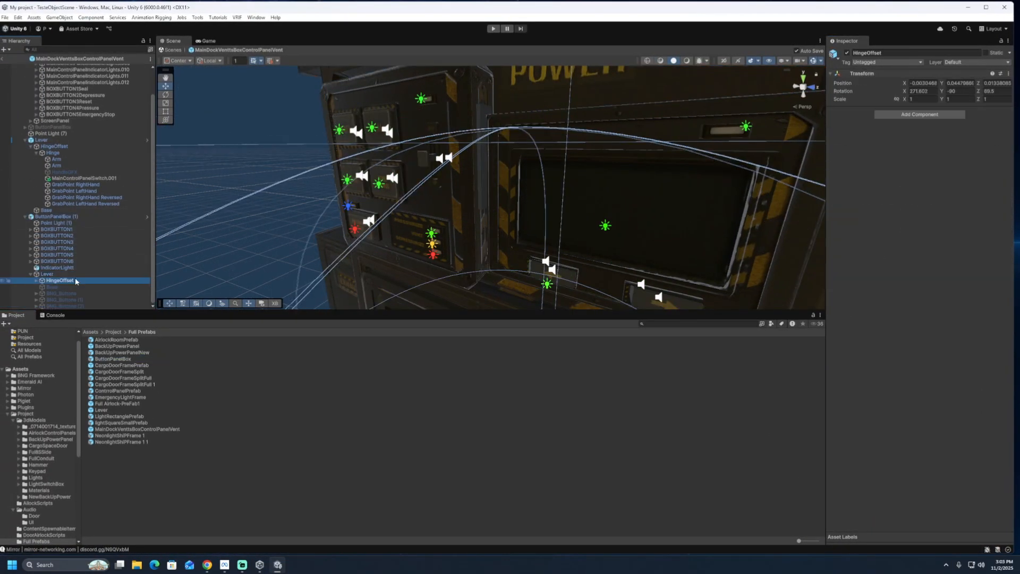
Open the reference lever's Hinge properties in a separate window and select the new lever's Hinge for comparison
left_click(36, 281)
left_click(63, 287)
right_click(63, 288)
left_click(424, 158)
left_click(53, 152)
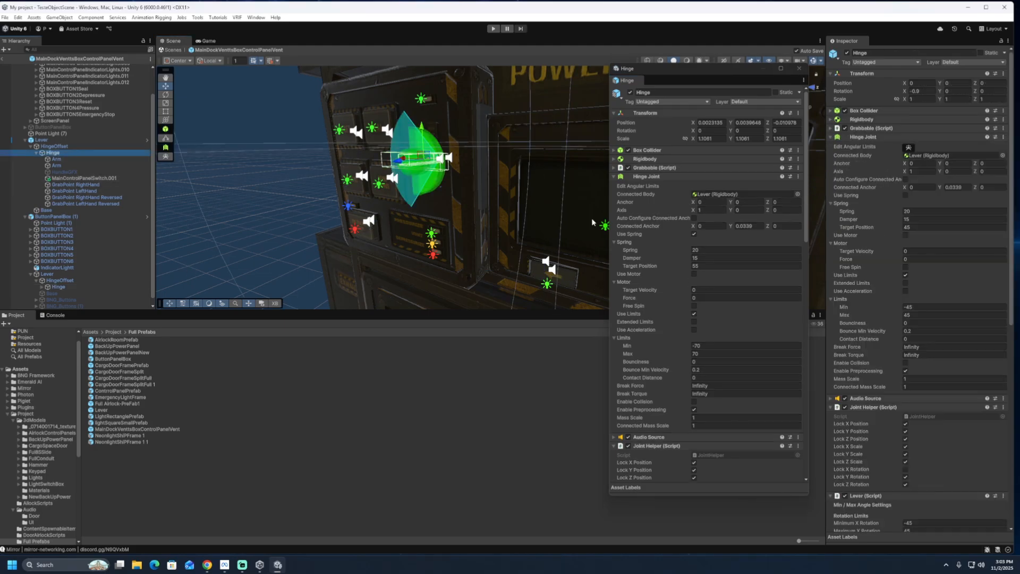
Copy the reference lever's Hinge Joint values onto the new Hinge's joint and compare both Audio Source components
left_click(798, 176)
left_click(851, 225)
left_click(1003, 137)
left_click(979, 202)
scroll(696, 314, "down", 3)
scroll(695, 314, "down", 5)
left_click(614, 221)
left_click(831, 398)
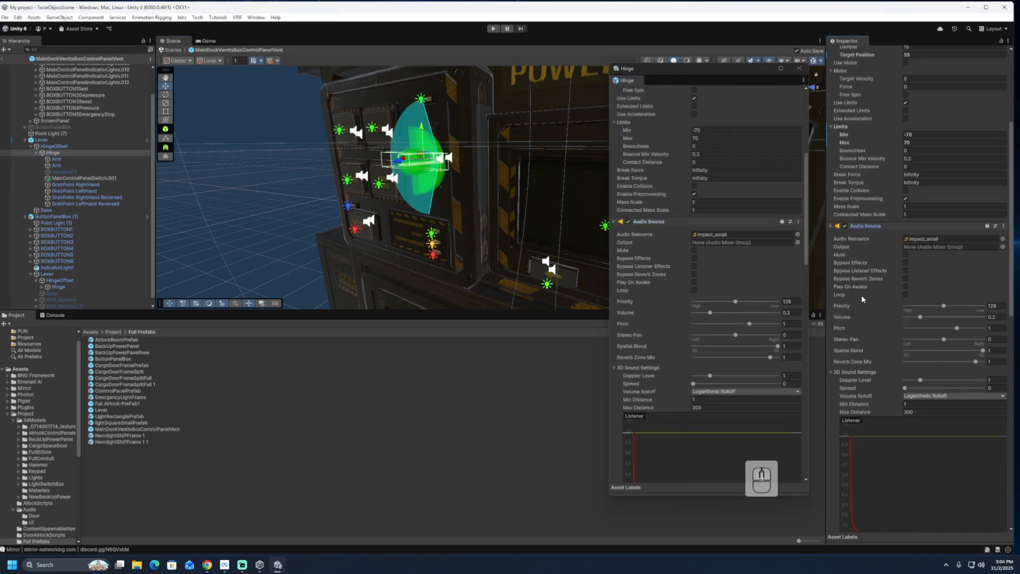
left_click(614, 201)
left_click(830, 204)
left_click(799, 208)
left_click(829, 230)
left_click(1003, 192)
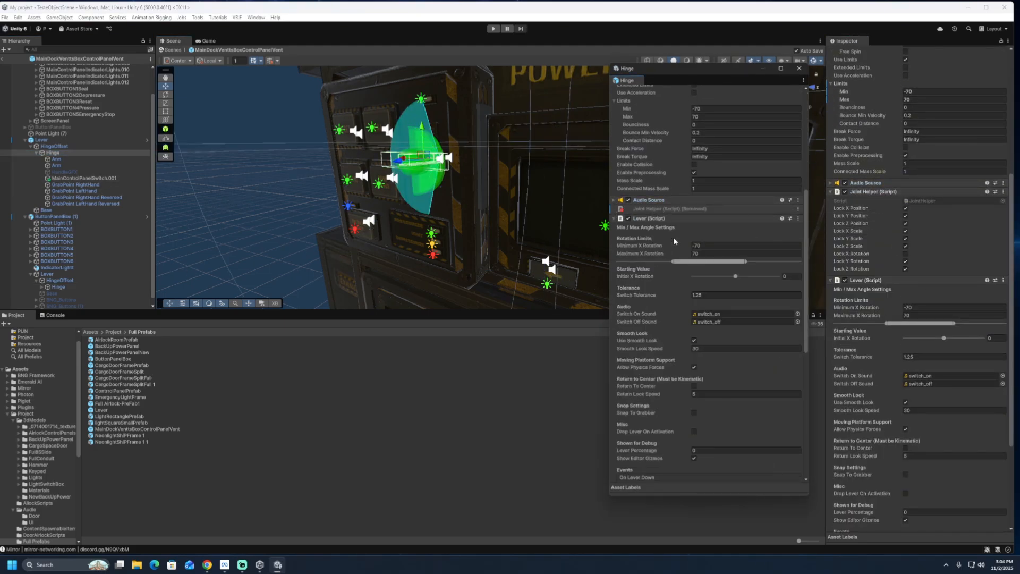
key("ctrl+z")
Copy the reference Joint Helper component's values onto the new lever Hinge's Joint Helper
left_click(798, 209)
left_click(829, 256)
left_click(1004, 192)
left_click(968, 256)
Copy the reference Lever script's values onto the Lever script of the new Hinge
left_click(614, 209)
left_click(831, 192)
left_click(798, 196)
left_click(845, 244)
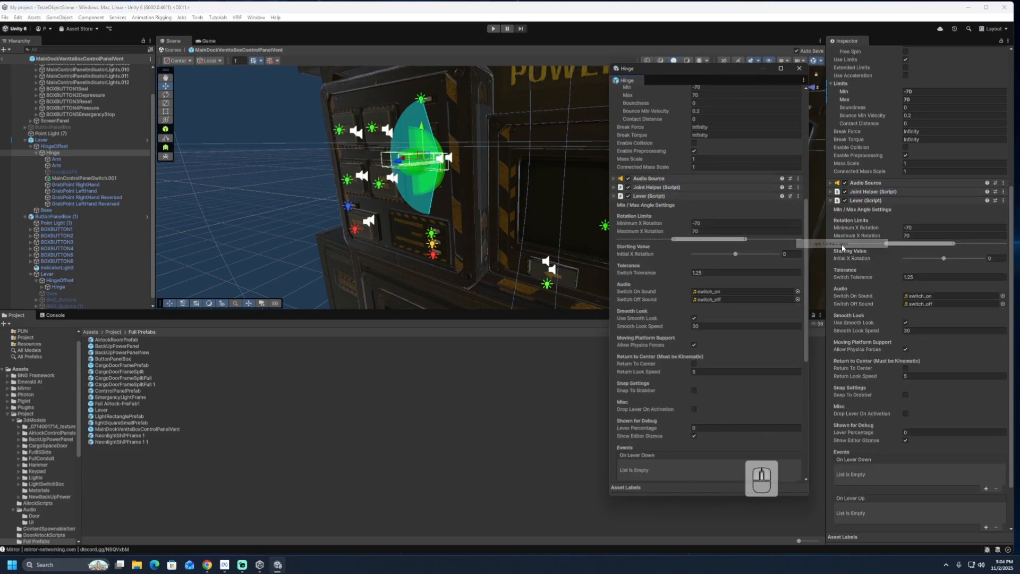
left_click(1003, 201)
left_click(976, 267)
Add a Hinge Snap Switch component to the new lever's Hinge
scroll(925, 290, "down", 3)
scroll(723, 343, "down", 4)
scroll(718, 349, "down", 4)
left_click(924, 523)
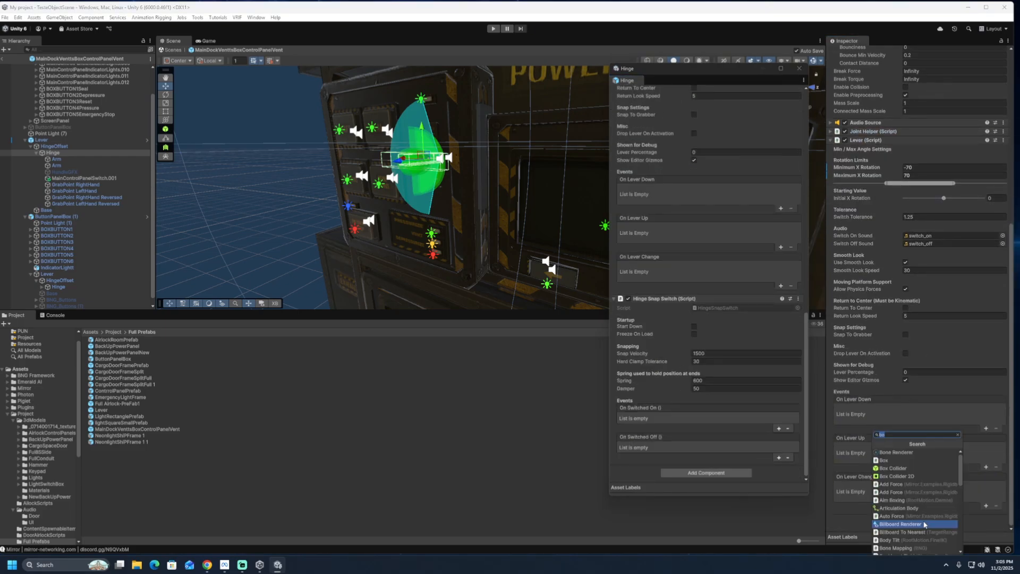
type("hinge")
left_click(920, 469)
Copy the reference Hinge Snap Switch values onto the newly added Hinge Snap Switch component
scroll(920, 457, "down", 4)
left_click(798, 299)
left_click(840, 347)
left_click(1003, 348)
left_click(973, 425)
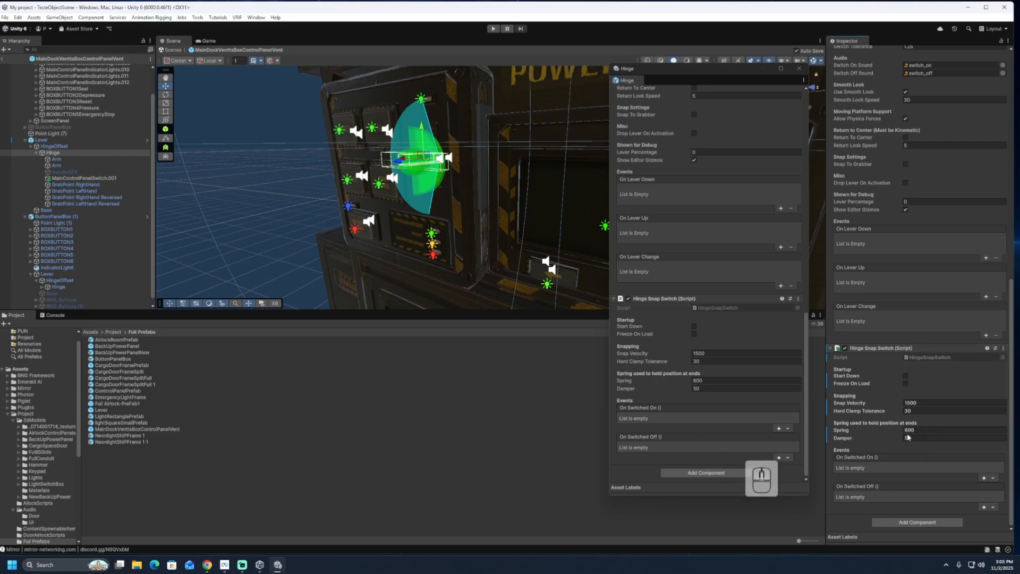
Close the comparison properties window and delete the reference ButtonPanelBox from the vent control panel prefab
scroll(954, 451, "up", 10)
left_click(799, 68)
left_click(57, 217)
key("Delete")
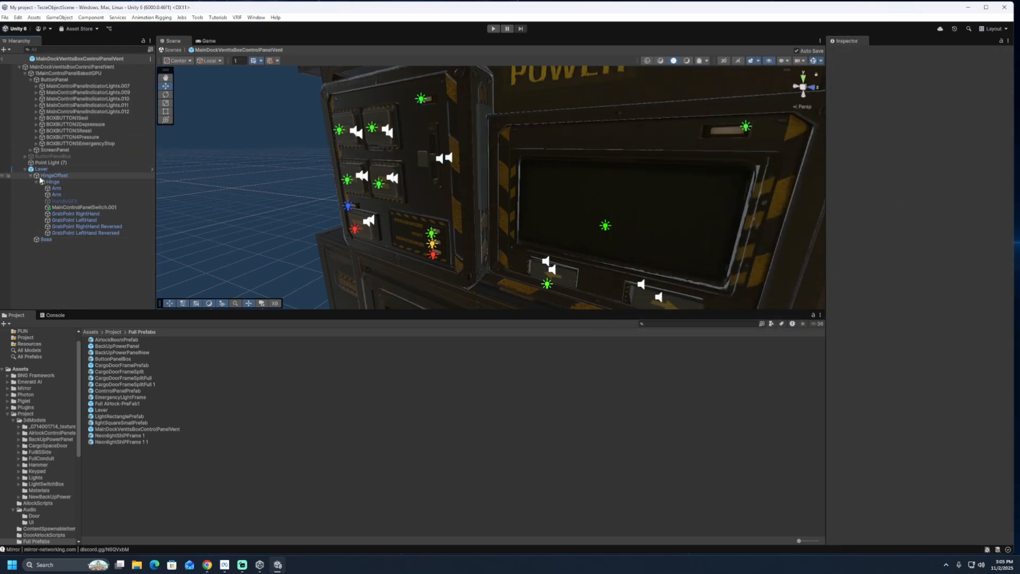
Nest MainControlPanelSwitch.001 under HandleGFX in the Lever and activate HandleGFX
left_click(75, 183)
left_click(72, 170)
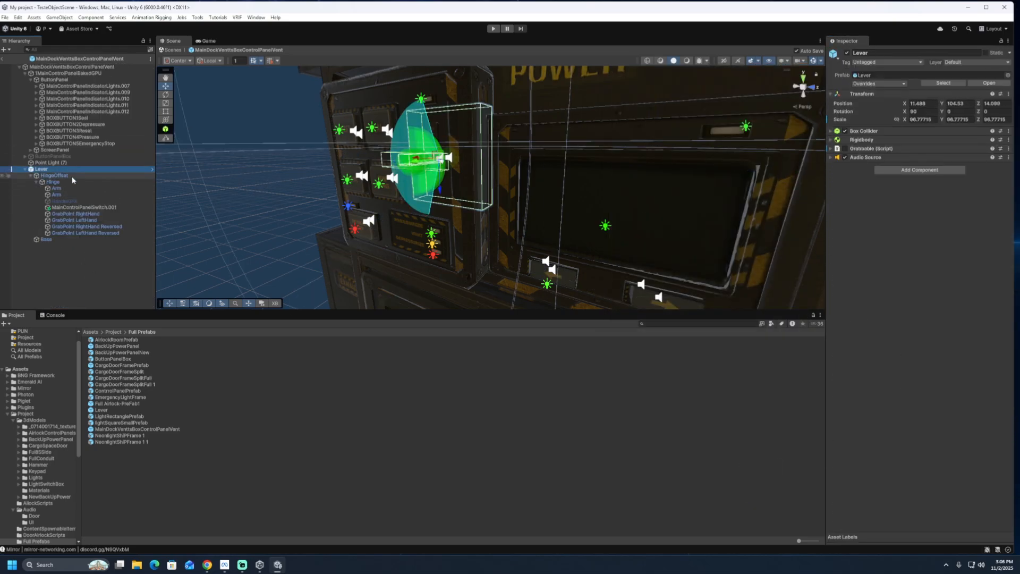
left_click(82, 207)
left_click(84, 219)
left_click(83, 208)
left_click_drag(81, 207, 72, 202)
left_click(69, 202)
left_click(847, 54)
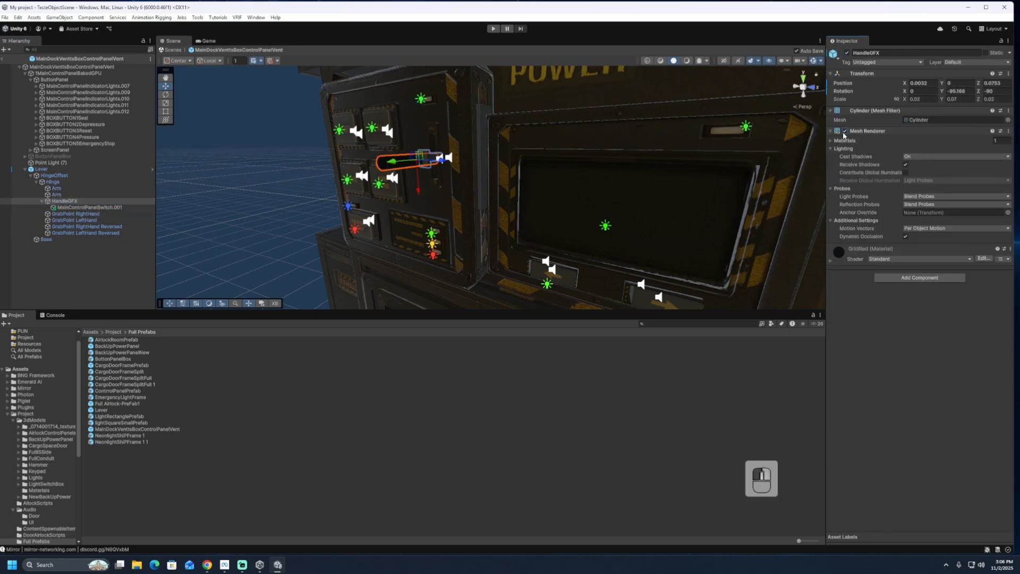
Disable the Mesh Renderer components on the lever's HandleGFX and Base objects
left_click(845, 131)
left_click(91, 215)
left_click(59, 239)
left_click(845, 131)
Look over the control panel and run the game to test the CYCLE lever, stopping play mode when done
left_click(613, 205)
scroll(613, 205, "up", 2)
right_click_drag(613, 207, 684, 219)
scroll(659, 214, "down", 2)
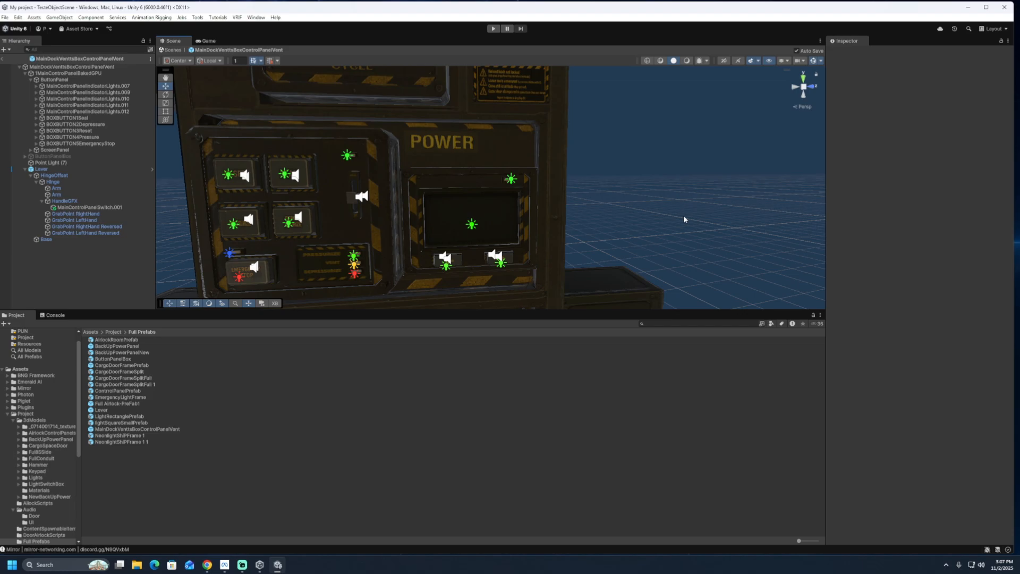
key("ctrl+p")
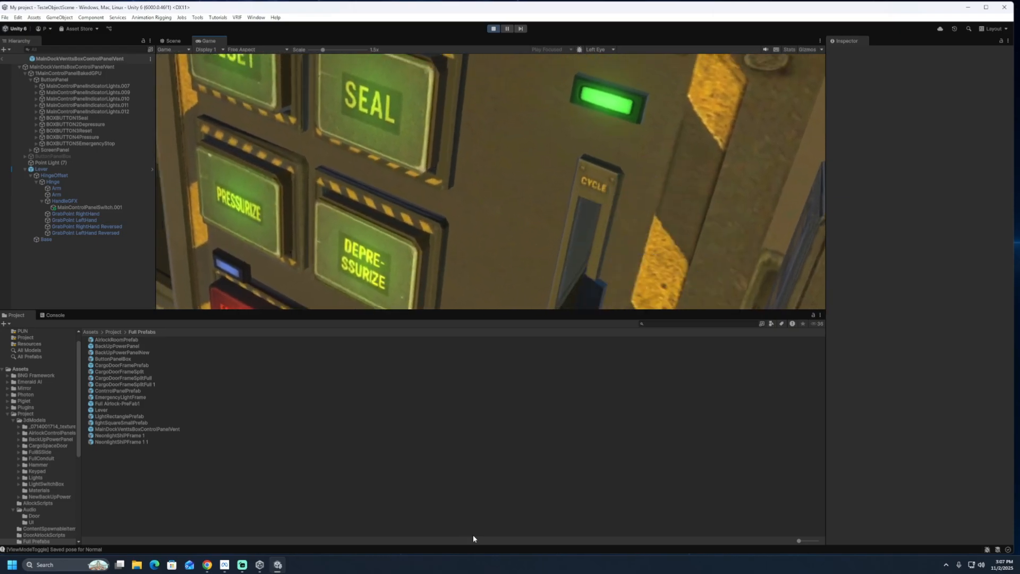
key("ctrl+p")
Assign MainControlPanelSwitch.001 to the Aux layer
left_click(89, 208)
left_click(977, 62)
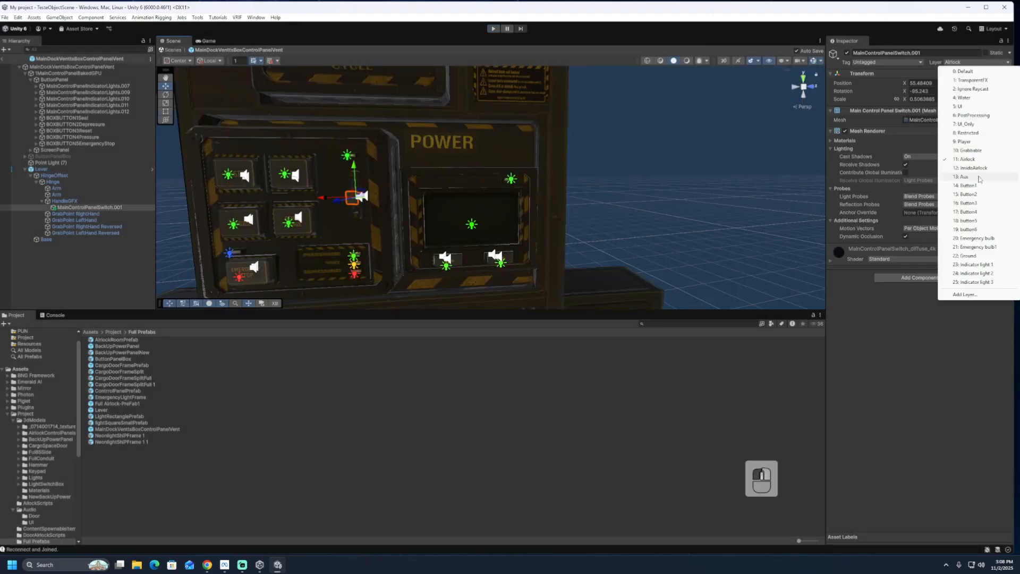
left_click(979, 178)
Nudge MainControlPanelSwitch.001 along its depth axis at the CYCLE slot, to about Y -3.54 and Z 7.24
middle_click_drag(267, 208, 399, 230)
scroll(398, 230, "up", 10)
left_click(85, 183)
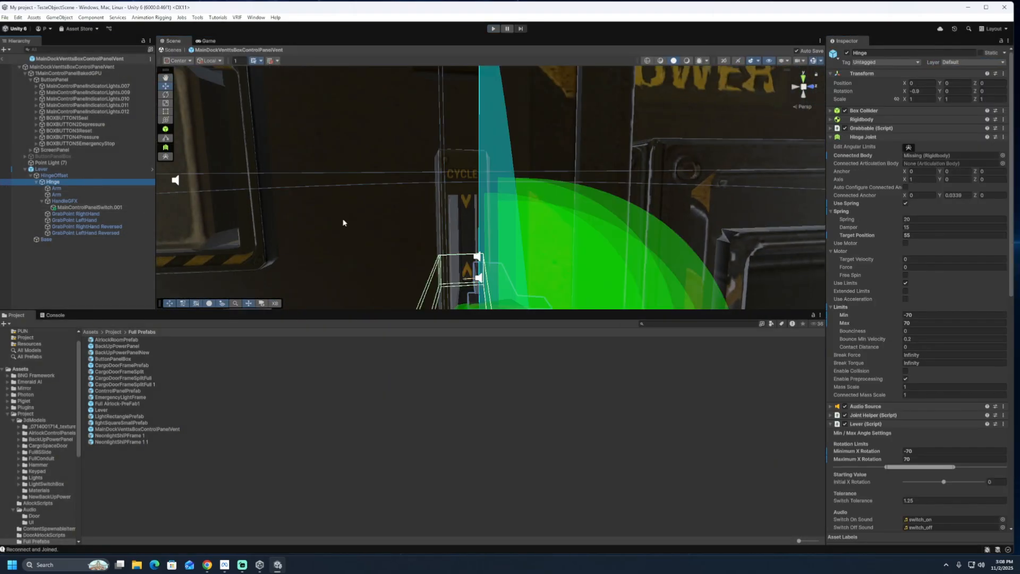
left_click(481, 271)
scroll(480, 255, "down", 4)
left_click(503, 198)
right_click_drag(504, 199, 384, 243)
middle_click_drag(384, 242, 461, 204)
left_click(536, 200)
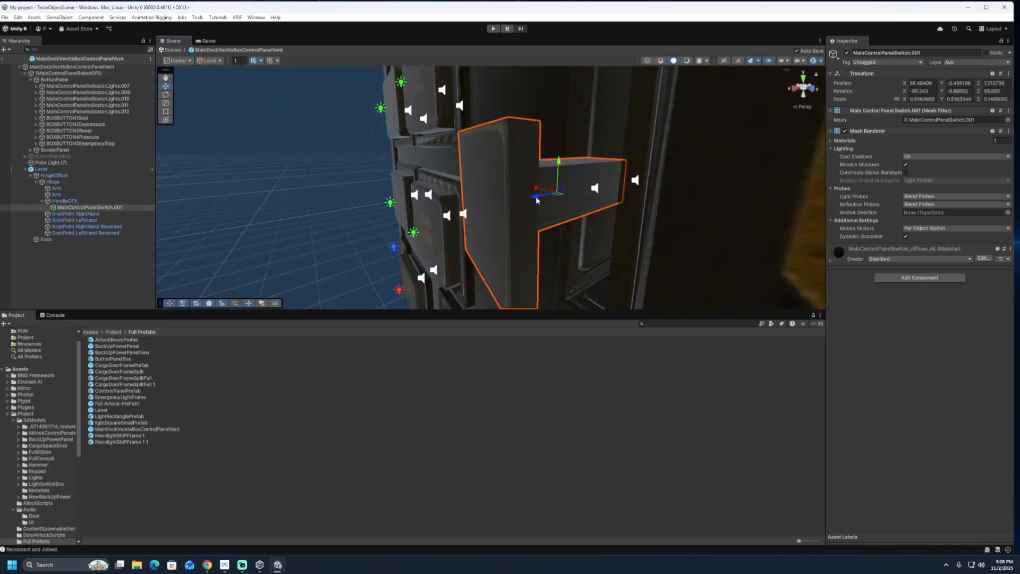
right_click_drag(535, 199, 558, 201)
scroll(558, 201, "up", 3)
middle_click_drag(558, 201, 536, 210)
right_click_drag(536, 210, 494, 213)
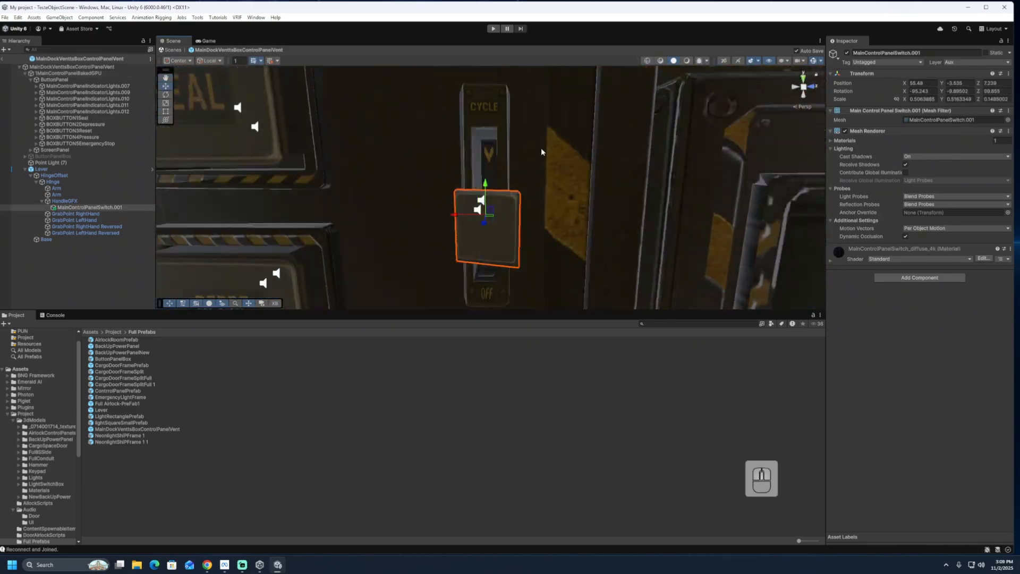
Try rotating MainControlPanelSwitch.001 both under HandleGFX and parented directly to Hinge, undoing each rotation
key("e")
left_click_drag(507, 195, 514, 198)
key("ctrl+z")
left_click_drag(89, 207, 53, 182)
left_click_drag(487, 190, 492, 197)
key("ctrl+z")
Move MainControlPanelSwitch.001 out of the Lever to the prefab root and reposition it at the CYCLE slot
left_click_drag(84, 233, 96, 252)
left_click_drag(489, 220, 544, 282)
right_click_drag(544, 282, 521, 155)
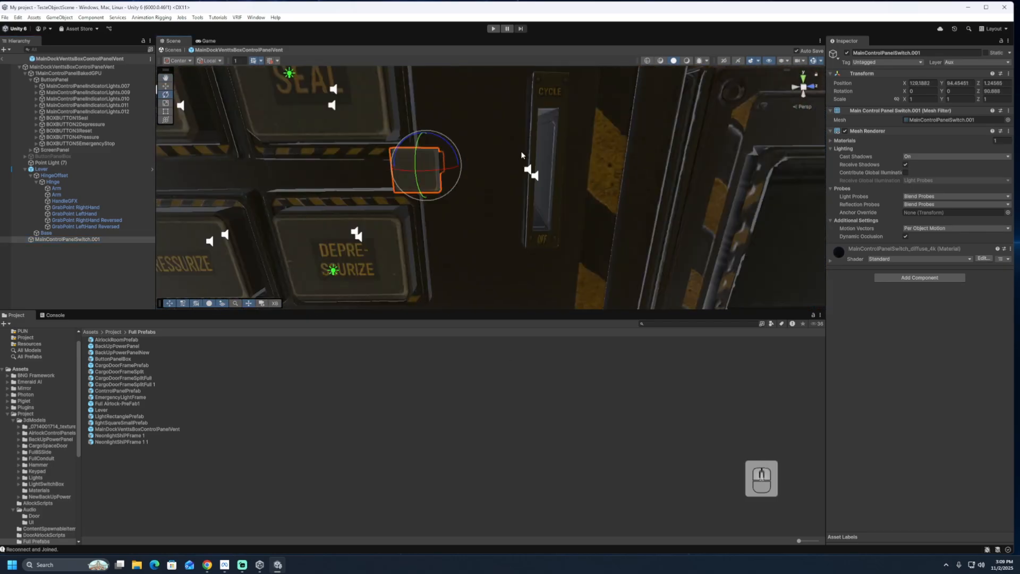
key("w")
left_click_drag(444, 171, 569, 174)
right_click_drag(599, 200, 542, 228)
Try nesting MainControlPanelSwitch.001 under HandleGFX and adjusting it with the Transform tool
left_click_drag(68, 239, 66, 201)
scroll(476, 254, "down", 2)
right_click_drag(476, 253, 499, 168)
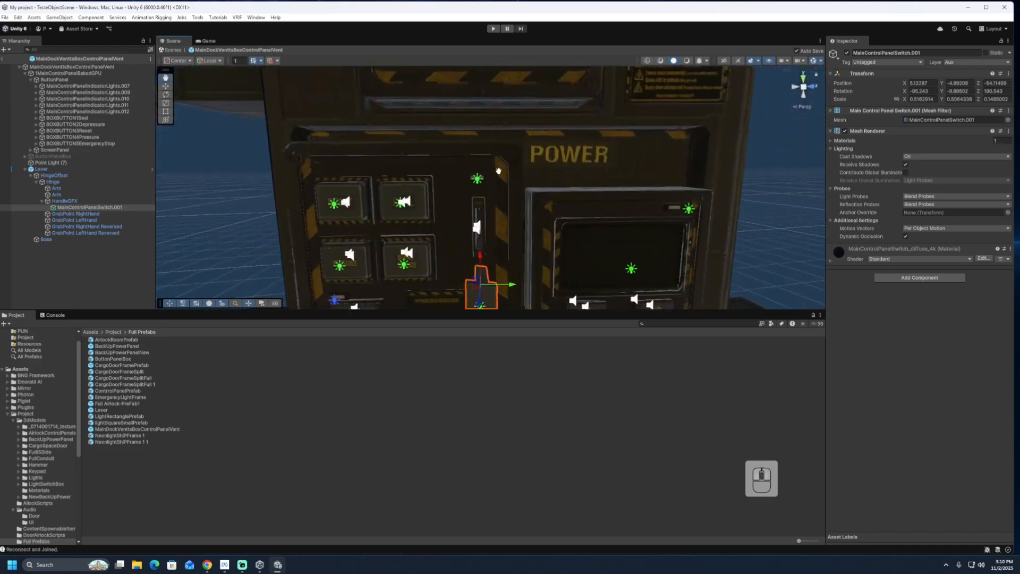
middle_click_drag(499, 168, 494, 149)
left_click(166, 119)
left_click_drag(473, 254, 444, 193)
key("ctrl+z")
scroll(505, 269, "up", 1)
middle_click_drag(506, 269, 507, 245)
left_click_drag(404, 240, 182, 180)
key("ctrl+z")
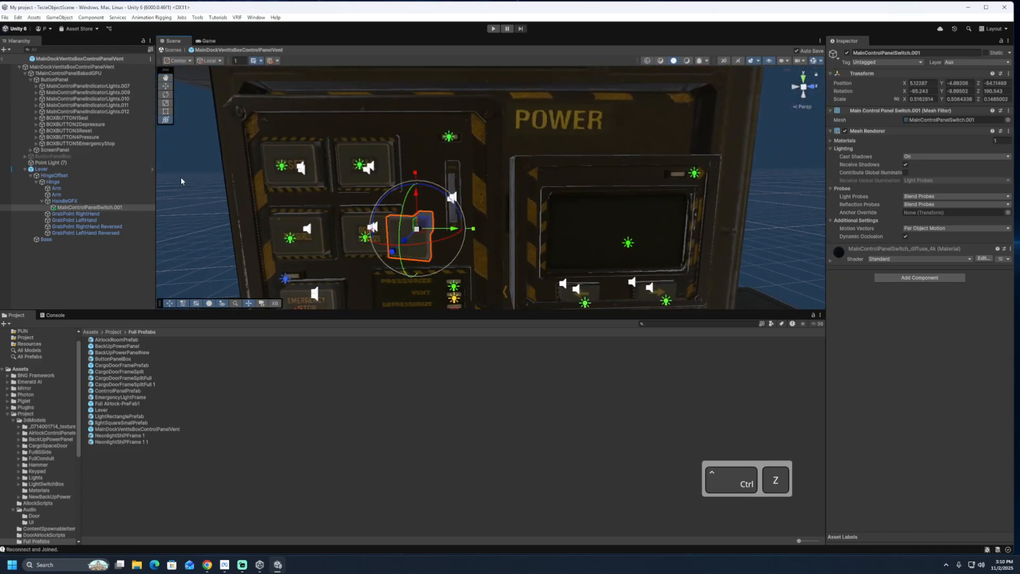
Try moving the switch back to the CYCLE slot and taking it out of HandleGFX
right_click_drag(182, 180, 409, 229)
left_click_drag(388, 240, 513, 207)
right_click_drag(513, 207, 472, 223)
scroll(400, 239, "up", 2)
scroll(471, 224, "down", 5)
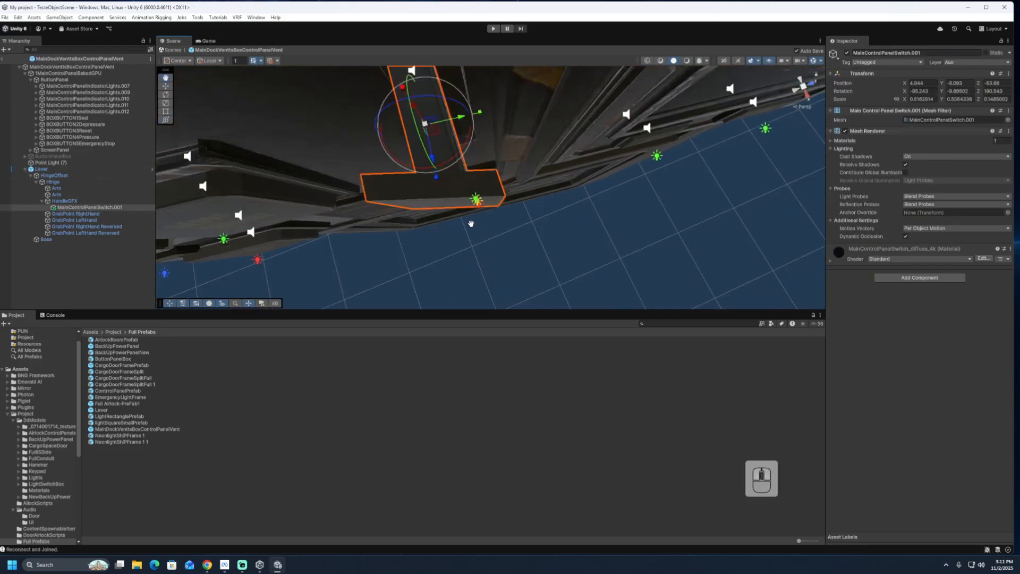
left_click_drag(116, 208, 83, 239)
double_click(83, 239)
Undo the trial nesting and moves of MainControlPanelSwitch.001 and parent it directly to Hinge
right_click_drag(468, 202, 508, 225)
key("ctrl+z")
key("ctrl+z")
key("ctrl+z")
key("ctrl+z")
key("ctrl+z")
scroll(469, 195, "down", 1)
key("ctrl+z")
key("ctrl+z")
left_click_drag(67, 297, 71, 241)
right_click_drag(425, 212, 478, 212)
Select the lever's four GrabPoint objects together and activate the Move tool
left_click(64, 258)
left_click(75, 264)
left_click(85, 284, "shift")
middle_click_drag(468, 202, 505, 261)
right_click_drag(505, 260, 167, 104)
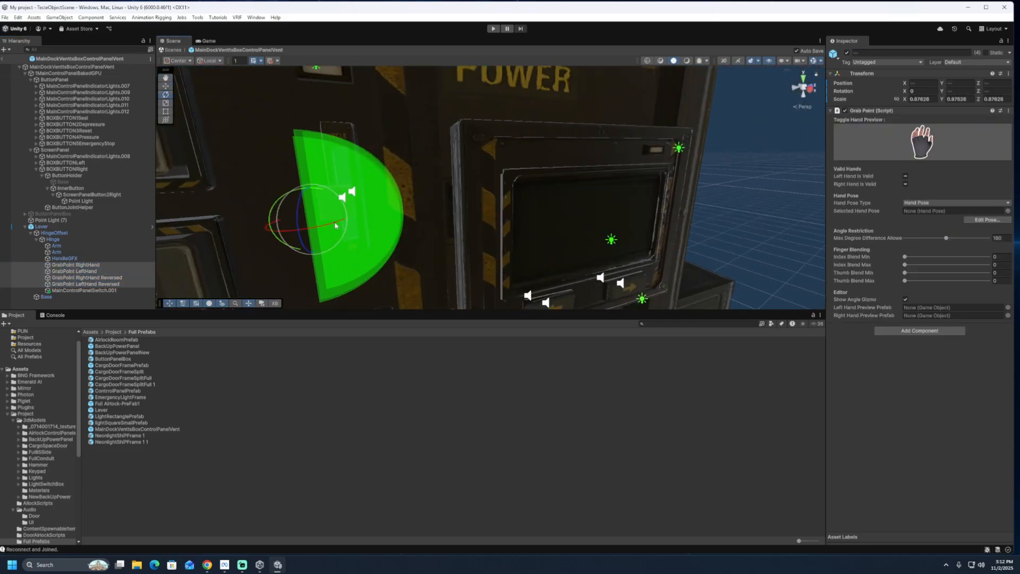
right_click_drag(335, 225, 424, 16)
key("w")
Examine the vent control panel inside Full Airlock-PreFab1 and enlarge the project asset area
scroll(528, 219, "up", 3)
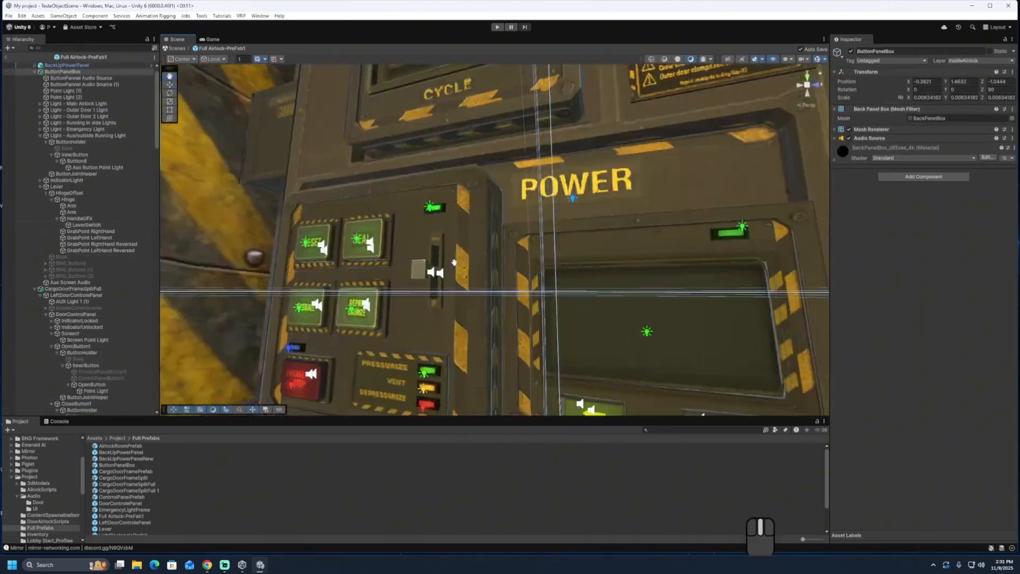
middle_click_drag(584, 297, 552, 326)
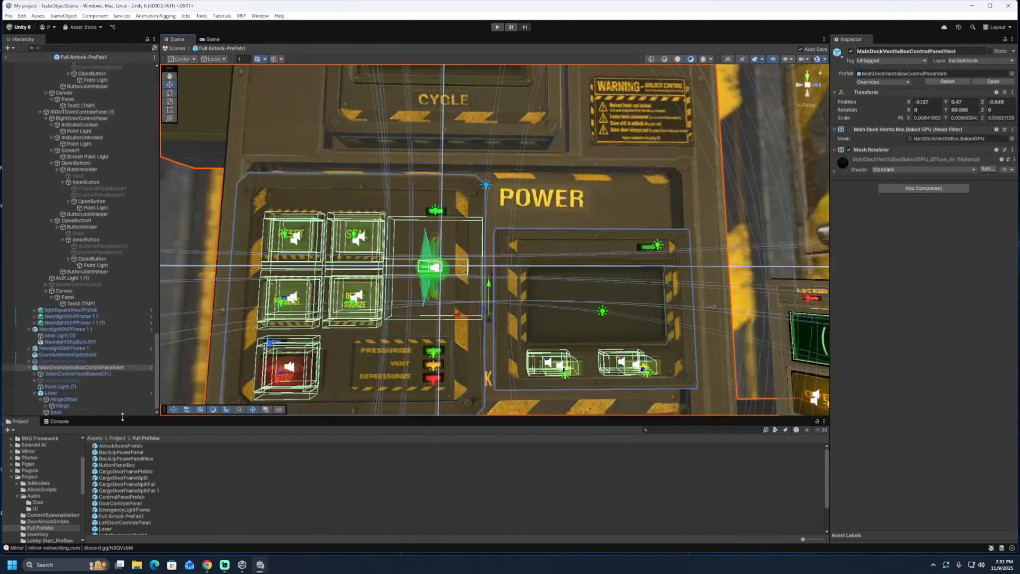
left_click_drag(122, 417, 123, 313)
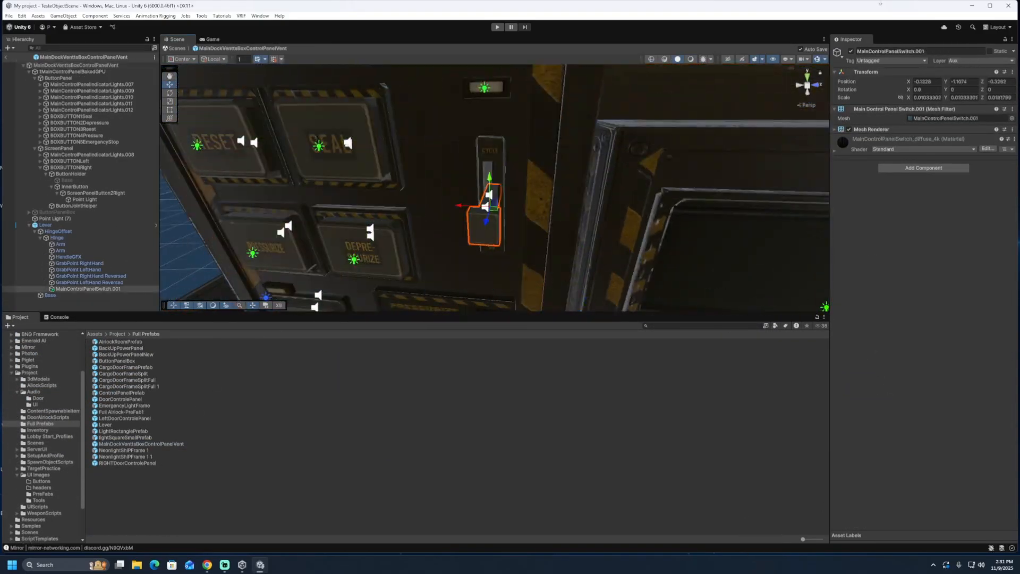
Review the transforms, box colliders and joint settings of the Lever, HingeOffset, Hinge and Arm objects
left_click(76, 239)
left_click(74, 232)
left_click_drag(571, 229, 449, 239, "alt")
middle_click_drag(449, 239, 590, 199)
left_click(79, 224)
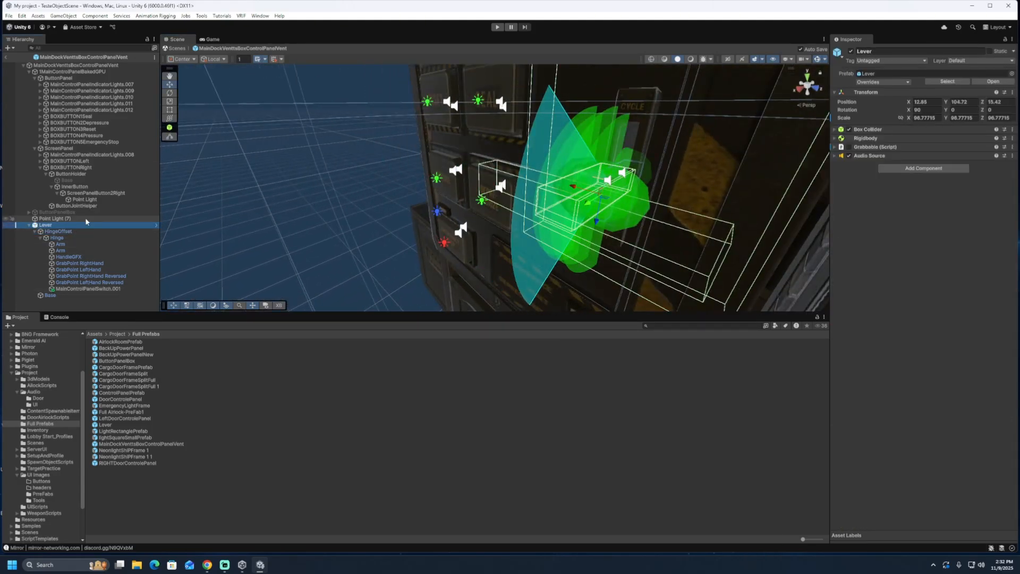
left_click(835, 130)
left_click(57, 237)
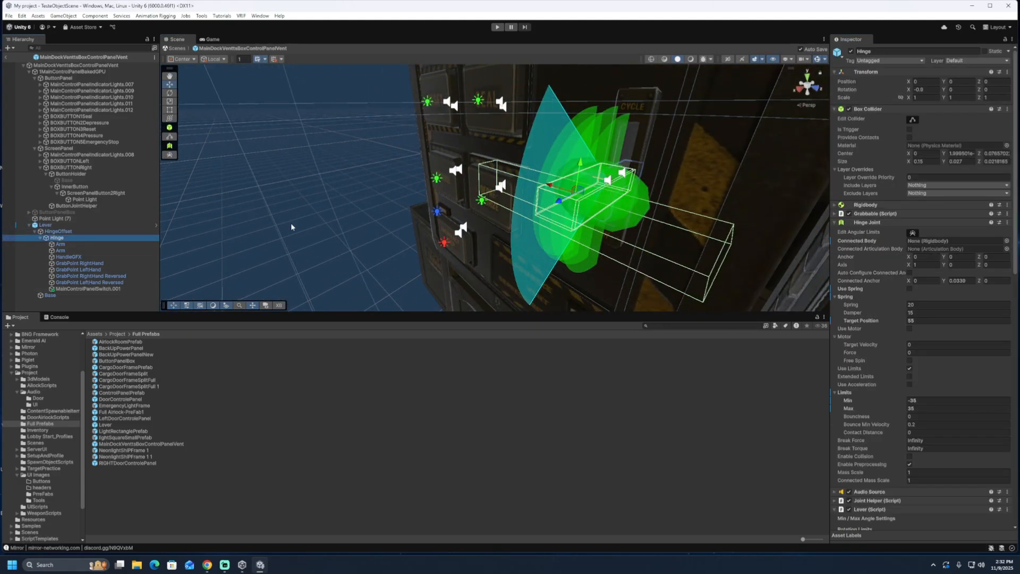
left_click(89, 244)
left_click(88, 251)
left_click(89, 239)
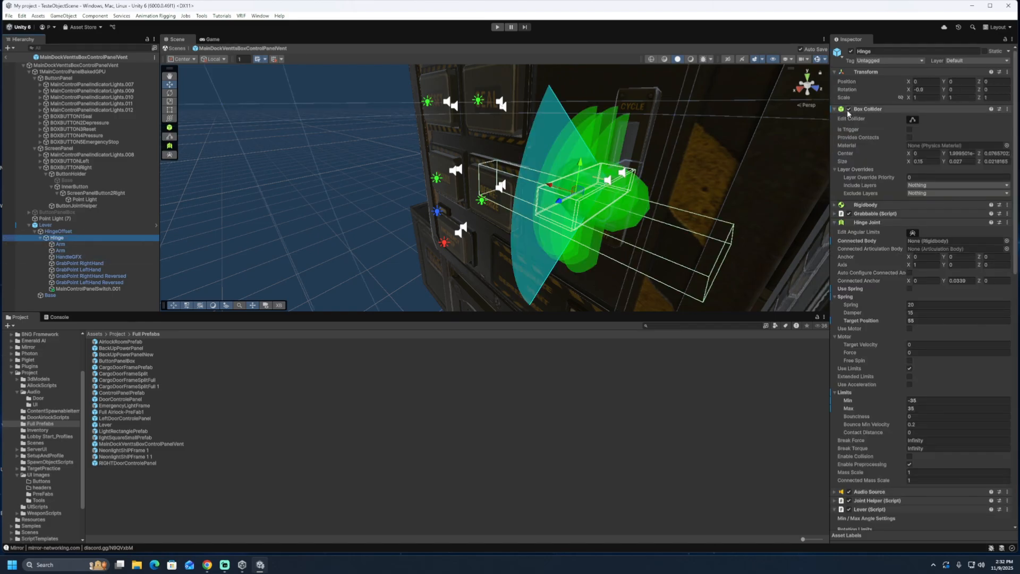
Rotate the lever's Hinge about its pivot to check how the handle and its colliders swing
left_click_drag(759, 205, 813, 207, "alt")
middle_click_drag(675, 205, 542, 202)
left_click(542, 202)
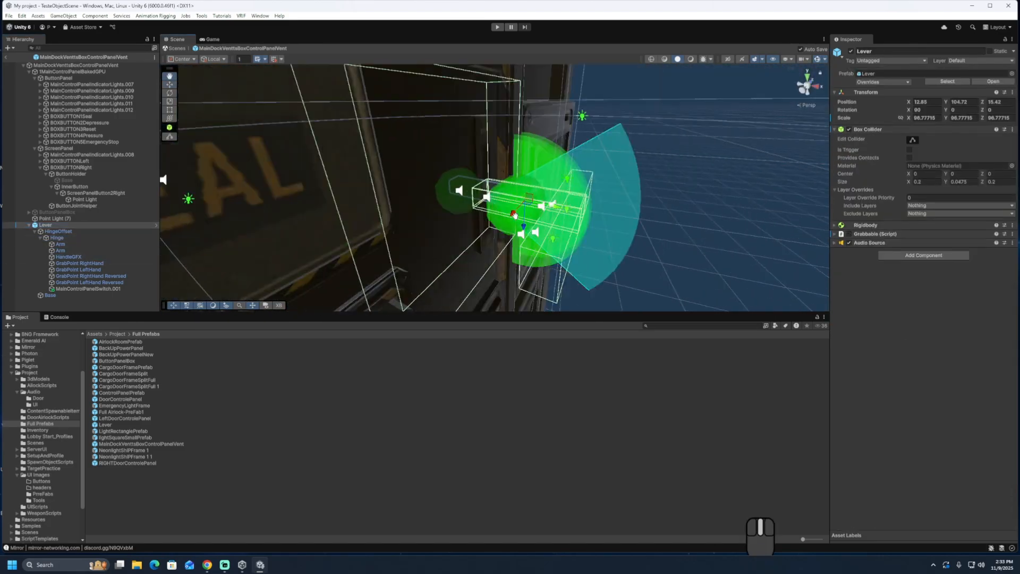
left_click_drag(542, 202, 627, 204, "alt")
left_click(81, 232)
left_click(103, 240)
key("e")
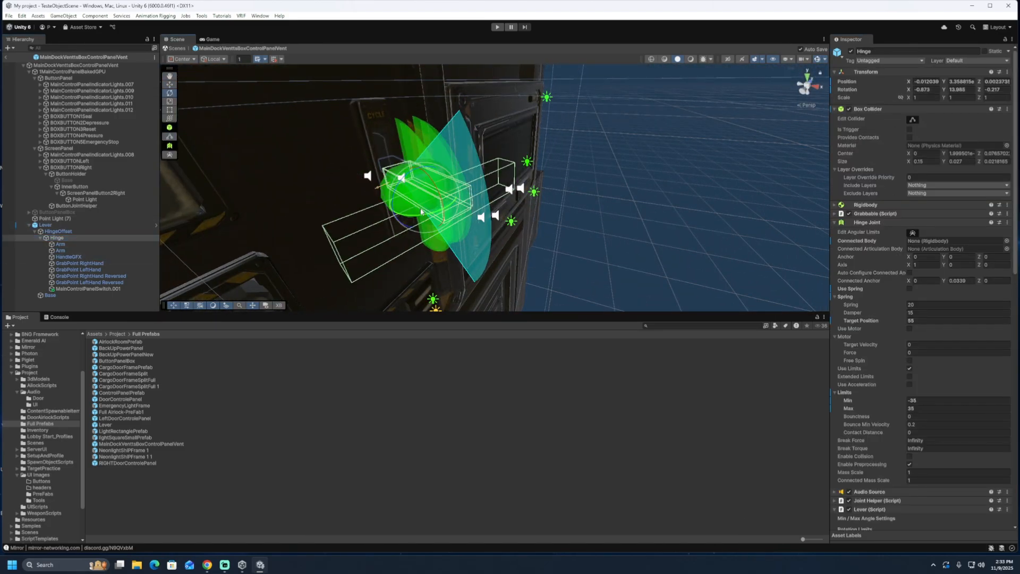
left_click_drag(366, 260, 434, 212)
left_click_drag(494, 169, 377, 175)
scroll(457, 202, "up", 3)
Set the Hinge Snap Switch's Hard Clamp Tolerance to 15 and disable Allow Physics Forces in the Lever script
left_click_drag(457, 202, 611, 234, "alt")
middle_click_drag(611, 234, 558, 229)
mouse_move(558, 228)
right_mouse_down()
mouse_move(691, 223)
mouse_move(563, 234)
right_mouse_up()
scroll(866, 342, "down", 15)
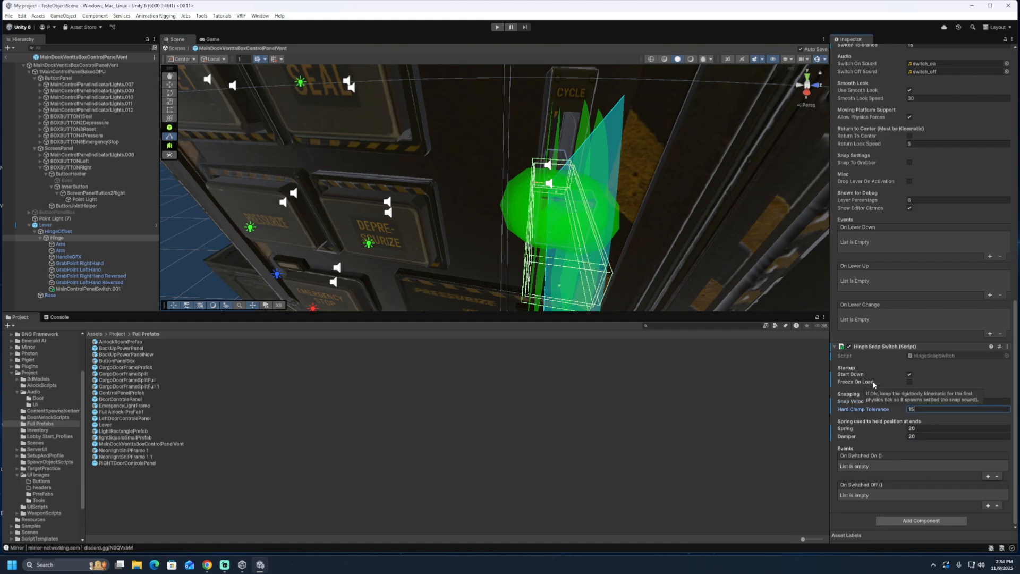
scroll(866, 380, "up", 10)
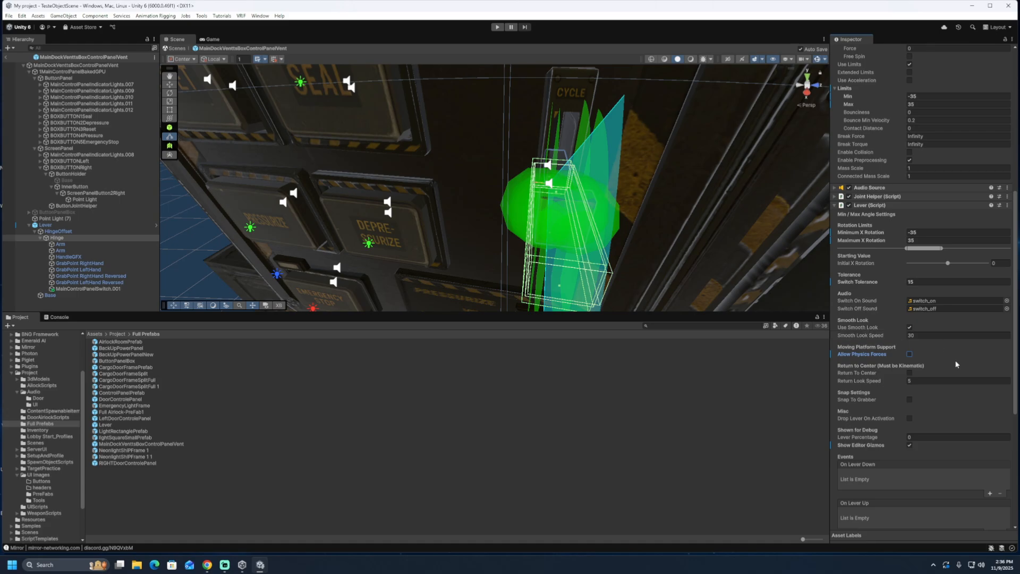
Save the vent control panel prefab and run the game to test the lever, stopping play mode when done
key("ctrl+s")
key("ctrl+p")
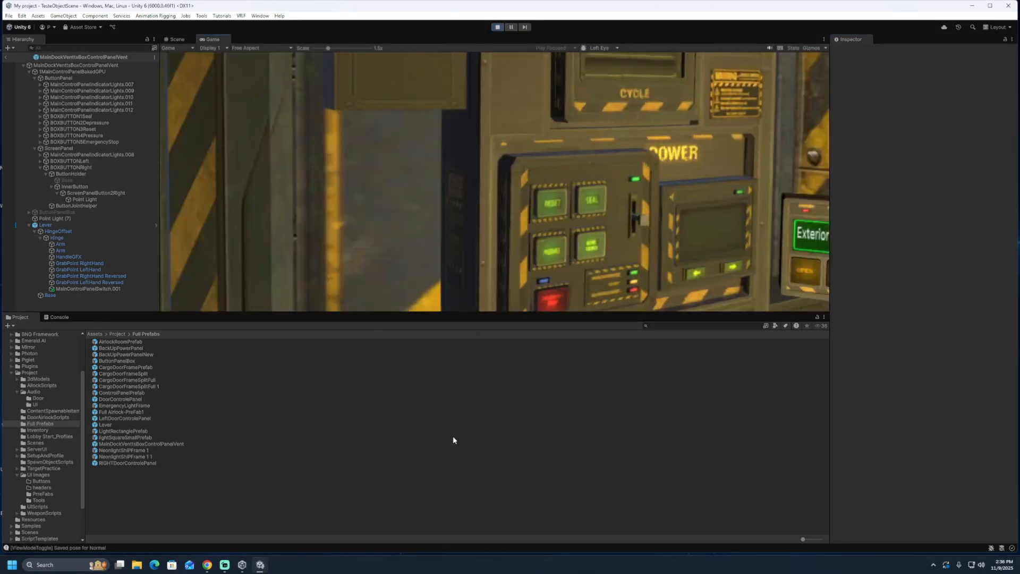
key("ctrl+p")
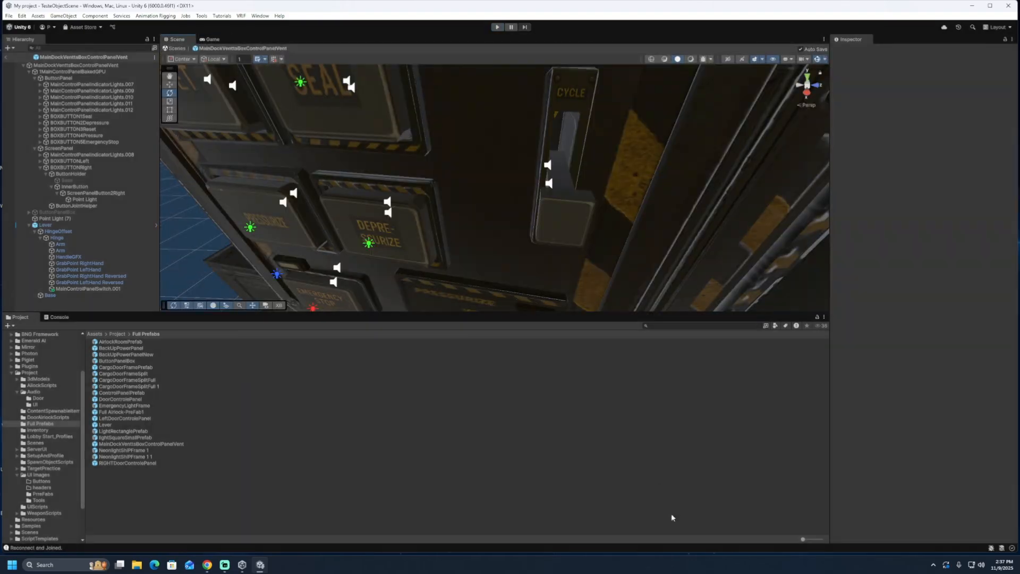
Inspect the control panel within Full Airlock-PreFab1 and reopen the MainDock vent control panel prefab to view its lever
double_click(128, 412)
left_click(425, 221)
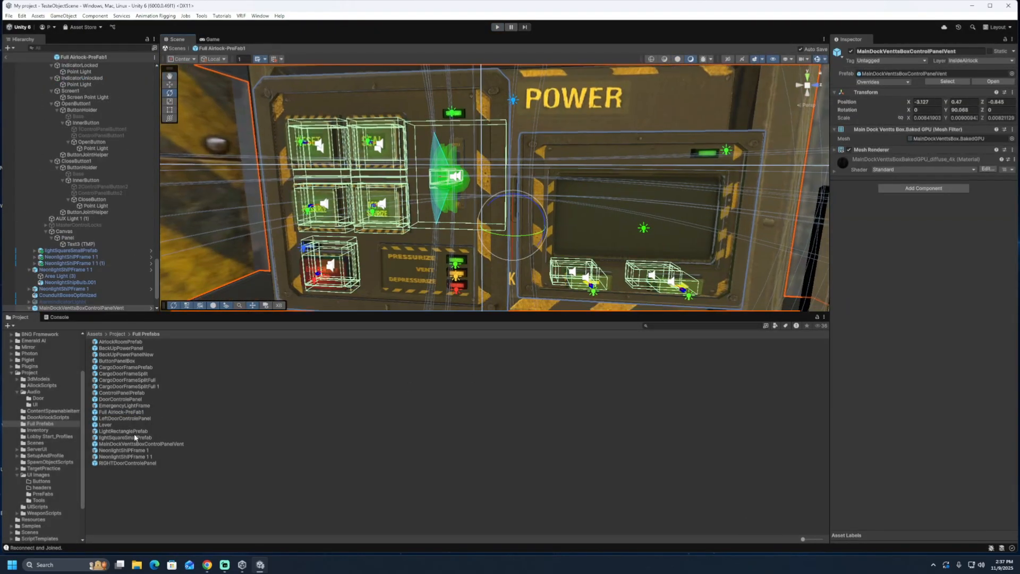
double_click(137, 443)
left_click(74, 232)
scroll(494, 186, "up", 3)
middle_click_drag(510, 160, 447, 207)
Disable Use Smooth Look on the lever's Hinge, set its Hard Clamp Tolerance to 5, and test the lever in play mode
left_click(58, 238)
scroll(915, 317, "down", 7)
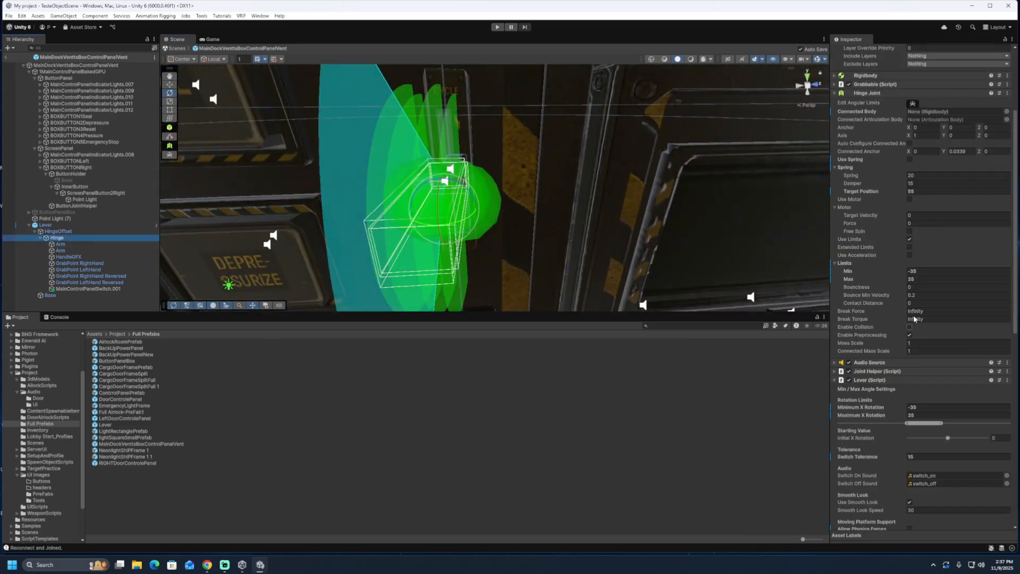
scroll(903, 303, "up", 3)
scroll(879, 393, "down", 6)
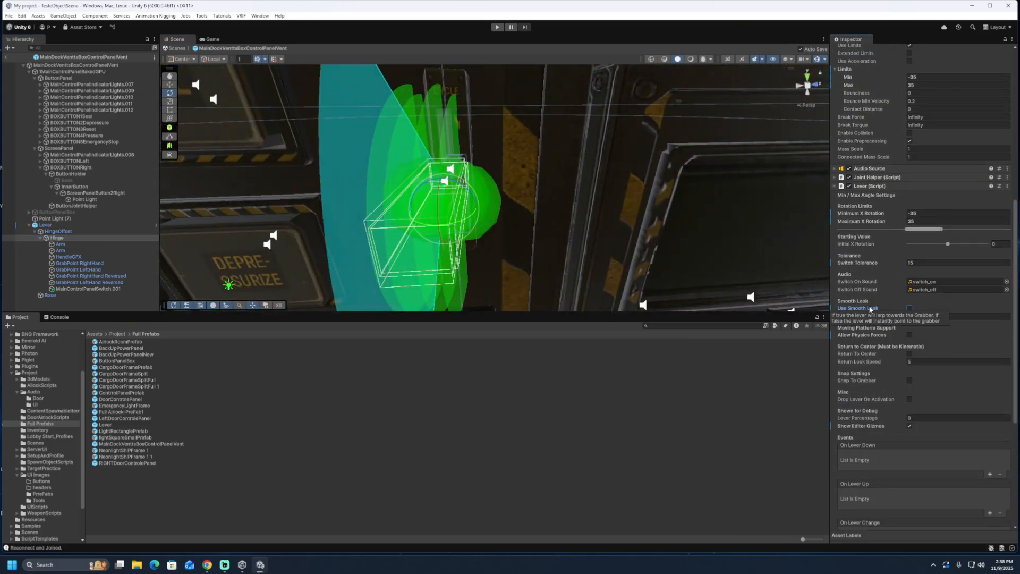
scroll(874, 335, "down", 1)
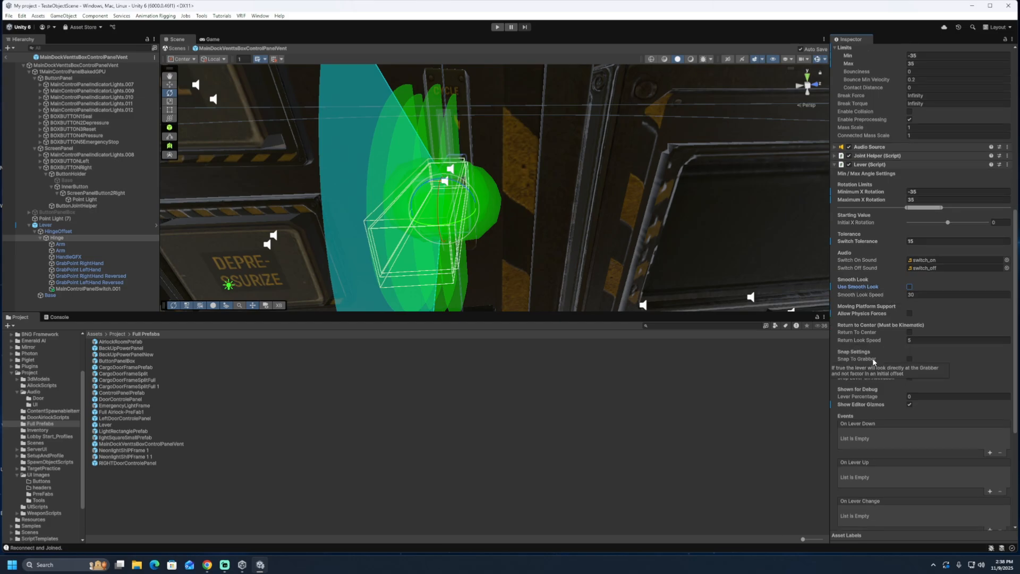
scroll(935, 373, "down", 4)
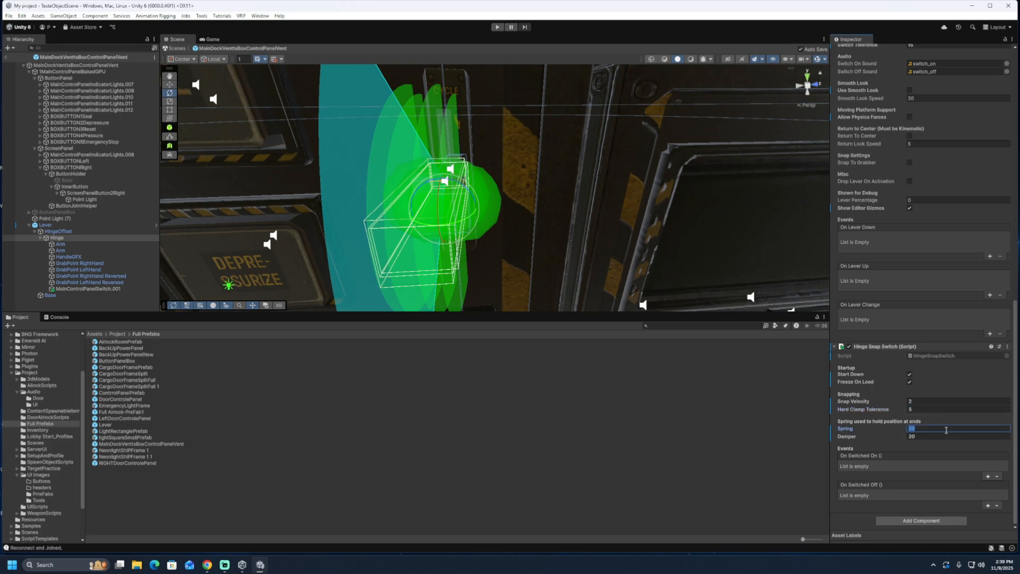
left_click(497, 27)
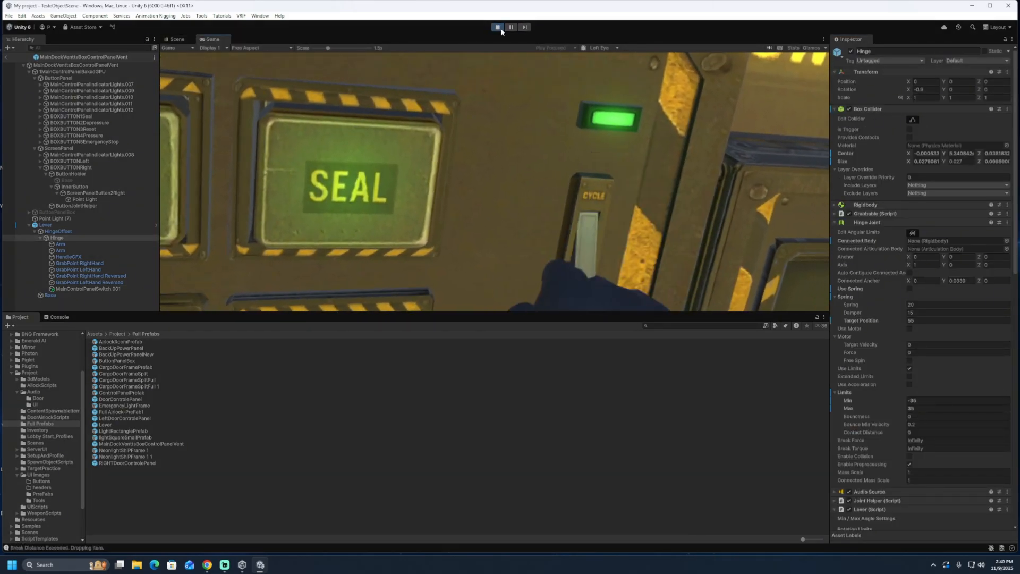
left_click(500, 28)
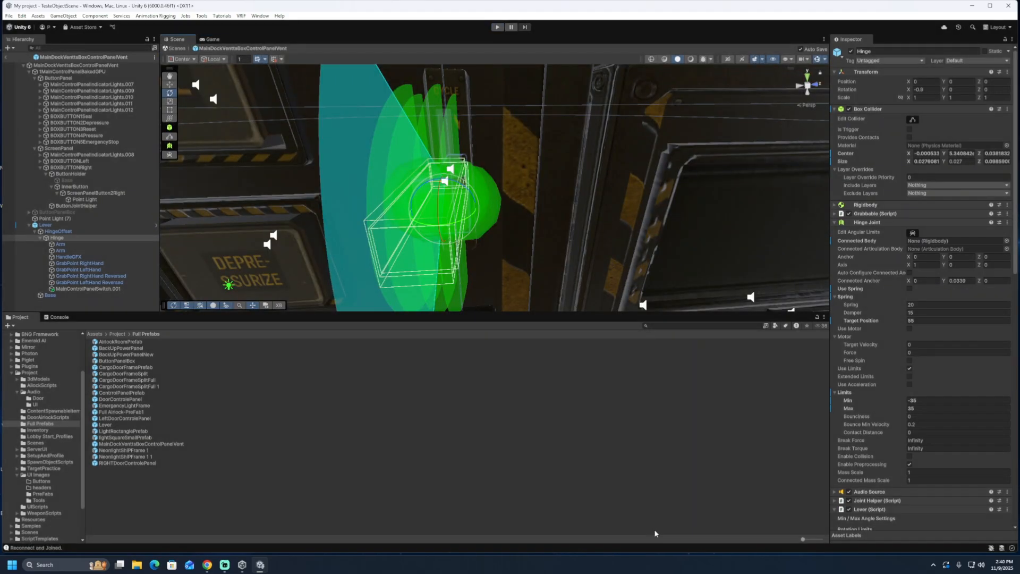
Reorder MainControlPanelSwitch.001 to be the first child of the lever's Hinge, above the Arm objects
left_click(46, 224)
right_click_drag(638, 213, 799, 277)
left_click(58, 231)
scroll(504, 237, "down", 2)
middle_click_drag(504, 237, 460, 237)
left_click(88, 288)
left_click(46, 225)
left_click(94, 257)
left_click(101, 264)
left_click_drag(100, 289, 98, 242)
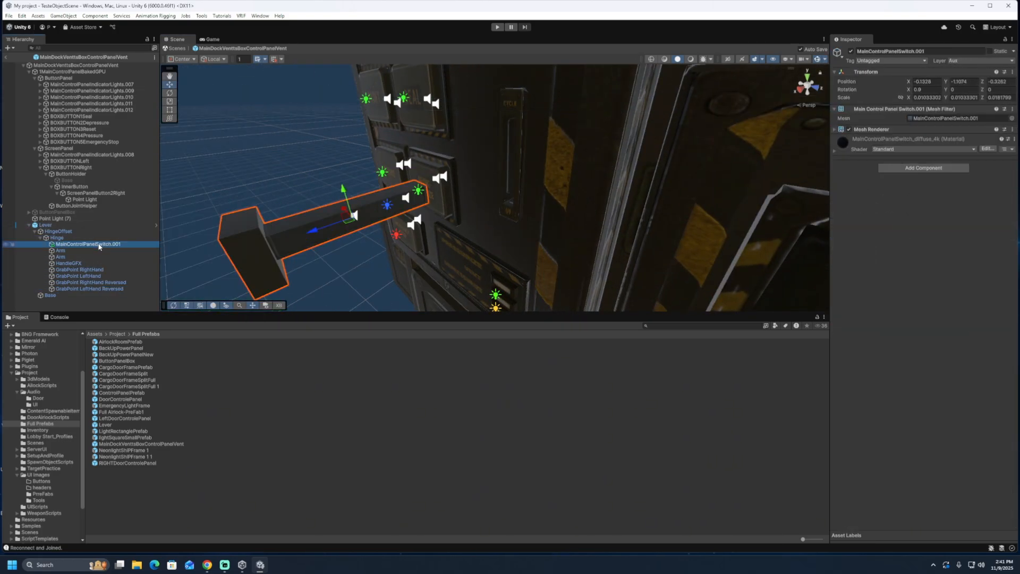
Review the old lever's Hinge Snap Switch settings and the new Lever's colliders in the vent panel prefab
scroll(255, 229, "down", 3)
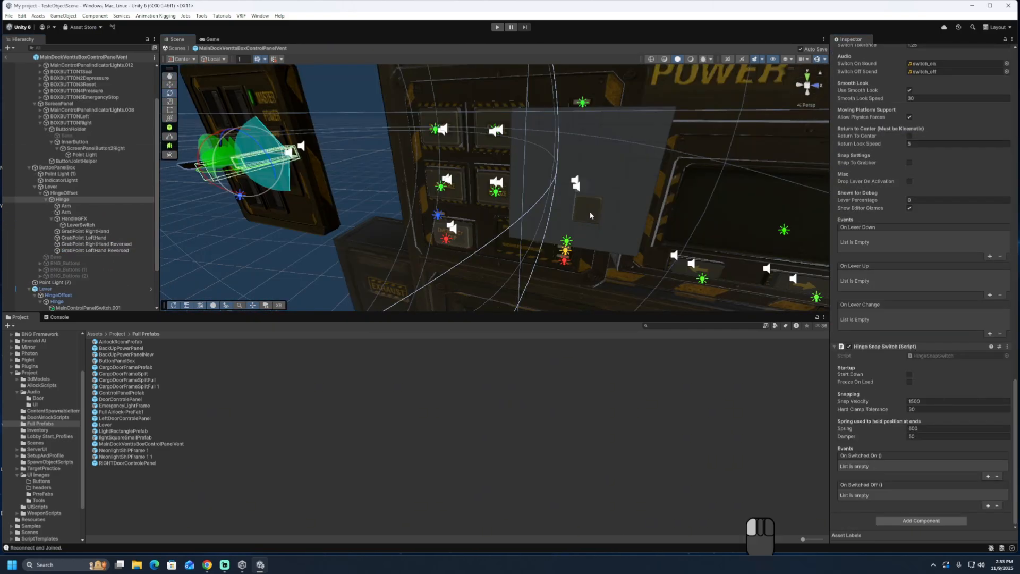
left_click(591, 216)
middle_click_drag(592, 215, 463, 255)
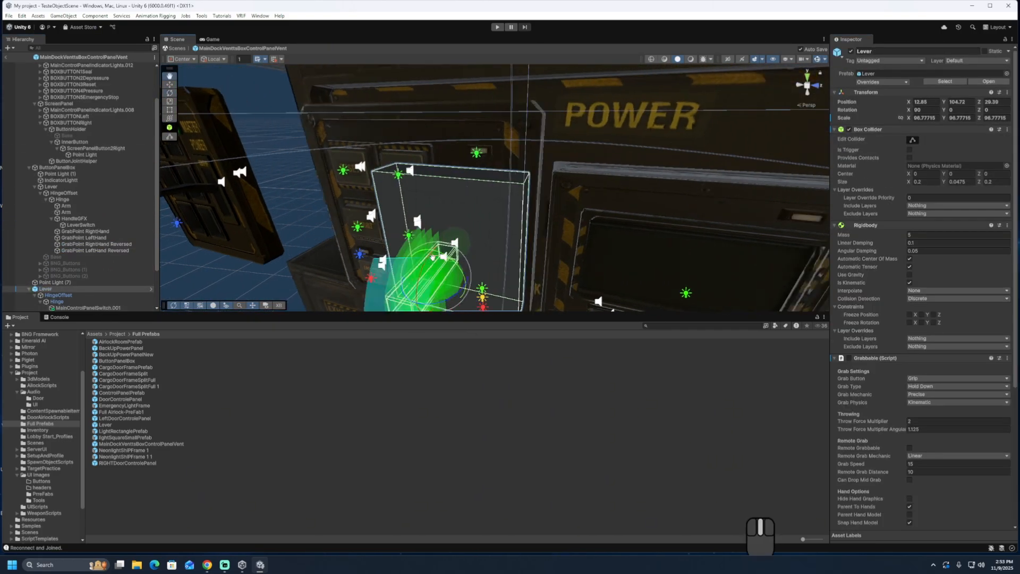
left_click_drag(463, 255, 319, 244, "alt")
scroll(100, 266, "down", 3)
Try to assign a connected body to the Hinge Joint of the new lever's Hinge
left_click(102, 309)
left_click(93, 257)
left_click(89, 246)
left_click(59, 250)
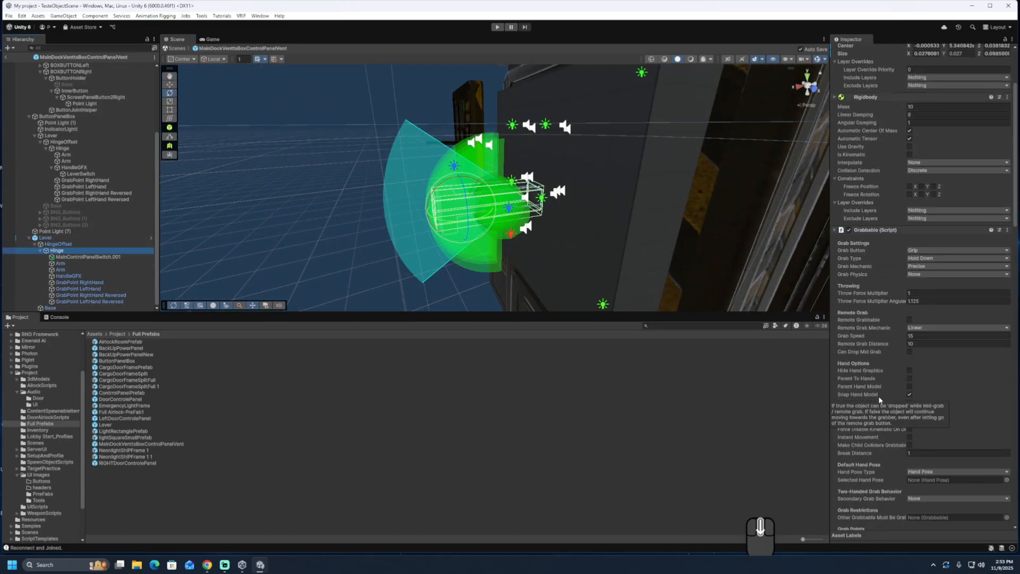
scroll(876, 336, "down", 10)
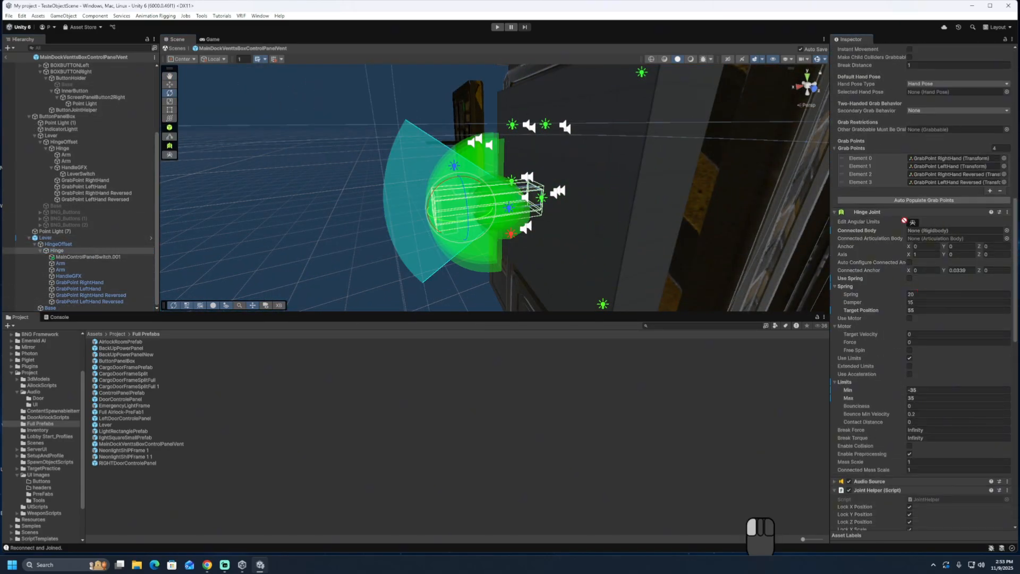
left_click_drag(904, 220, 924, 230)
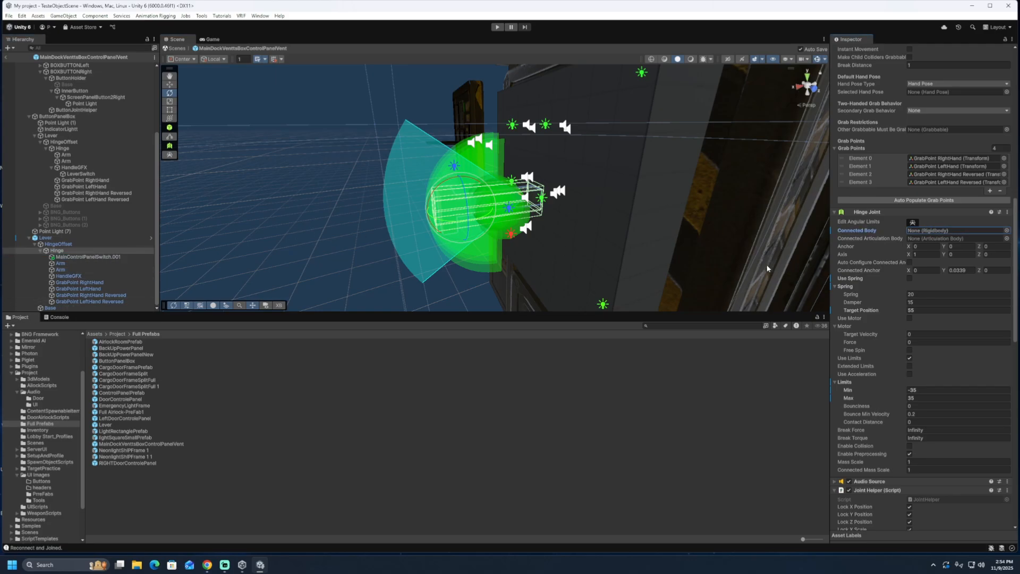
Unpack the new Lever prefab instance in the vent control panel hierarchy
right_click(64, 239)
mouse_move(90, 349)
left_click(225, 421)
left_click(457, 208)
Compare the Hinge Joint settings of the old lever's Hinge with those of the new lever's Hinge
left_click(74, 148)
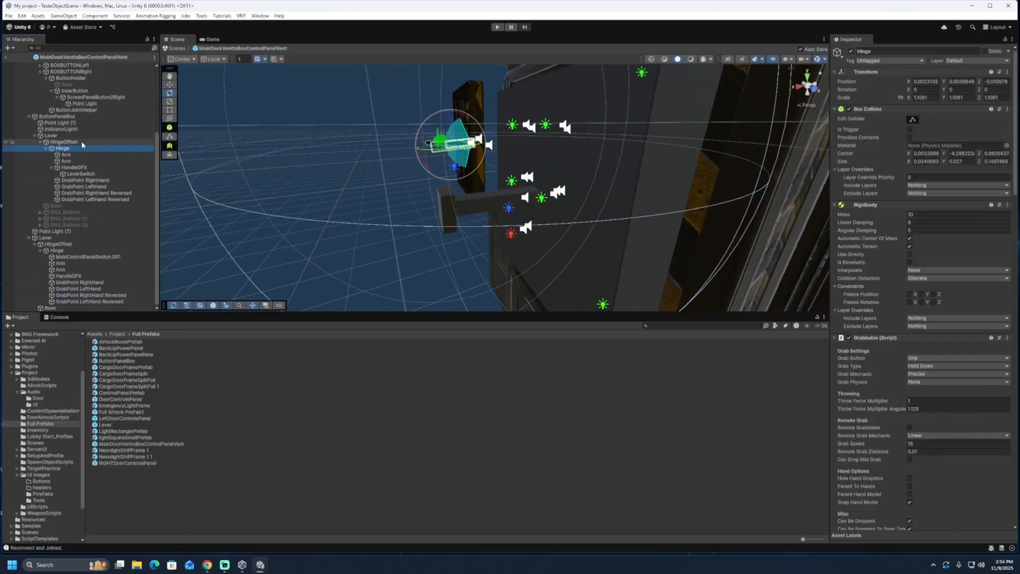
scroll(877, 387, "down", 10)
left_click(929, 318)
left_click(67, 243)
left_click(63, 250)
scroll(907, 457, "down", 8)
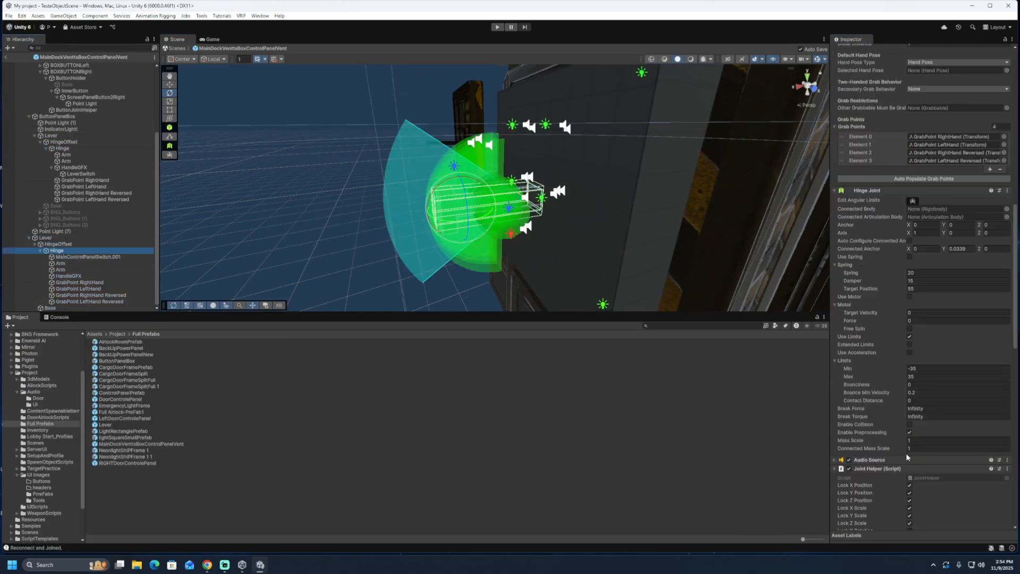
Run the game to test the unpacked Lever on the control panel, stopping play mode when done
left_click(45, 238)
left_click(498, 27)
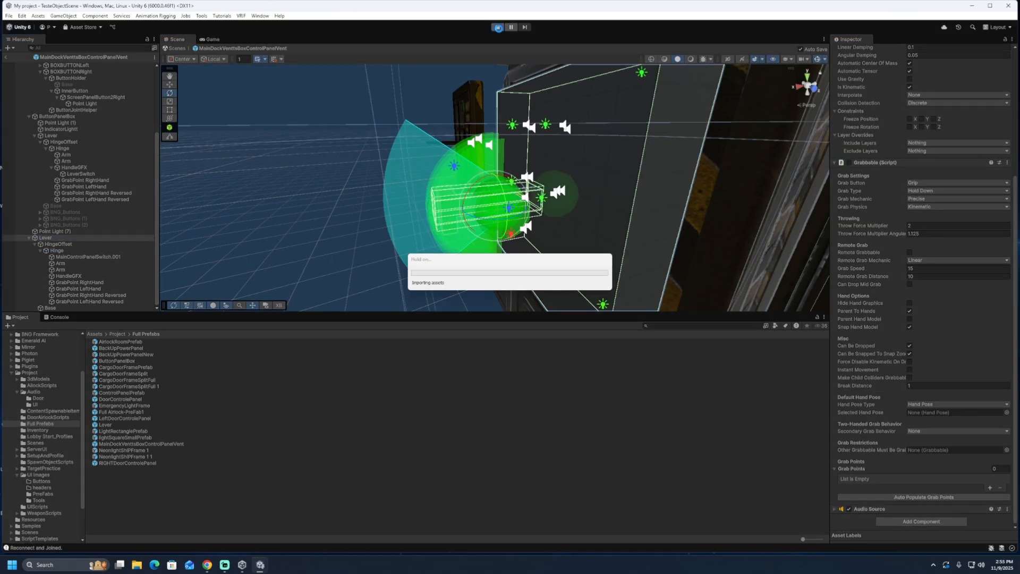
left_click(498, 27)
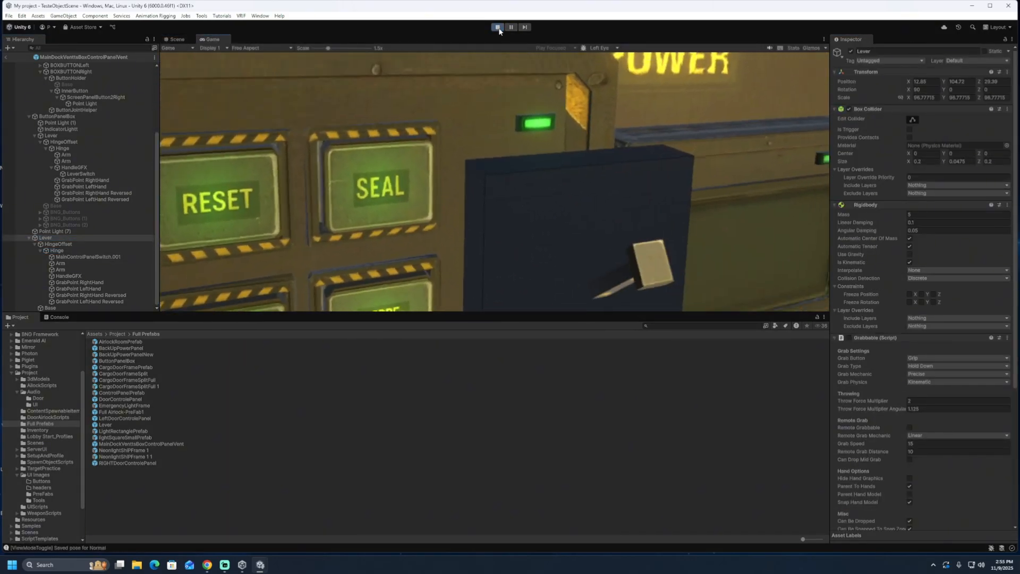
Disable the Mesh Renderer of the lever's Base and move the Lever inward so its handle sits in the CYCLE slot
left_click(50, 308)
left_click(849, 130)
left_click(45, 238)
key("w")
left_click_drag(462, 209, 497, 206)
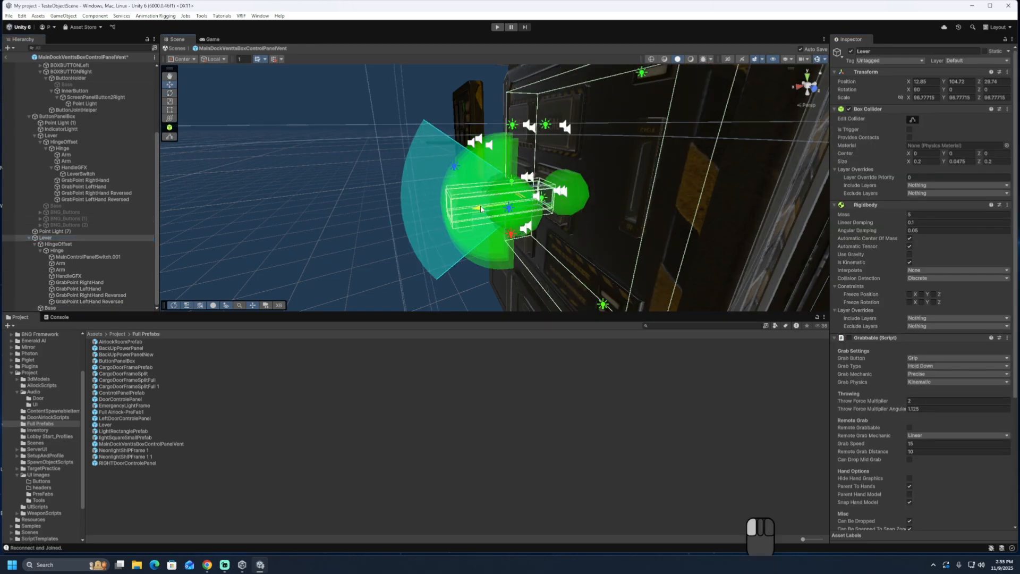
right_click_drag(611, 239, 489, 266)
middle_click_drag(490, 266, 748, 230)
right_click_drag(748, 230, 601, 234)
Set the Hinge Snap Switch's Snap Velocity to 10, Hard Clamp Tolerance to 20, and Spring and Damper to 50
scroll(888, 410, "down", 4)
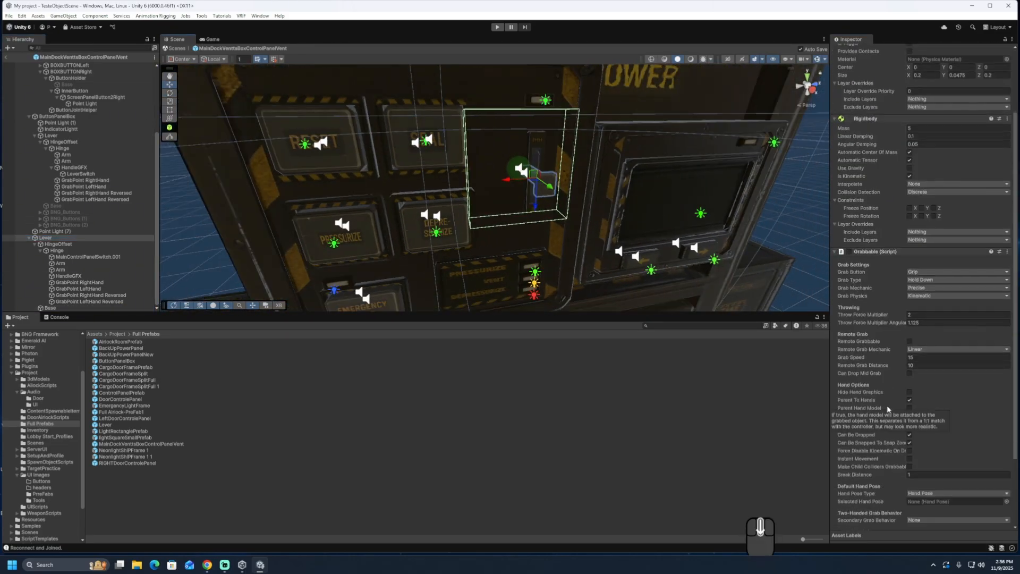
left_click(56, 250)
scroll(919, 412, "down", 10)
scroll(930, 420, "down", 10)
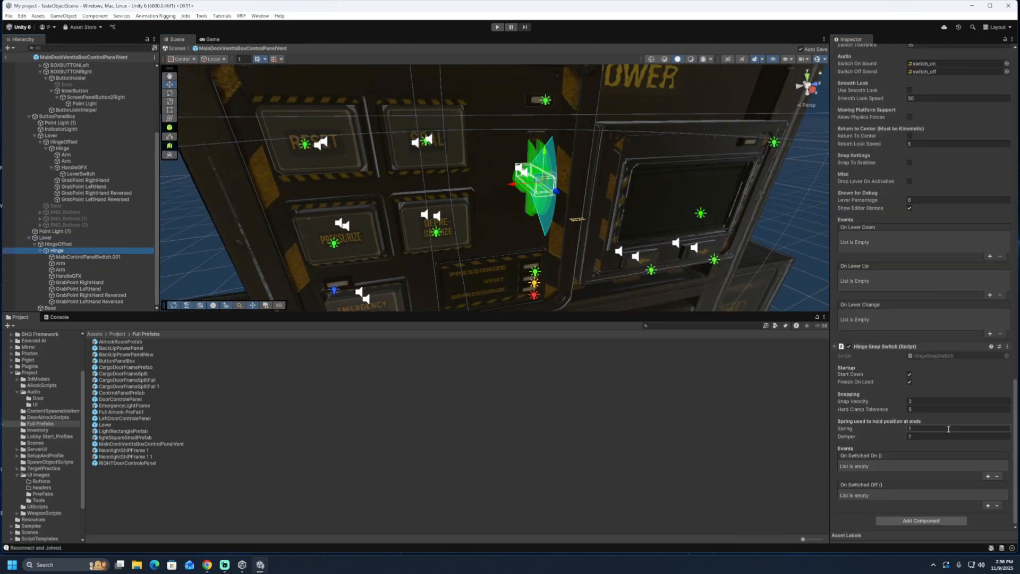
left_click(926, 403)
type("100")
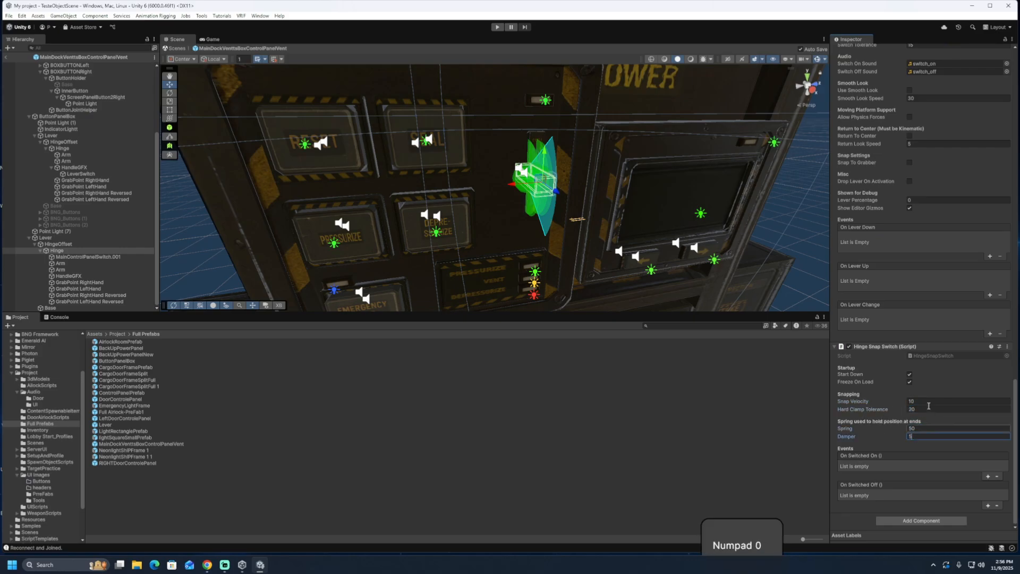
Set the lever's rotation limits and Hinge Joint limits to -45 and 45, and run the game to test it
scroll(925, 372, "up", 10)
scroll(954, 397, "down", 10)
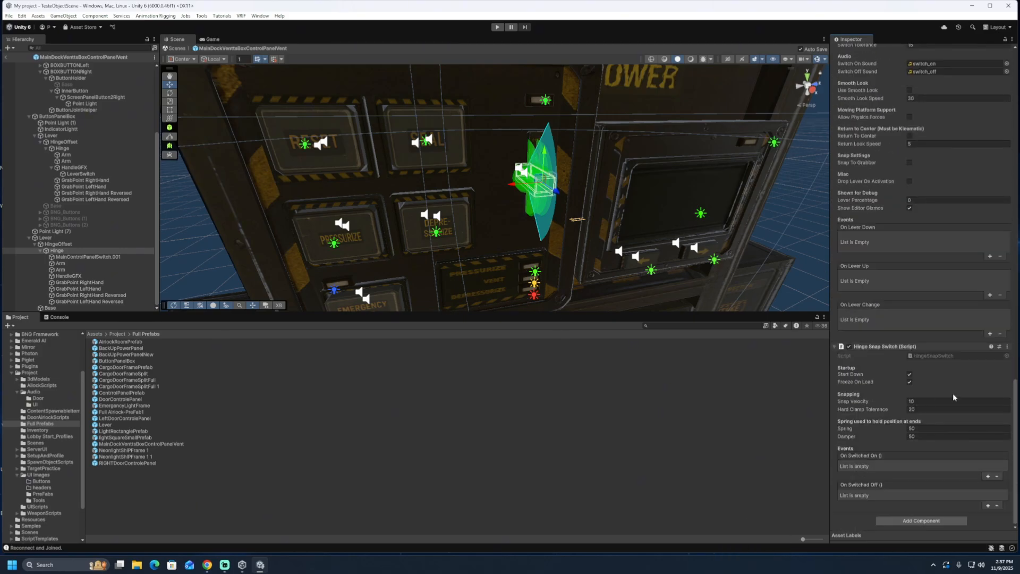
key("ctrl+p")
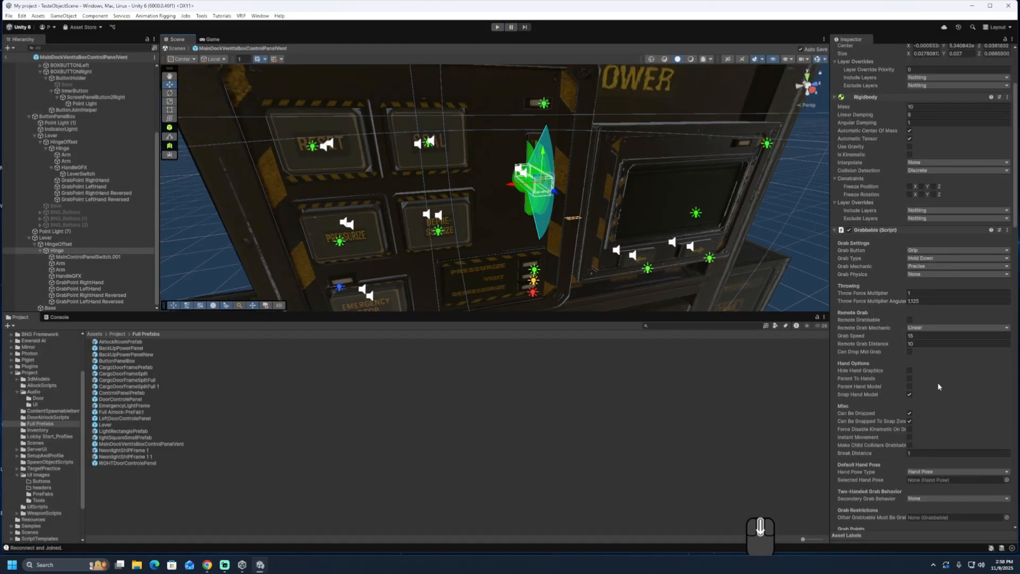
Disable Freeze On Load in the Hinge Snap Switch, set Snap Velocity to 2, and review the Hinge Joint settings
scroll(938, 386, "down", 20)
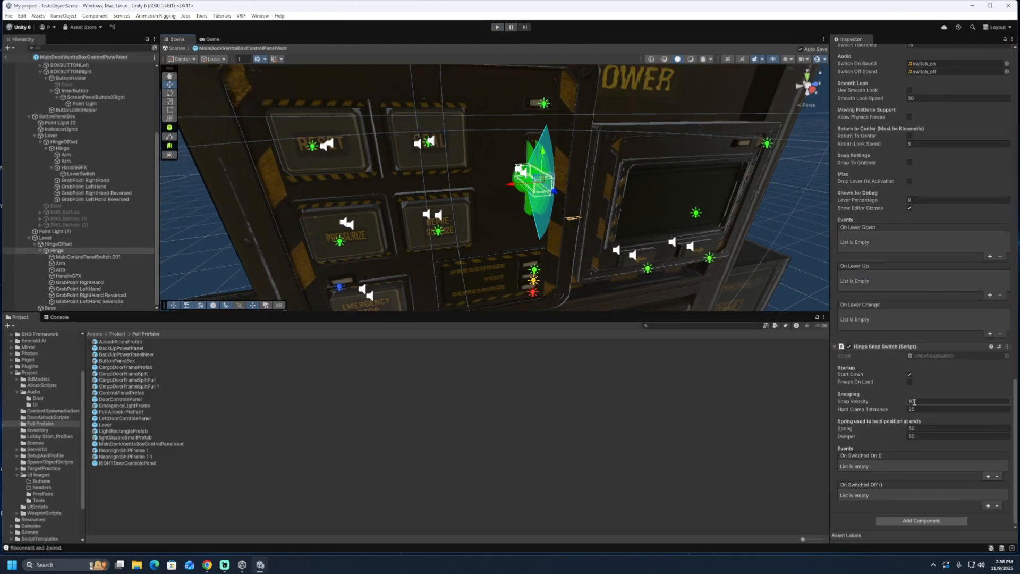
type("2")
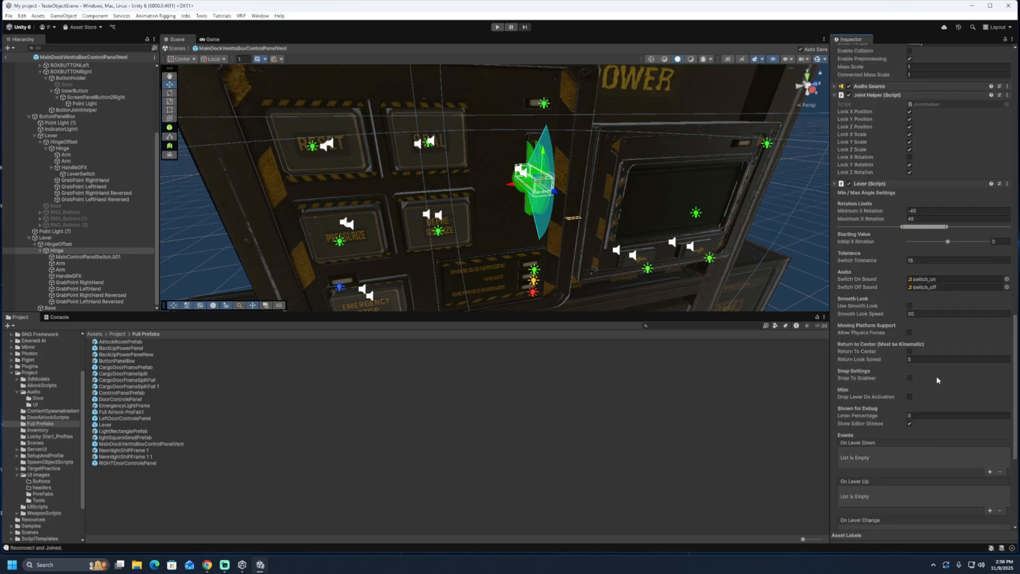
scroll(873, 340, "up", 10)
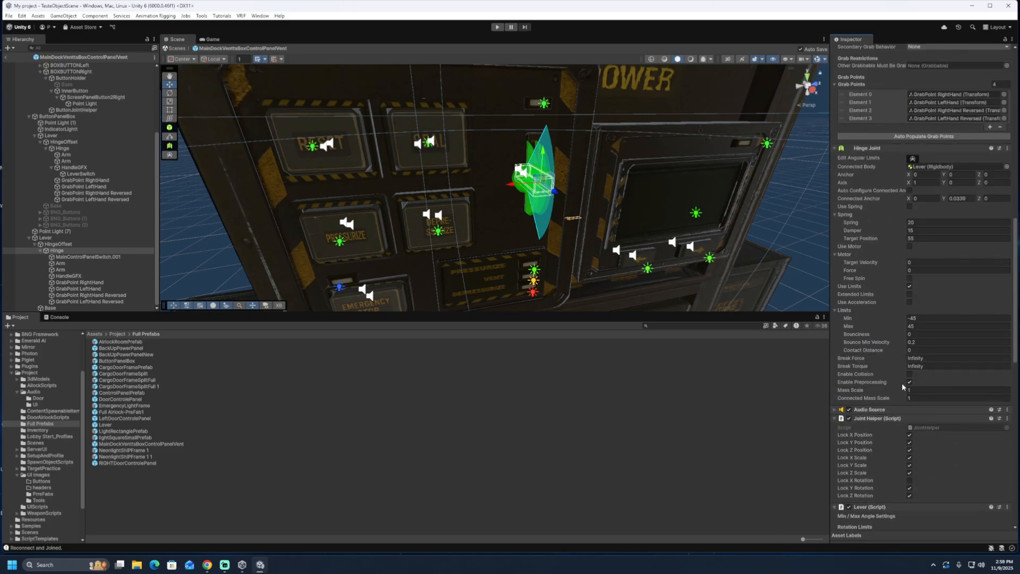
scroll(924, 400, "up", 3)
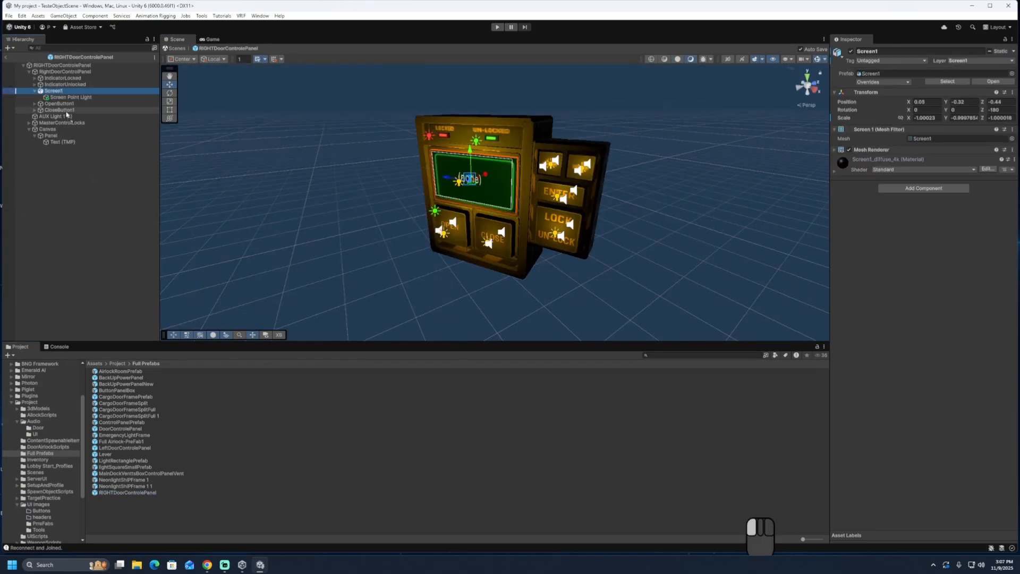
Save the right door control panel's Screen1 object as a prefab in the Full Prefabs folder
left_click_drag(149, 514, 151, 513)
right_click(55, 90)
mouse_move(120, 225)
left_click(219, 282)
left_click_drag(54, 91, 159, 512)
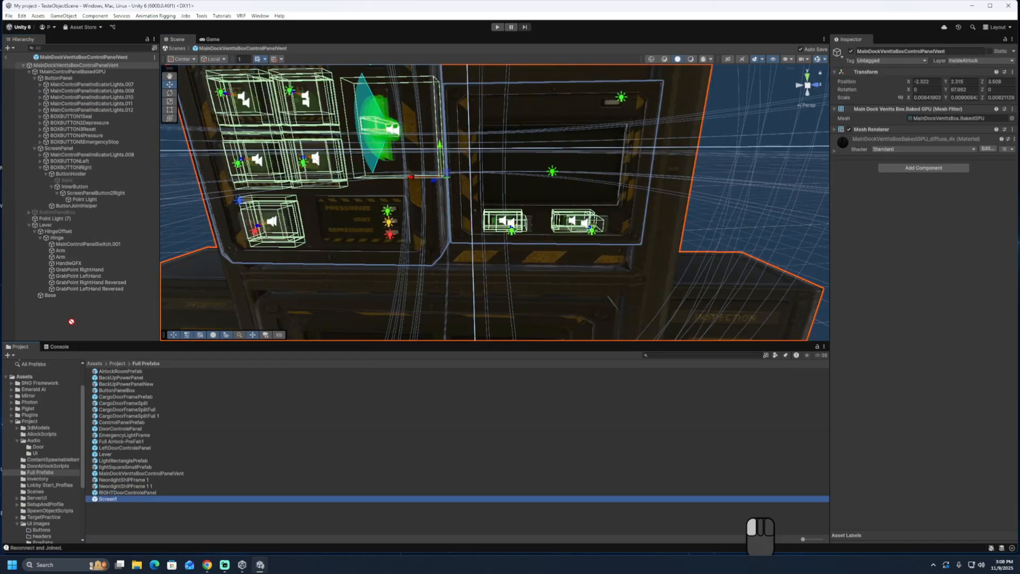
Try out the Screen1 prefab in the vent control panel and delete the Screen1 prefab asset
scroll(480, 220, "up", 5)
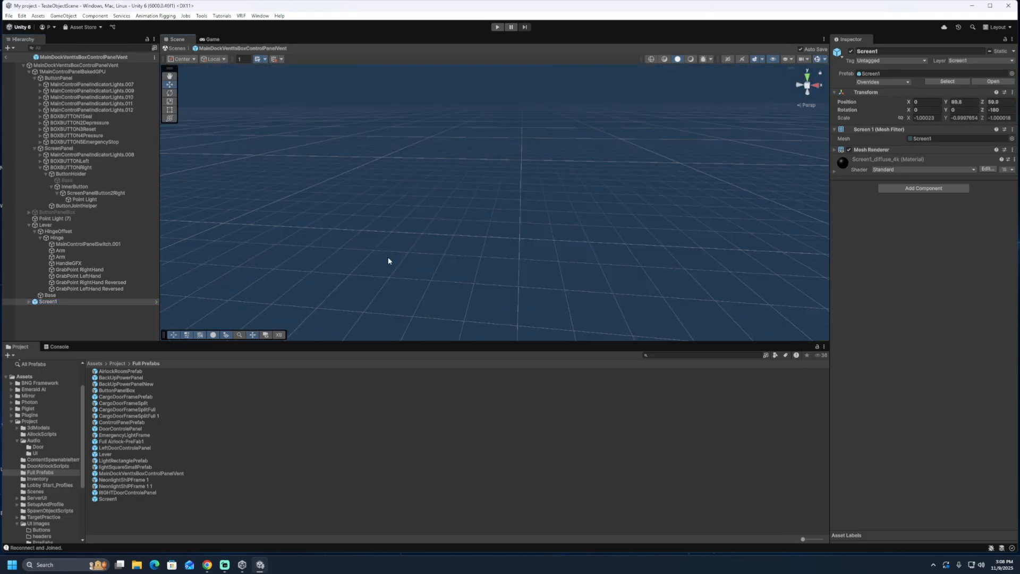
key("f")
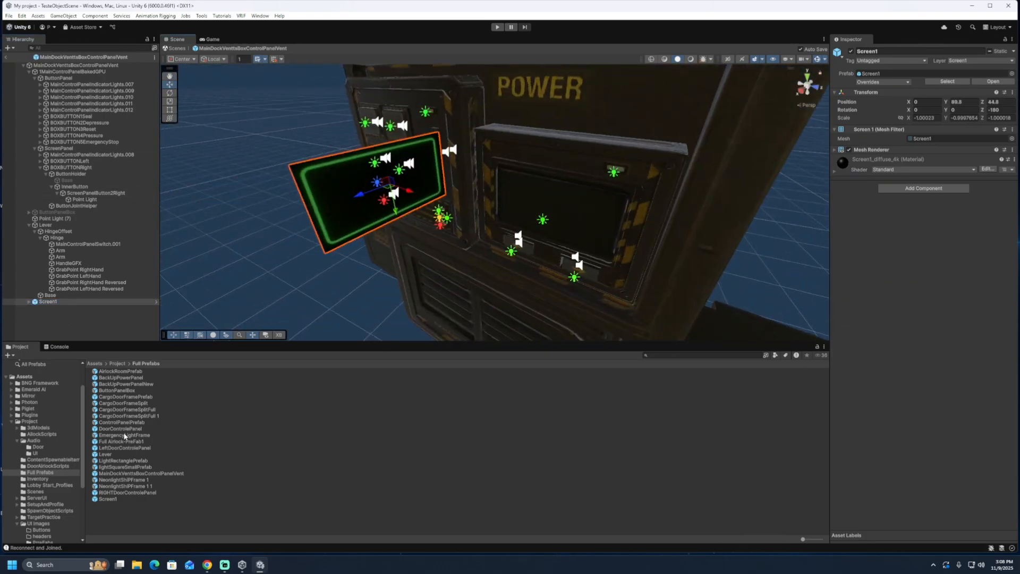
left_click(108, 499)
key("Delete")
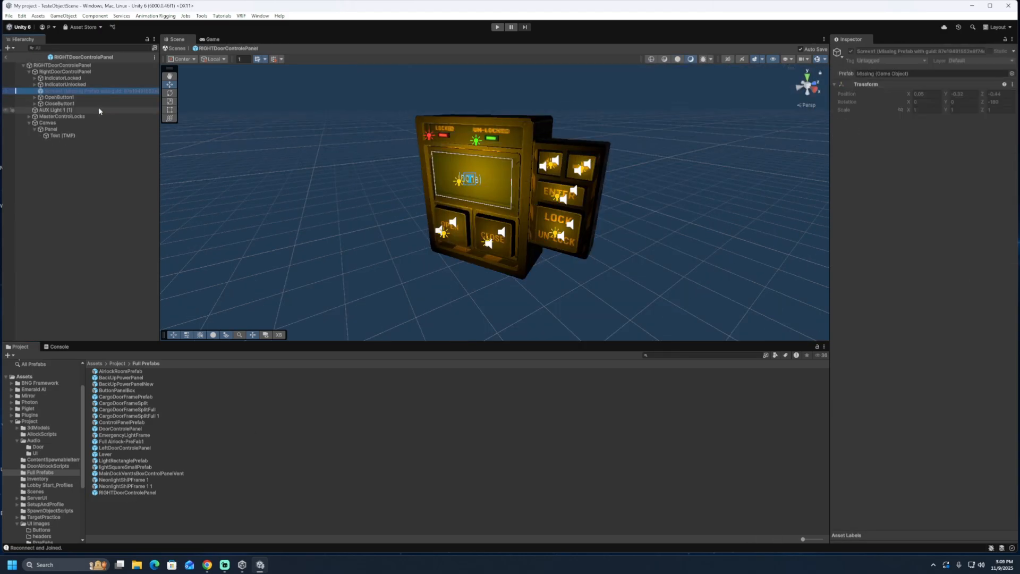
Unpack the missing Screen1 prefab in the right door panel and parent the left door panel's Canvas under its Screen1
right_click(82, 90)
left_click(234, 239)
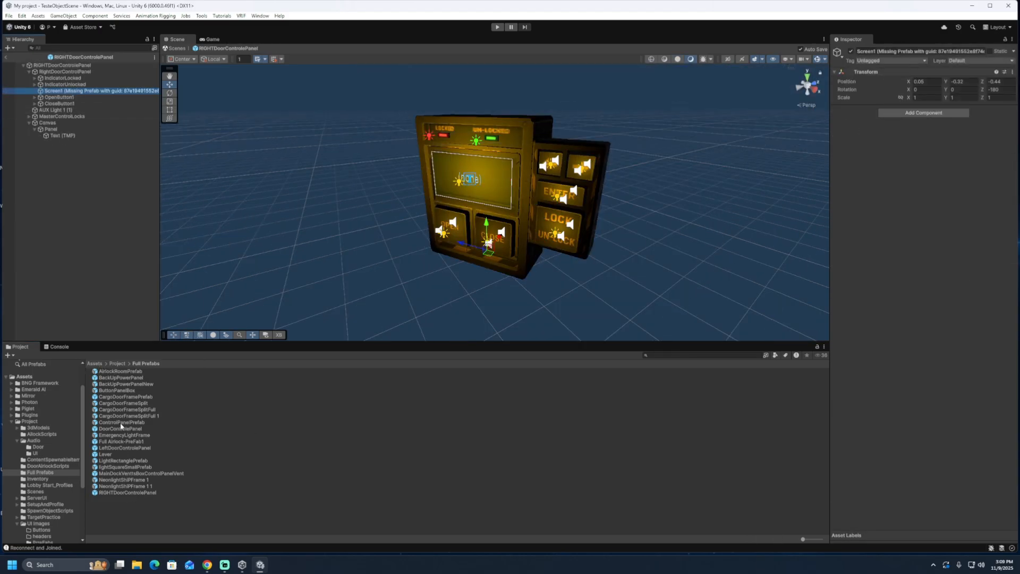
double_click(124, 448)
left_click_drag(53, 124, 61, 91)
Delete the Canvas from the new Screen1 instance in the right door control panel prefab
double_click(127, 493)
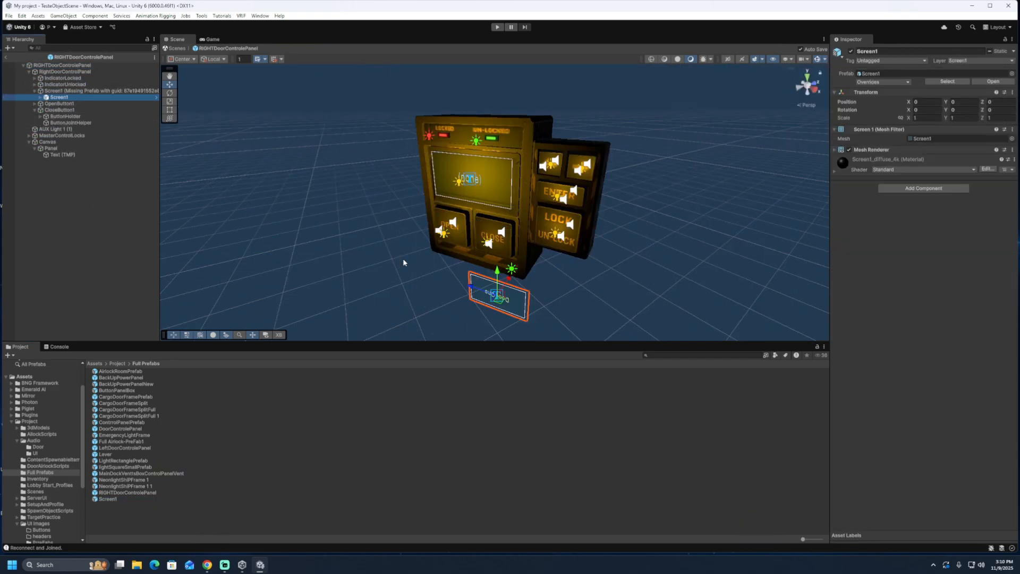
left_click(40, 98)
left_click(63, 110)
key("Delete")
Move and rotate Screen1 into the display opening above the OPEN and CLOSE buttons of the right door panel
left_click(59, 97)
left_click_drag(497, 271, 497, 212)
right_click_drag(497, 212, 383, 240)
key("e")
left_click_drag(465, 267, 367, 222)
right_click_drag(367, 222, 467, 234)
left_click_drag(424, 223, 427, 230)
left_click_drag(409, 195, 420, 183)
middle_click_drag(432, 191, 529, 241)
mouse_move(531, 230)
left_mouse_down()
mouse_move(519, 219)
mouse_move(535, 221)
left_mouse_up()
Check how Screen1 fits in the right door panel's display opening
left_click(170, 93)
left_click(244, 213)
scroll(504, 204, "up", 4)
left_click(176, 87)
left_click(59, 97)
right_click_drag(504, 207, 425, 198)
left_click(664, 255)
middle_click_drag(425, 224, 415, 160)
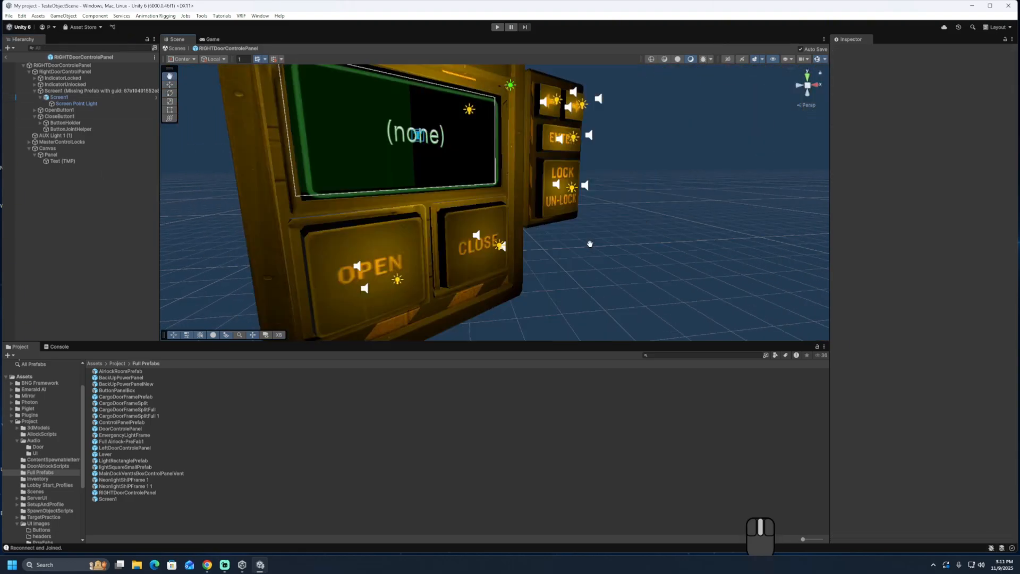
Open the MainDock vent control panel prefab and add the Screen1 prefab to it
scroll(415, 212, "down", 5)
left_click(129, 492)
double_click(141, 474)
left_click_drag(108, 499, 64, 319)
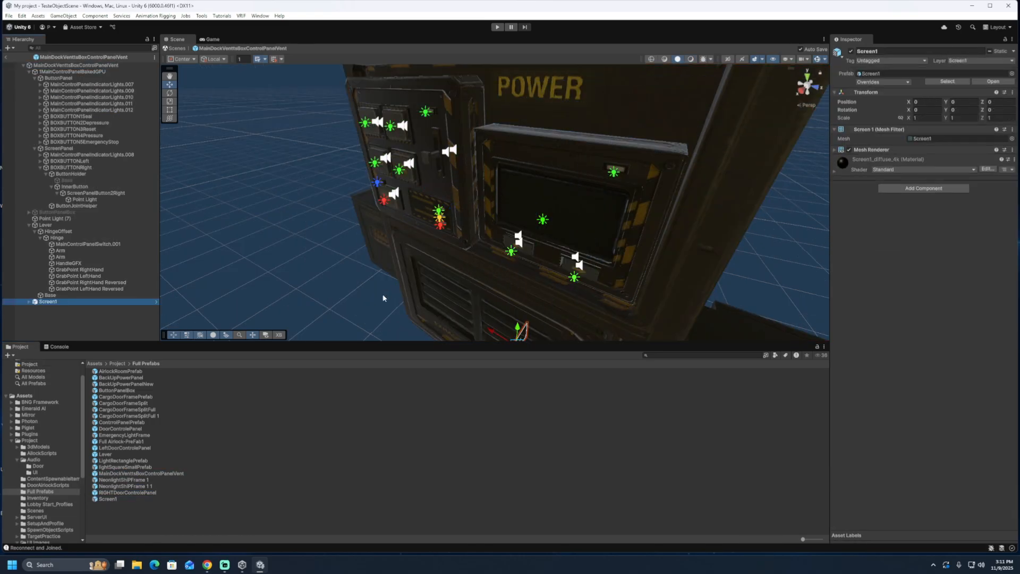
Rotate Screen1 90 degrees about Y and position it in the display frame under the POWER label
right_click_drag(383, 296, 478, 223)
left_click(170, 93)
left_click_drag(523, 200, 533, 218)
key("w")
right_click_drag(533, 219, 590, 234)
left_click_drag(585, 195, 583, 186)
right_click_drag(583, 186, 504, 218)
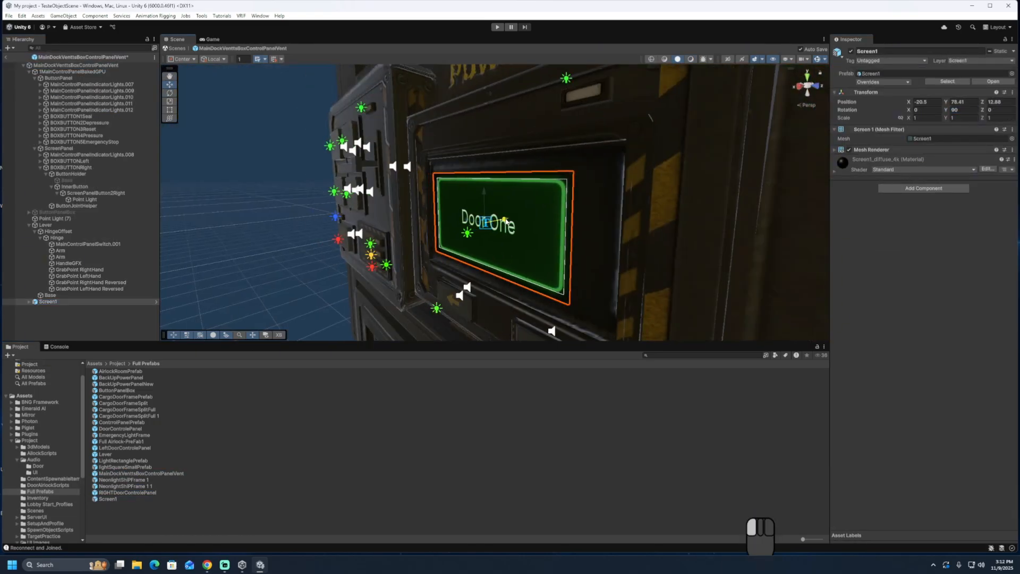
left_click_drag(503, 219, 494, 221)
right_click_drag(494, 221, 594, 282)
Scale Screen1 to fit the display frame and save the vent control panel prefab
key("r")
left_click_drag(480, 221, 457, 223)
left_click(614, 244)
key("ctrl+s")
Open Full Airlock-PreFab1 and check how the new screen looks on the control panel
scroll(614, 275, "down", 4)
double_click(121, 442)
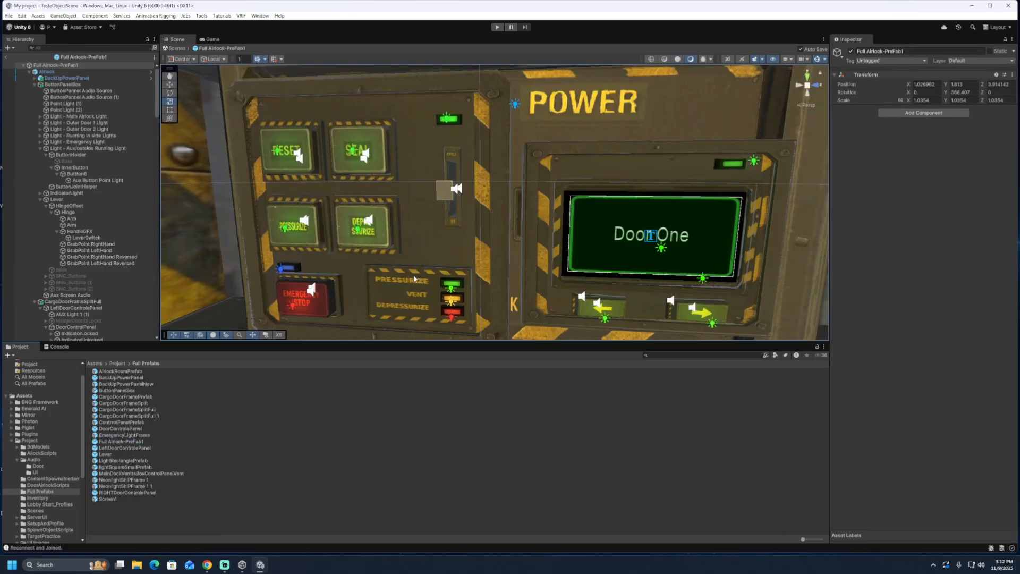
right_click_drag(404, 240, 366, 226)
Change Screen1's Text (TMP) in the vent control panel prefab to "Enviormental controls"
double_click(141, 473)
left_click(79, 322)
left_click(29, 302)
left_click(34, 314)
left_click(40, 321)
left_click(65, 327)
left_click_drag(872, 218, 781, 222)
type("Envi")
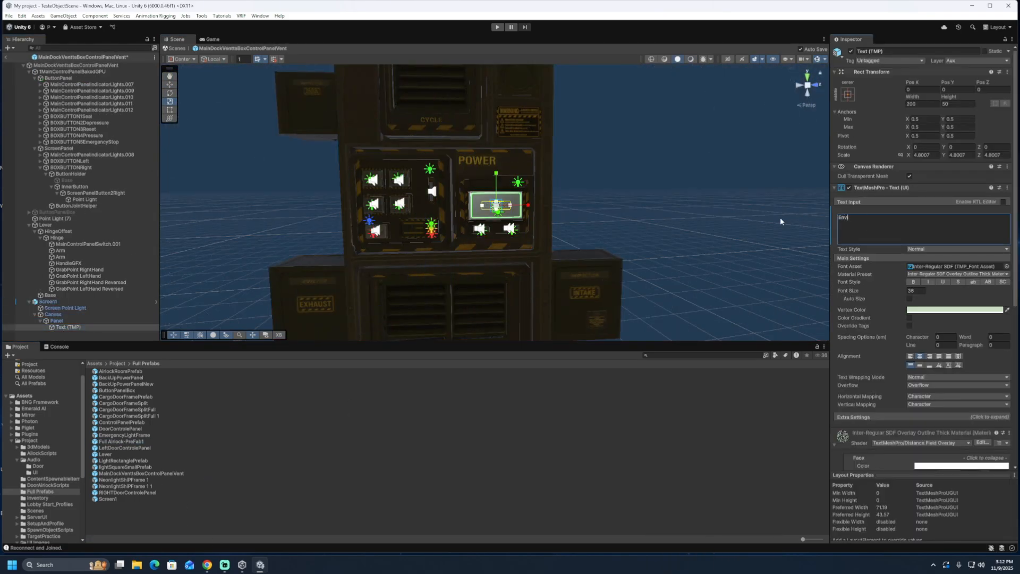
Align the Screen1 text to the vertical middle and check it on the panel's display
scroll(584, 224, "up", 6)
left_click(68, 328)
left_click(921, 365)
left_click(651, 249)
scroll(651, 248, "down", 5)
right_click_drag(651, 248, 640, 264)
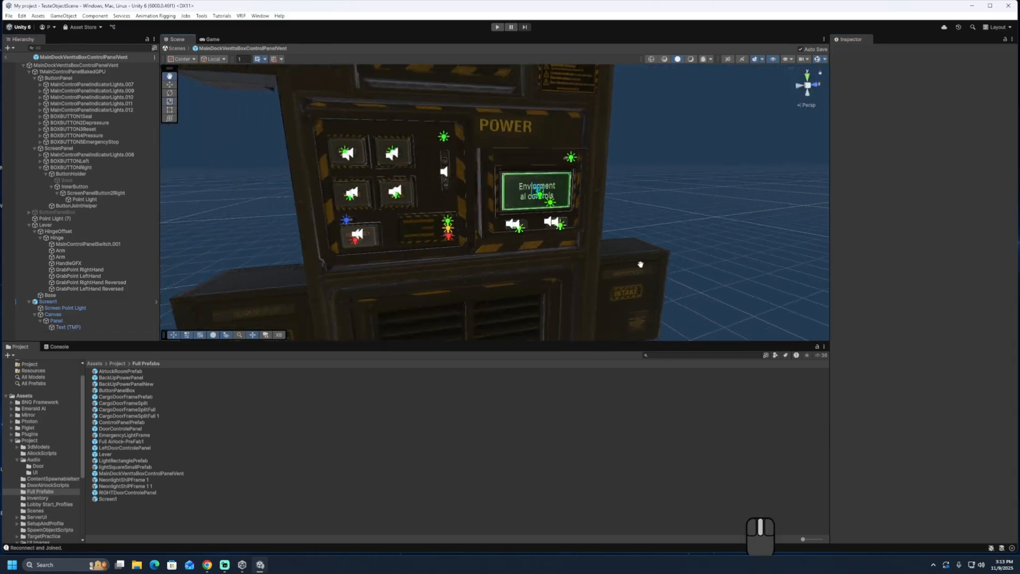
scroll(609, 269, "up", 3)
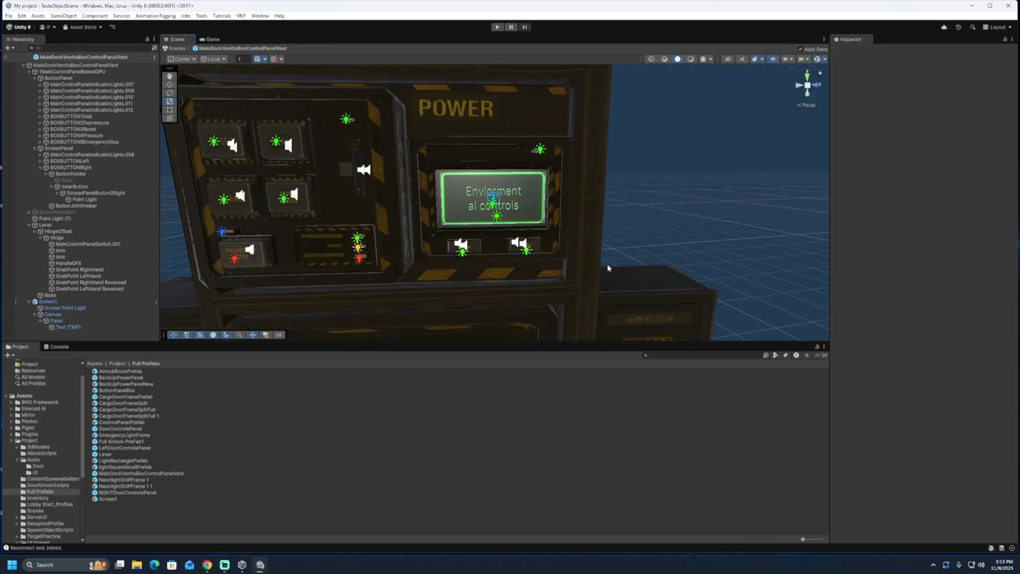